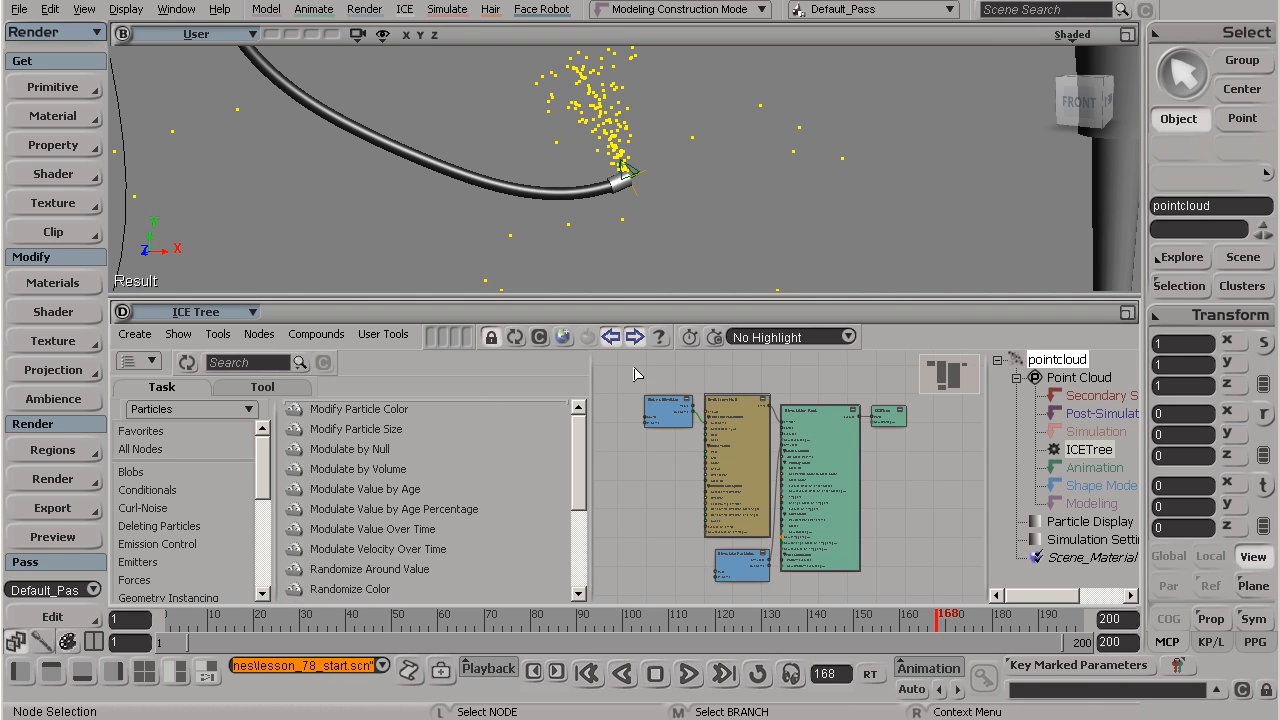
Step: Hide the preset list and the explorer pane in the ICE Tree view so the node graph fills it
left_click(635, 337)
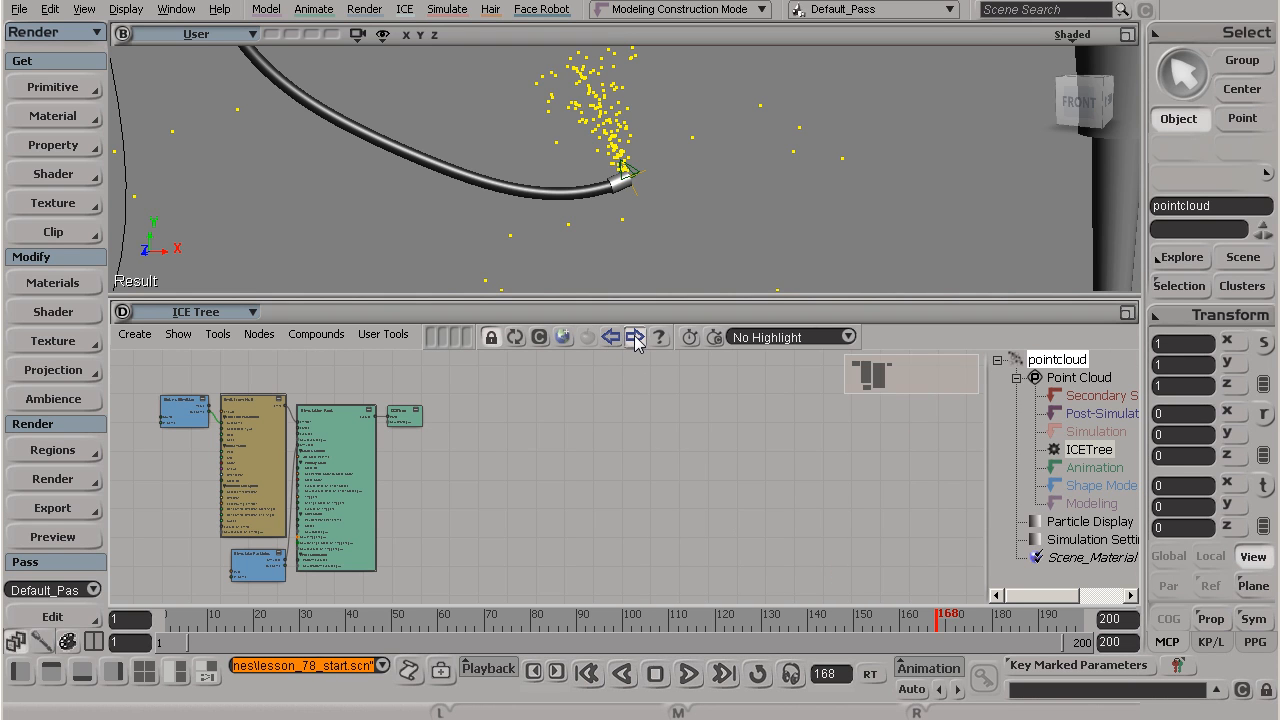
left_click(635, 337)
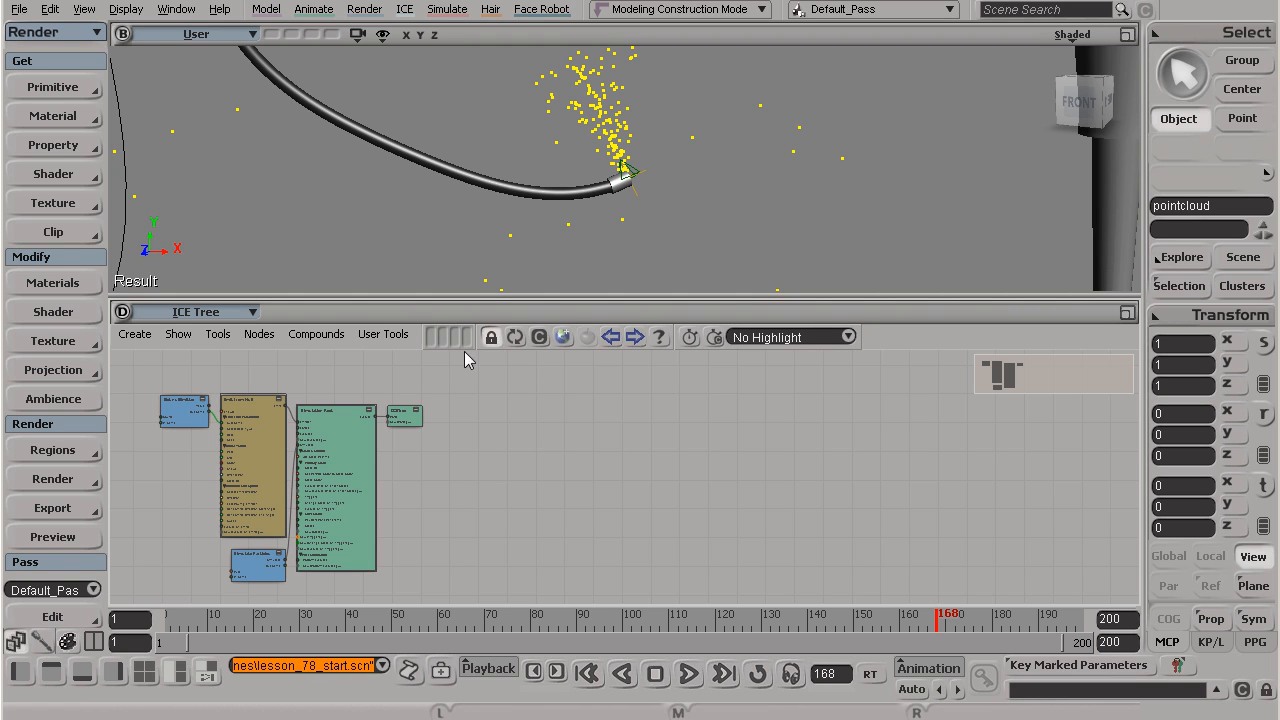
middle_click_drag(398, 457, 723, 465)
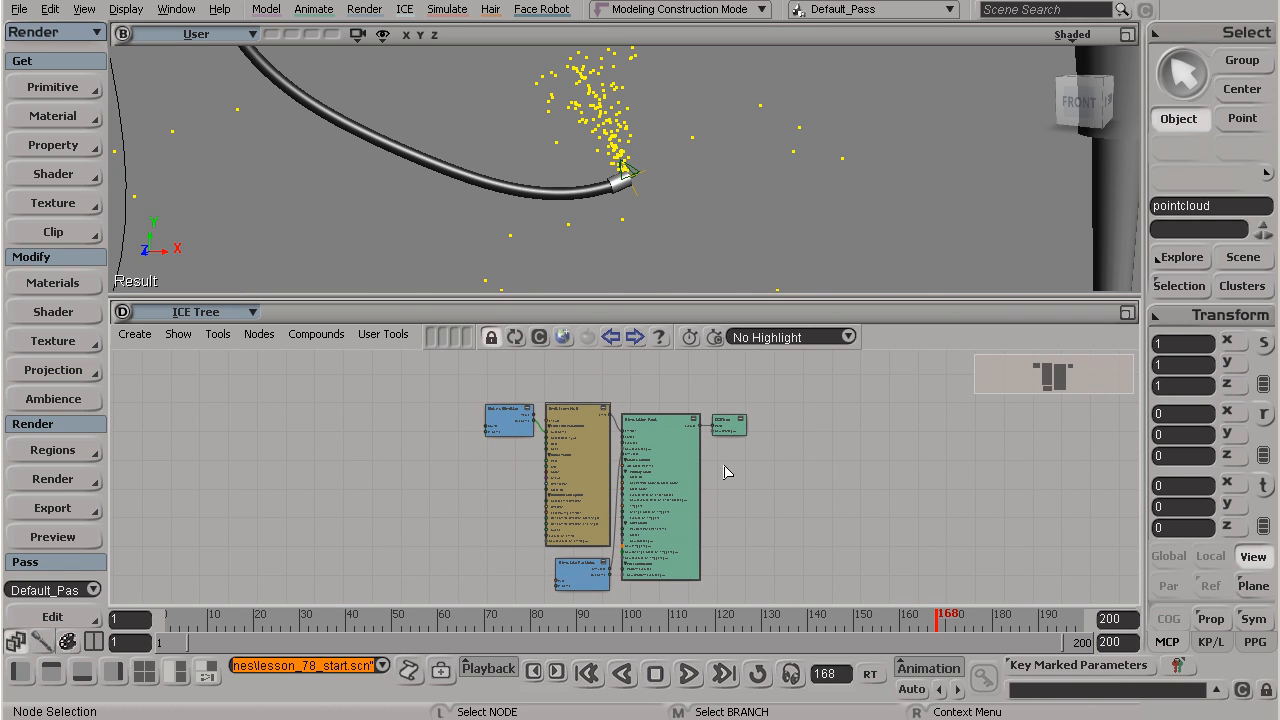
Step: Examine the particle node graph up close, from Get nullEmitter through Emit from Null and Simulation Root to ICETree
key("s")
left_click_drag(750, 464, 762, 432)
right_click(723, 442)
left_click(760, 423)
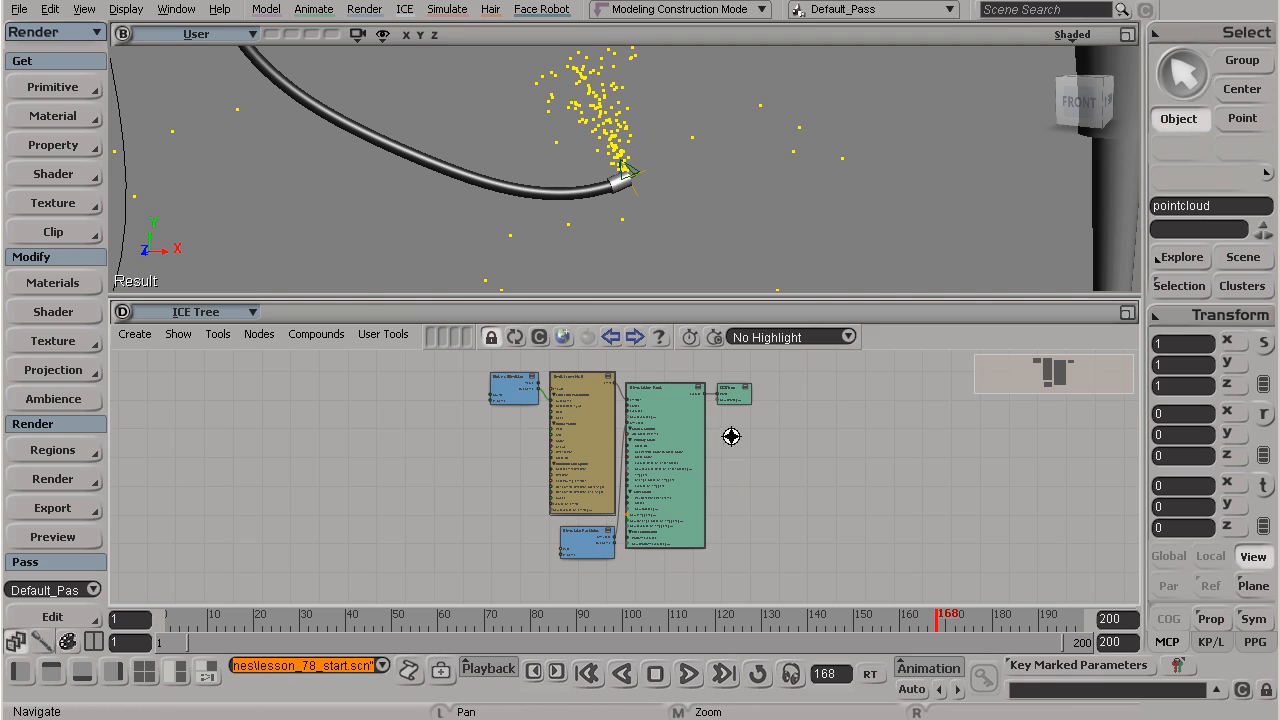
key("s")
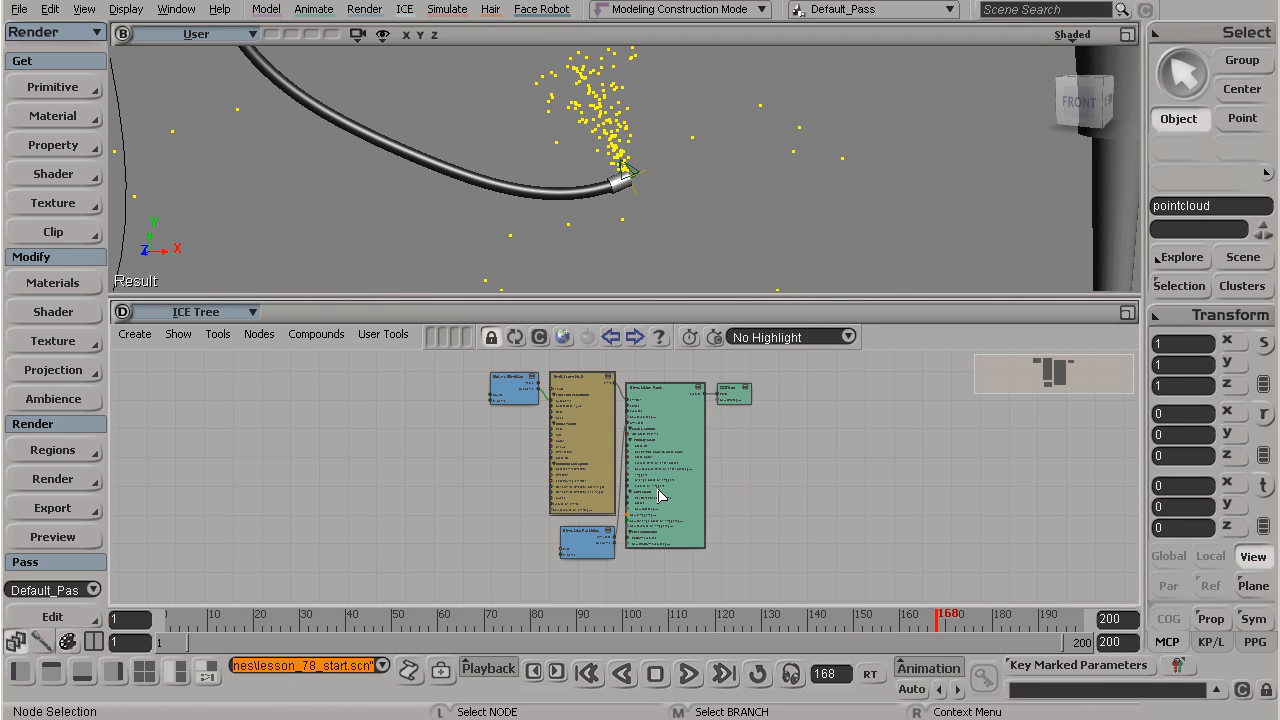
key("s")
middle_click_drag(622, 448, 591, 449)
key("s")
scroll(591, 449, "up", 5)
scroll(569, 491, "down", 5)
scroll(583, 503, "up", 5)
scroll(583, 503, "down", 6)
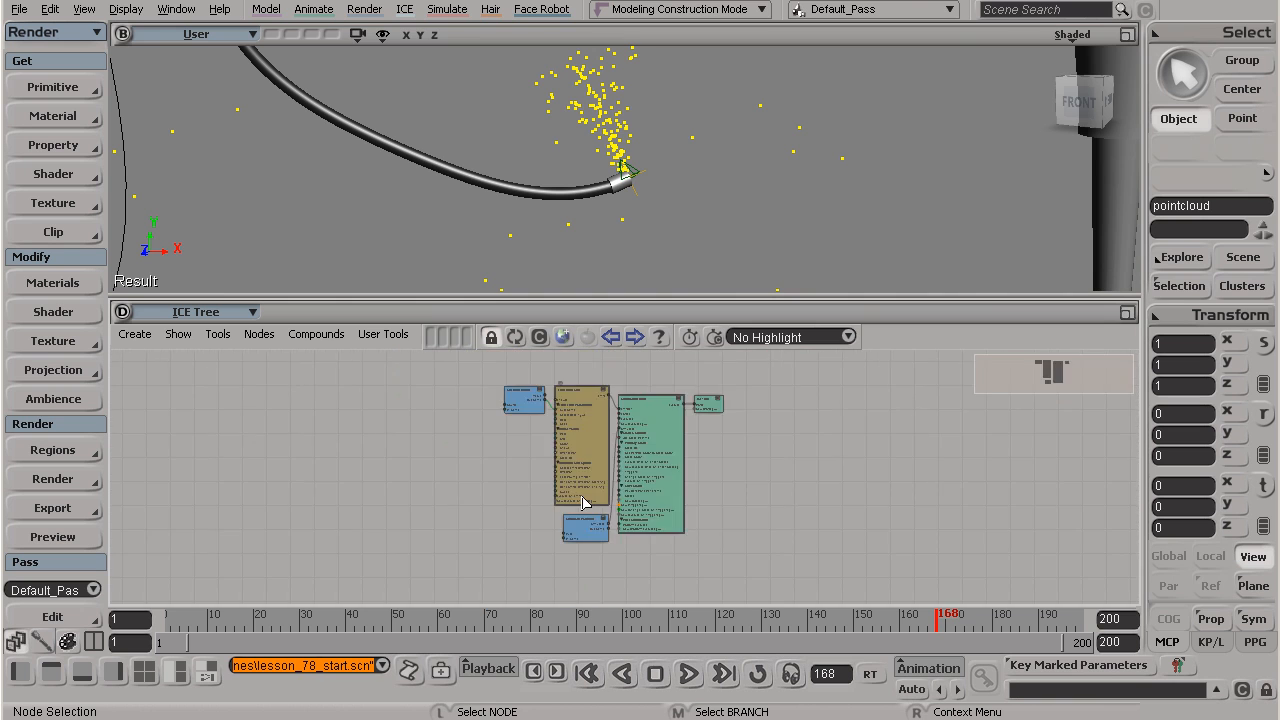
scroll(585, 502, "down", 5)
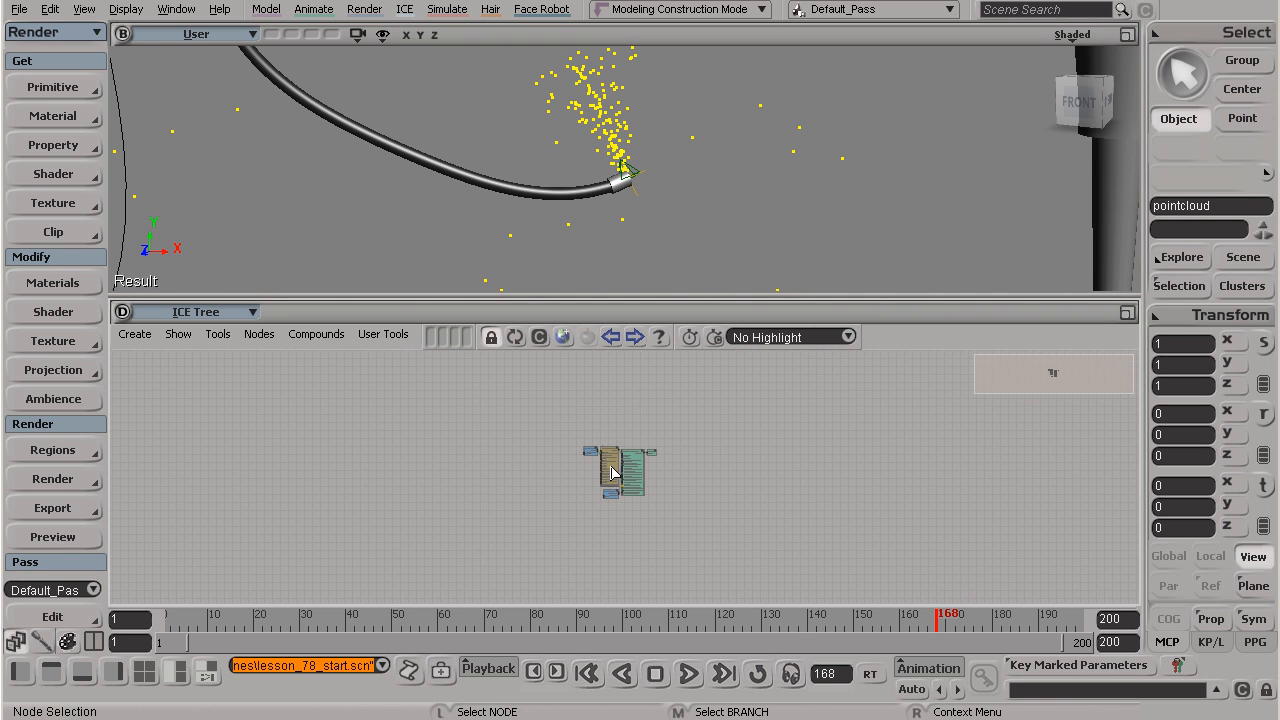
key("a")
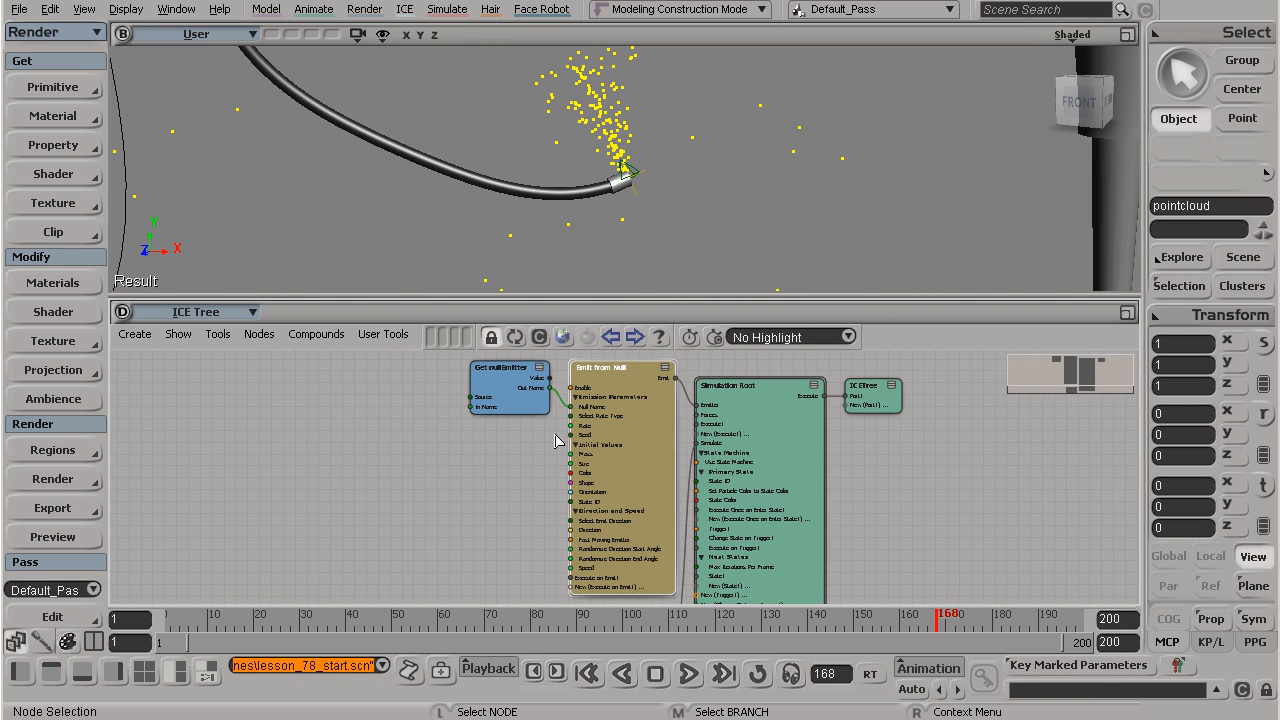
key("a")
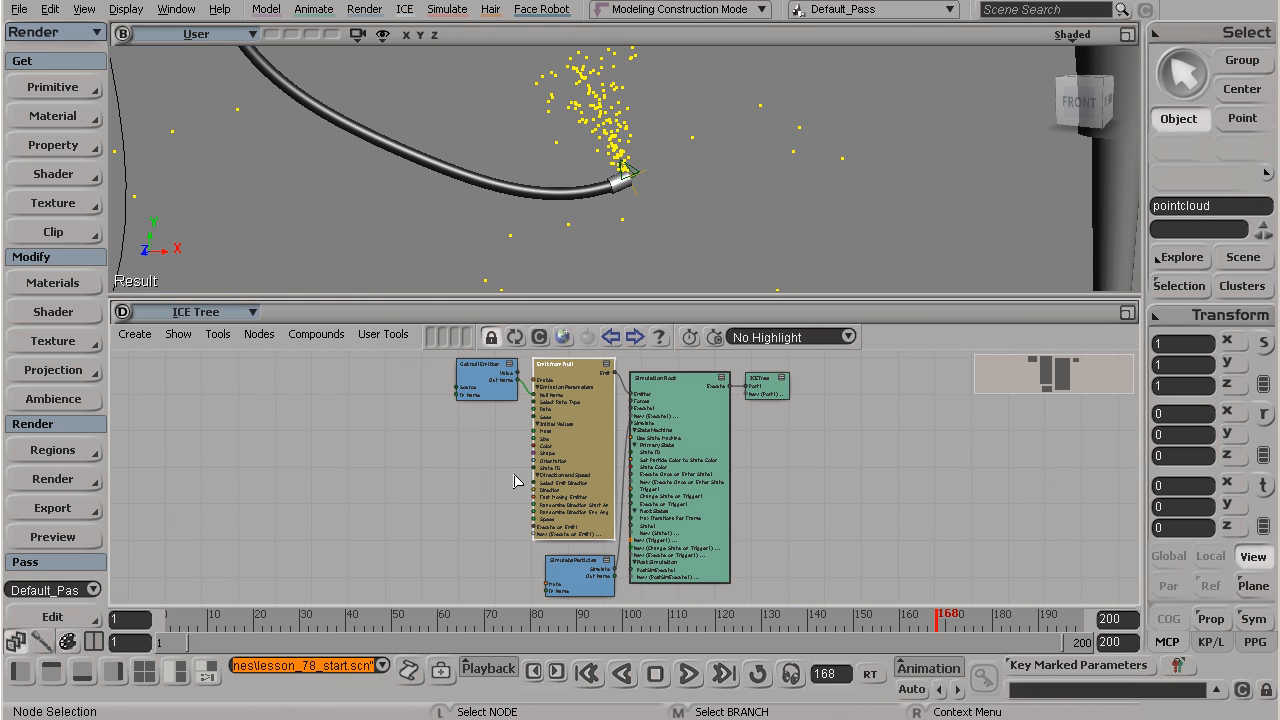
left_click_drag(503, 423, 512, 512)
scroll(512, 512, "up", 4)
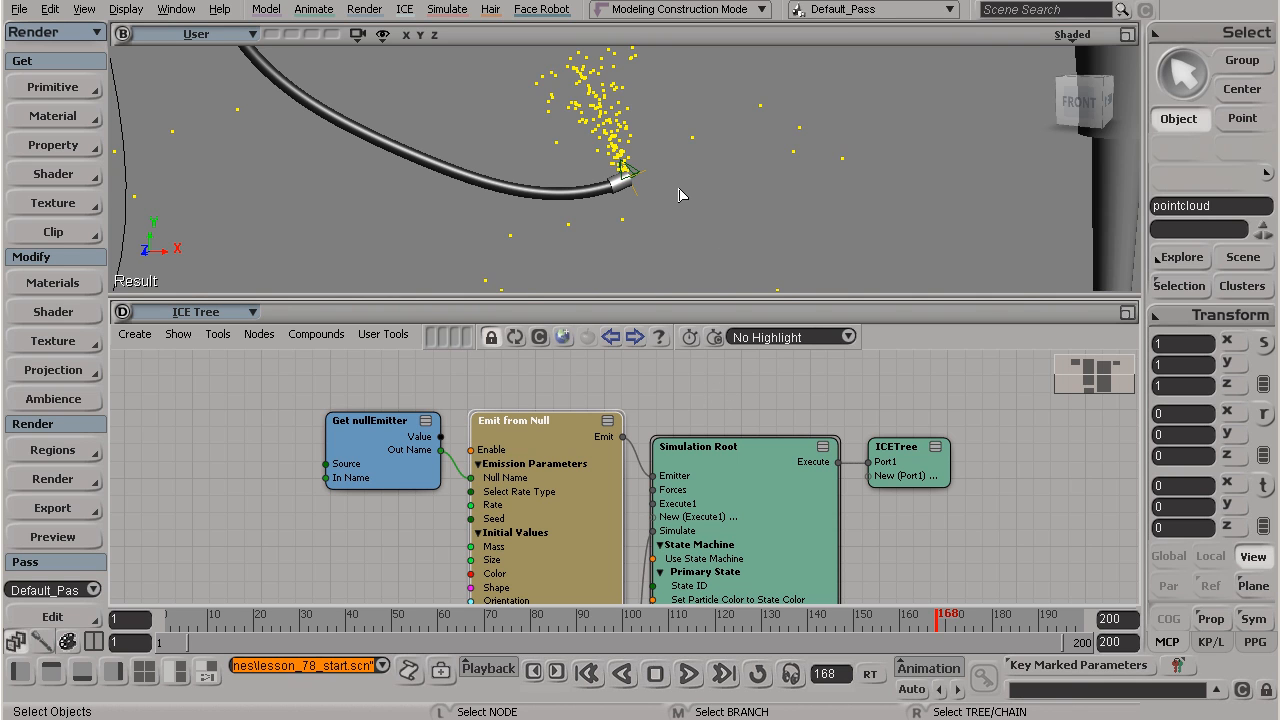
scroll(679, 188, "down", 1)
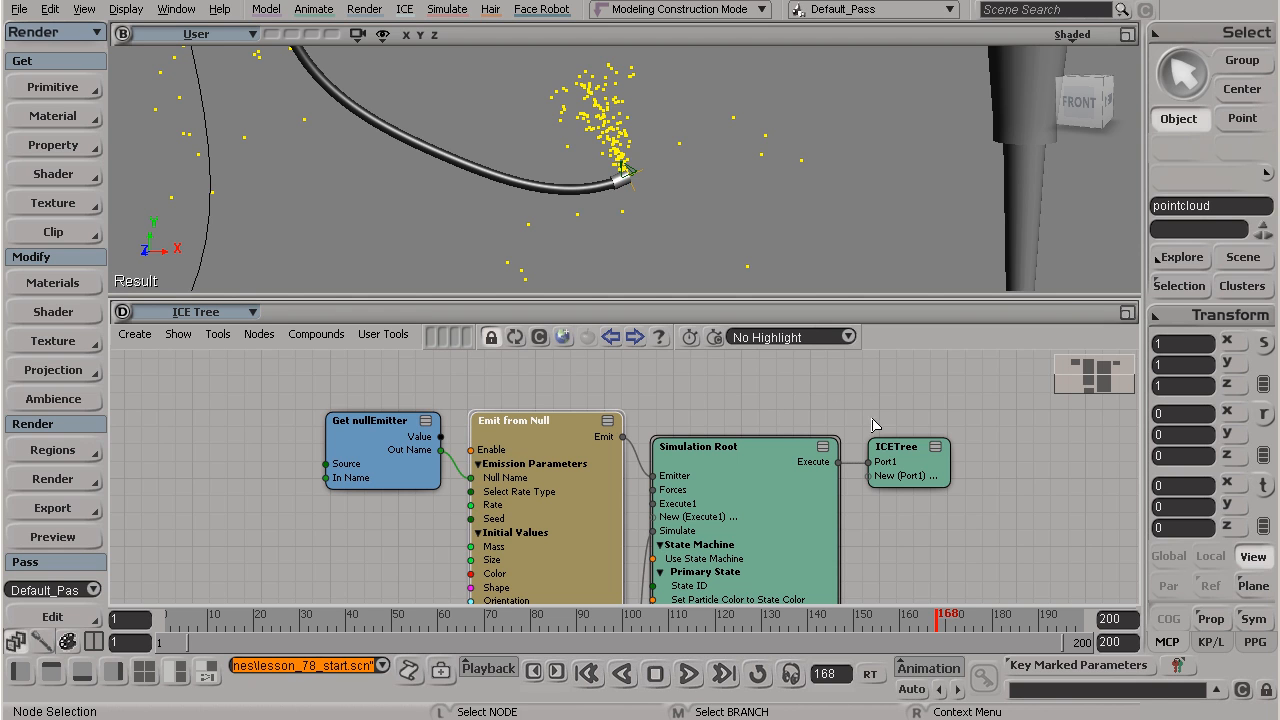
Step: Spread out the graph by moving the ICETree and Simulation Root nodes farther from Emit from Null
left_click_drag(893, 468, 1013, 500)
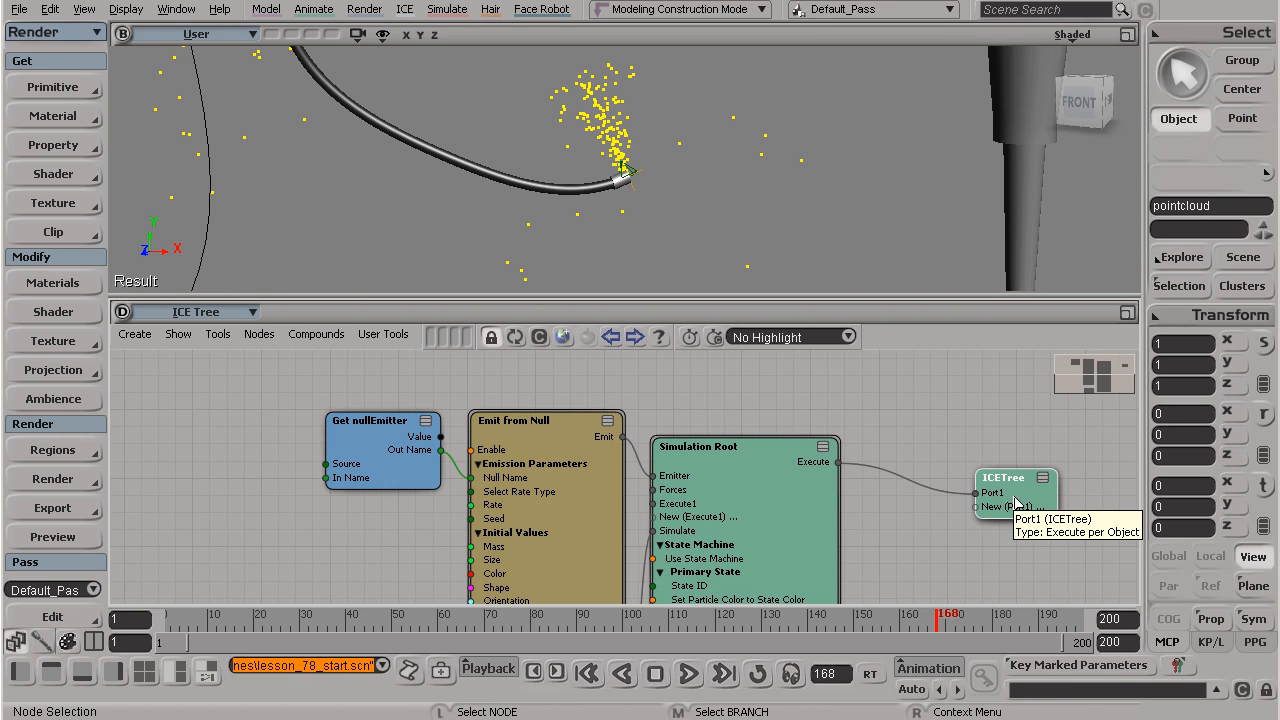
left_click_drag(460, 458, 471, 478)
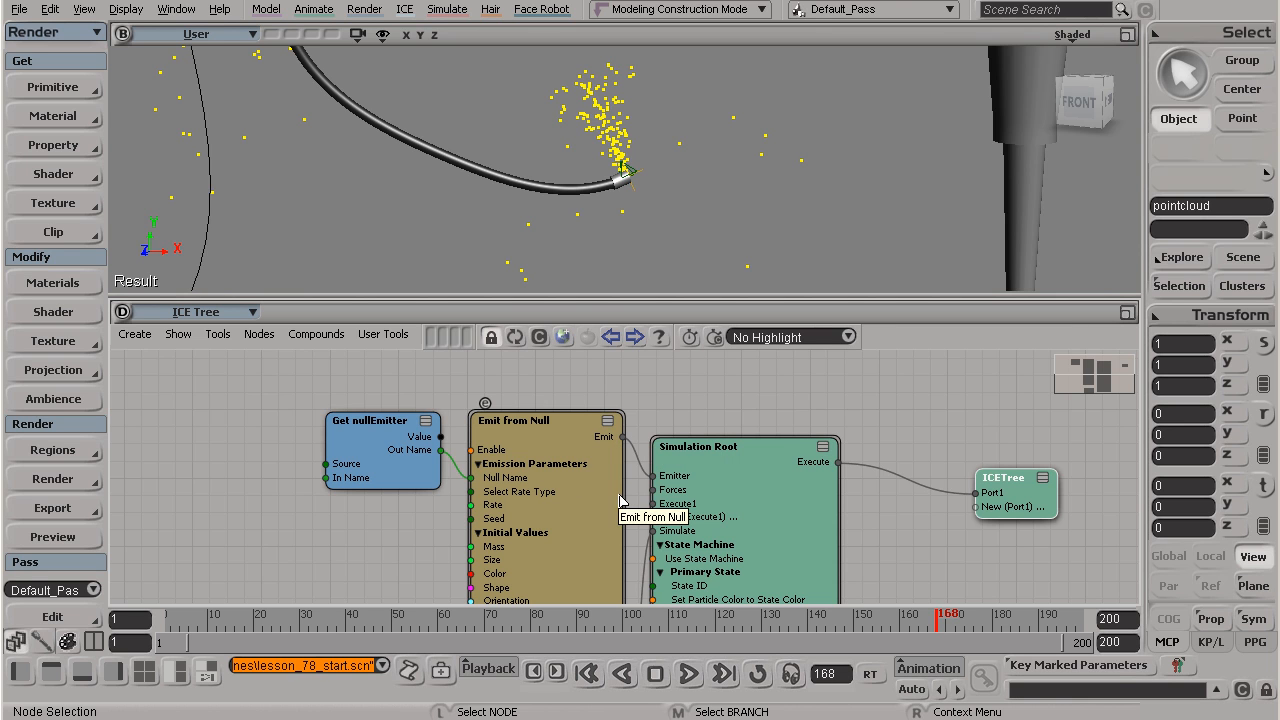
left_click_drag(990, 508, 983, 492)
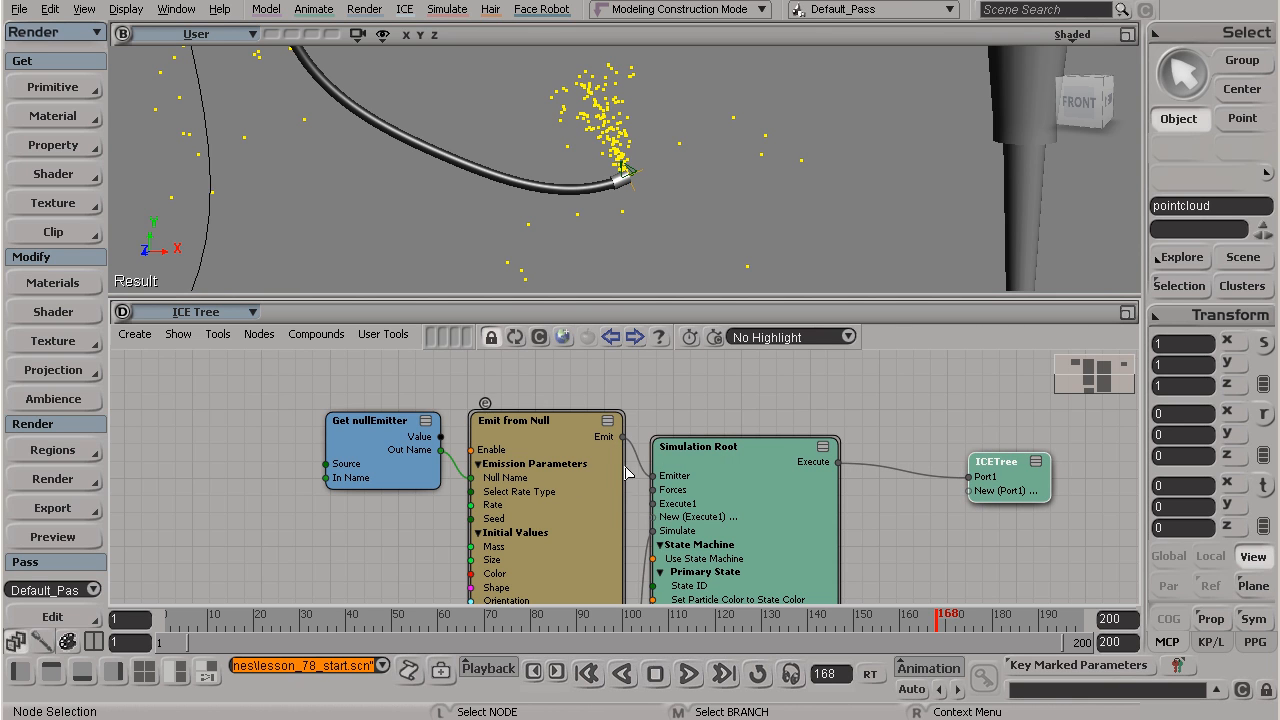
left_click_drag(779, 469, 838, 469)
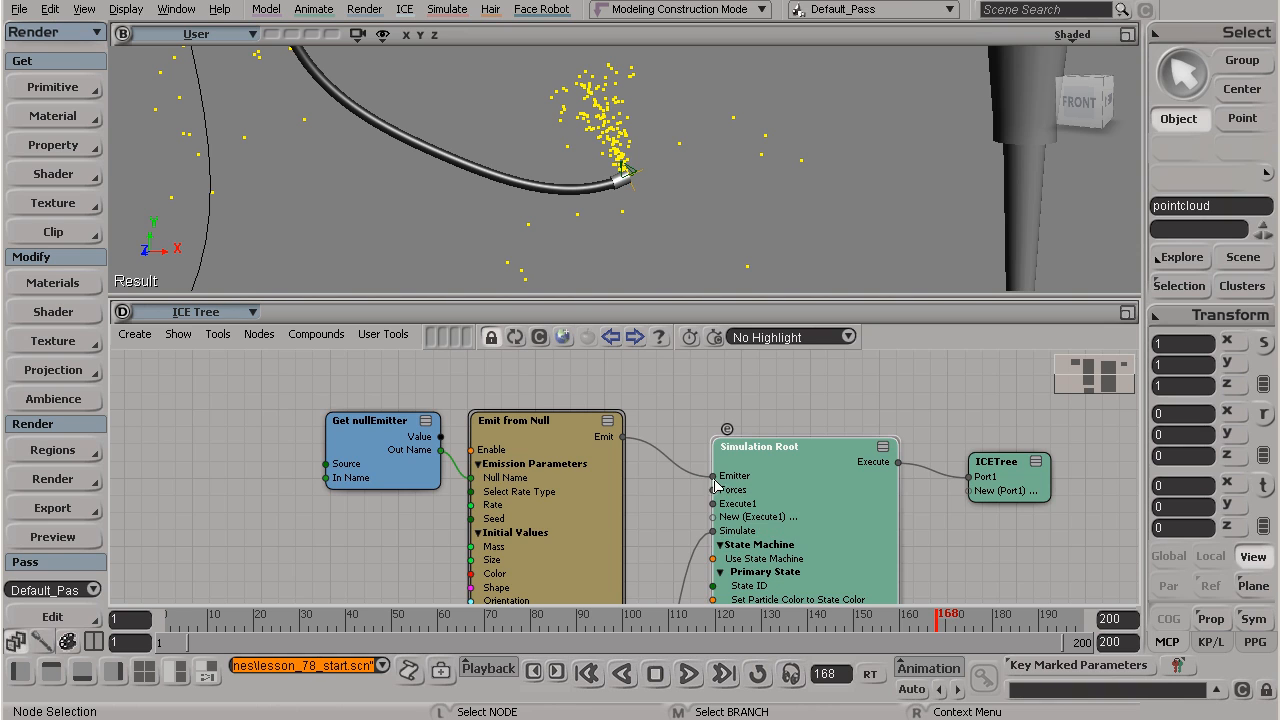
Step: Reposition the Emit from Null node in the gap between Get nullEmitter and Simulation Root
scroll(714, 485, "up", 1)
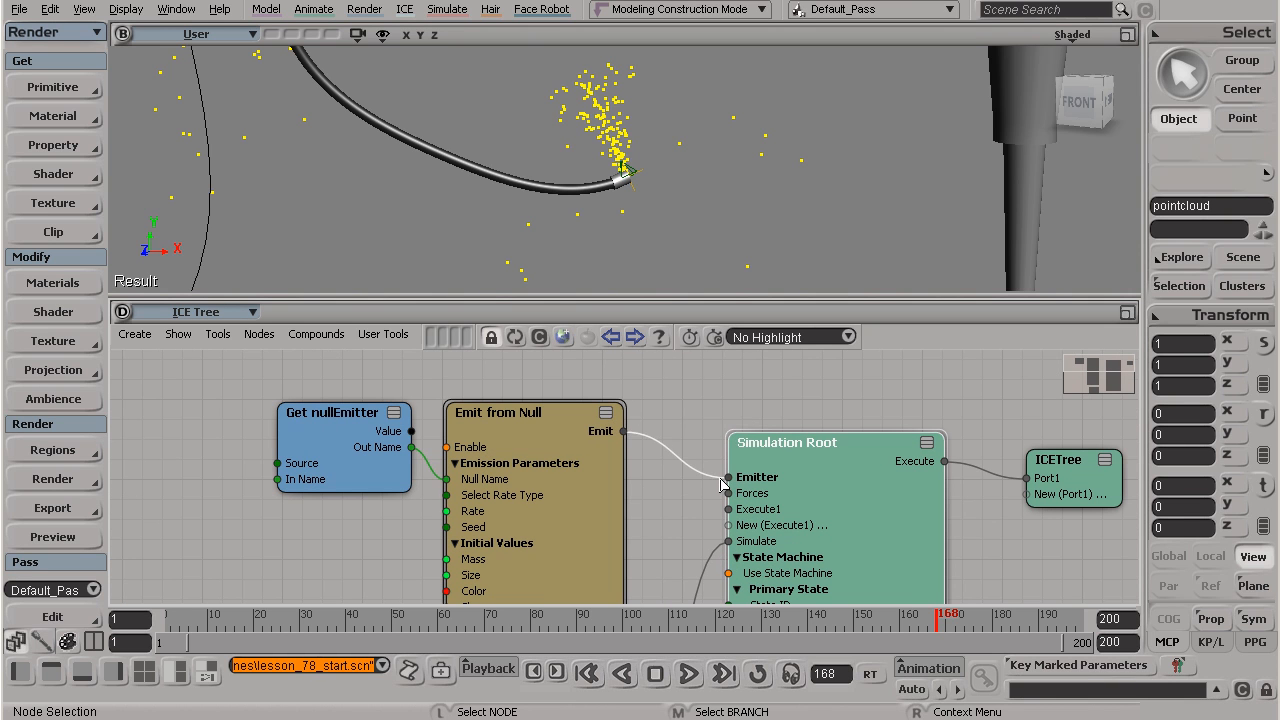
left_click_drag(538, 440, 547, 441)
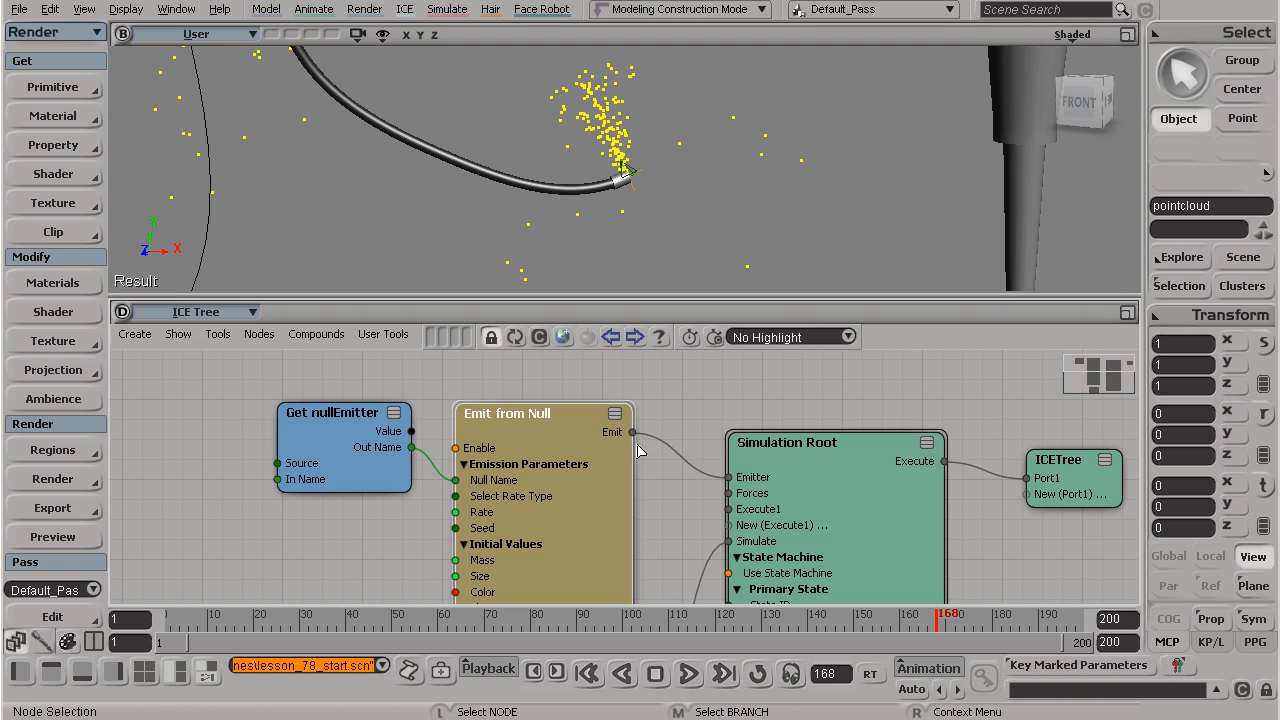
left_click_drag(628, 448, 649, 450)
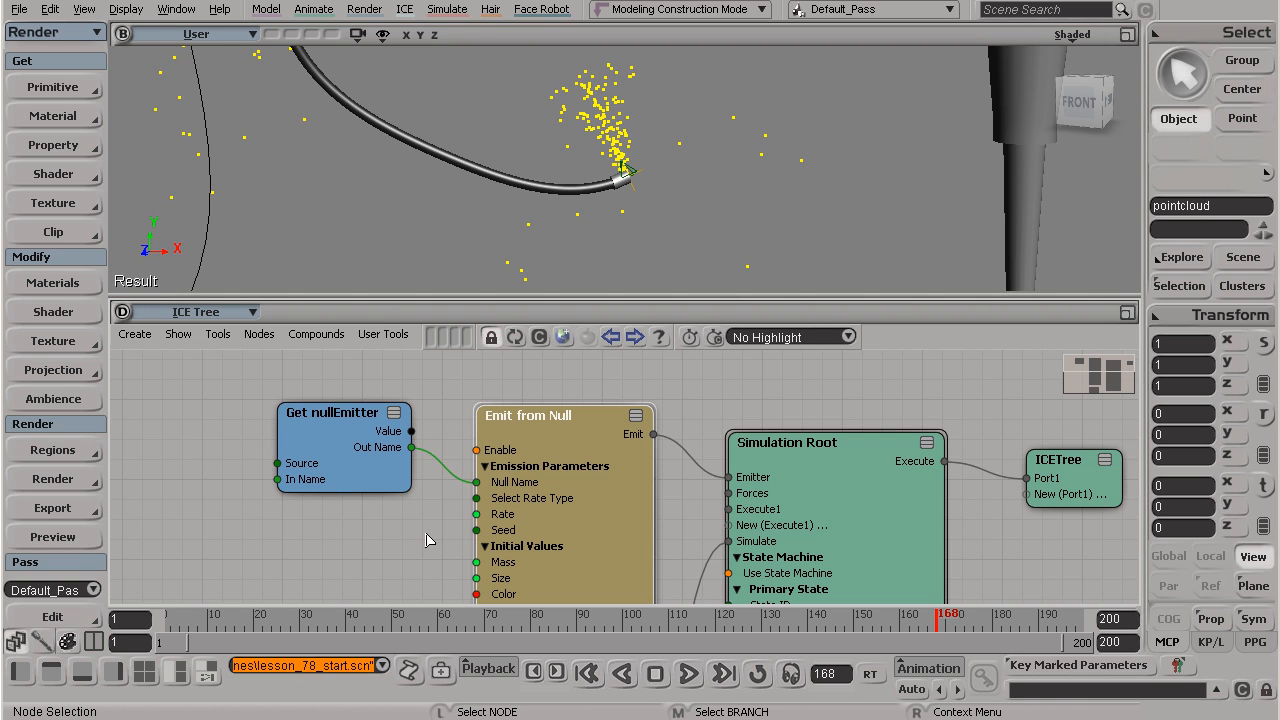
scroll(472, 532, "down", 1)
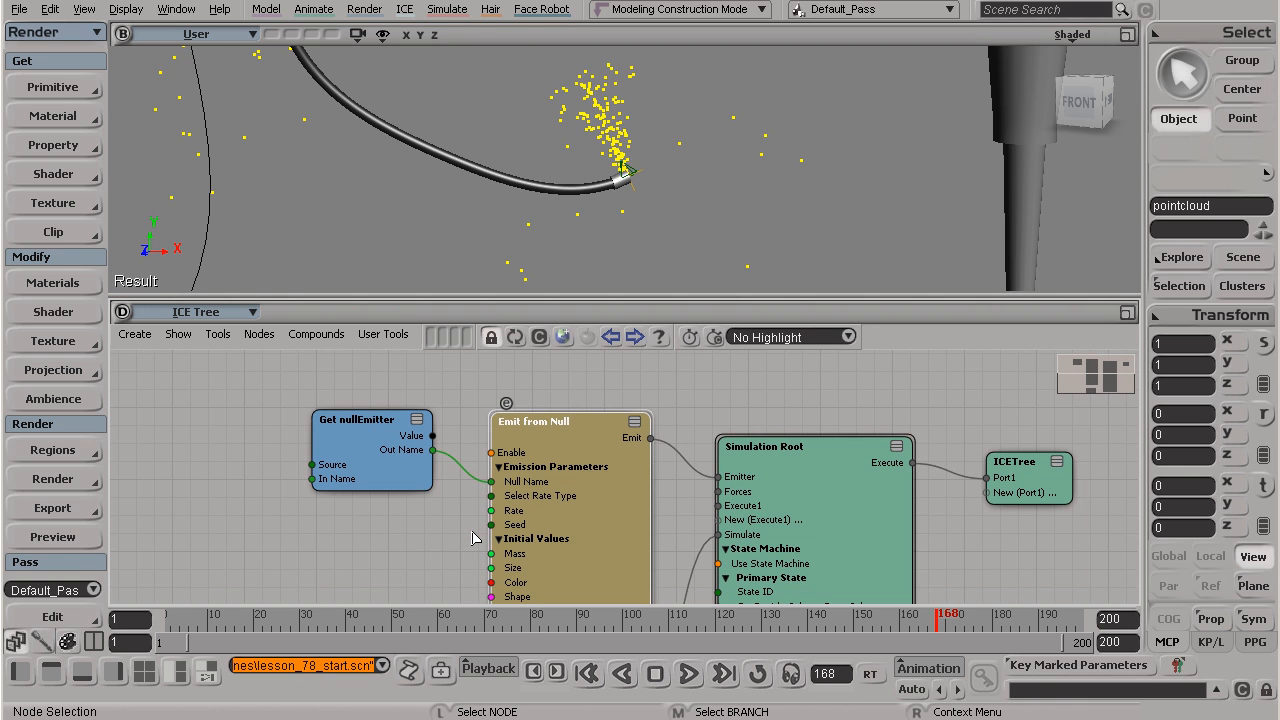
left_click_drag(430, 516, 432, 525)
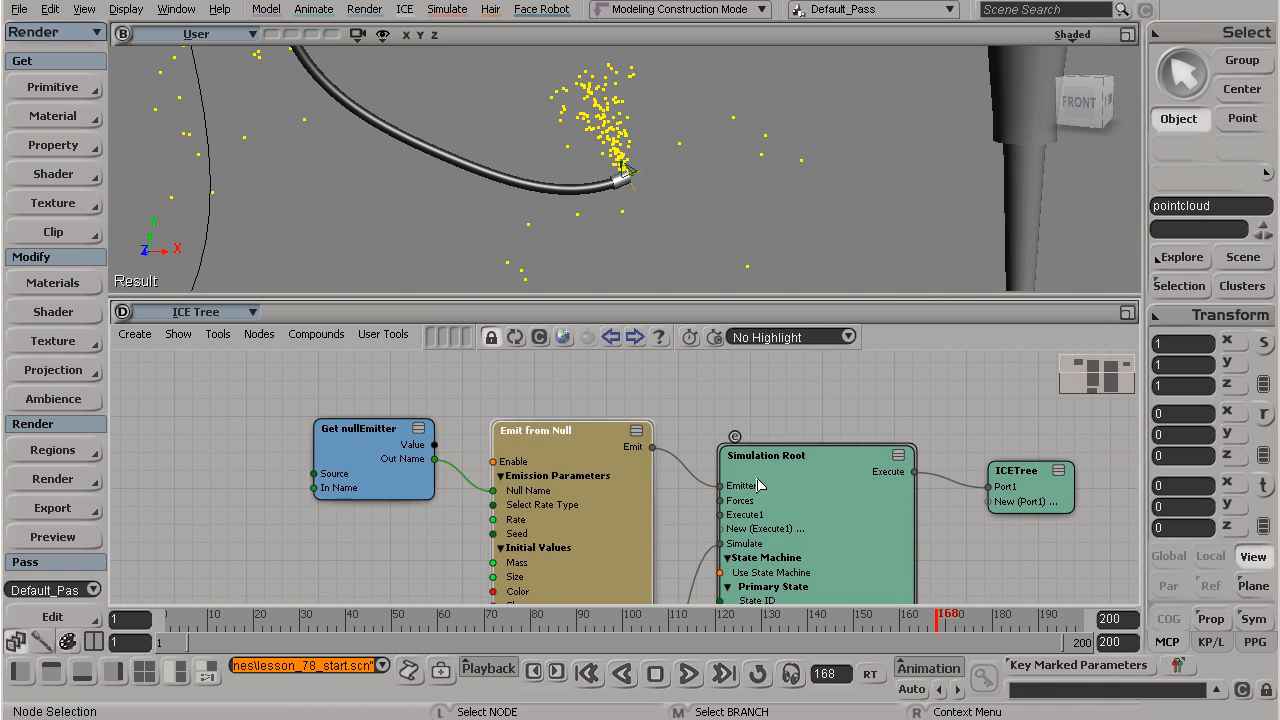
mouse_move(568, 484)
left_mouse_down()
mouse_move(553, 417)
mouse_move(550, 467)
left_mouse_up()
Step: Open the Emit from Null node's properties and move the property window clear of the node graph
double_click(548, 467)
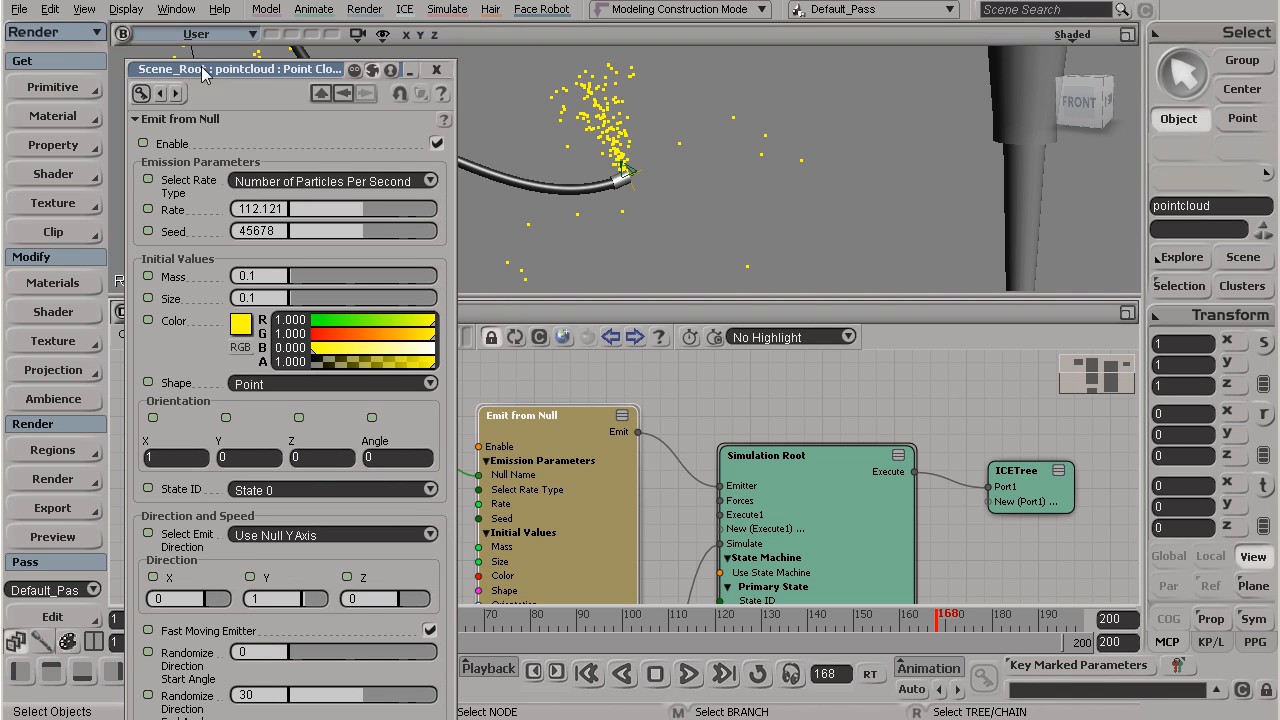
left_click_drag(183, 75, 107, 21)
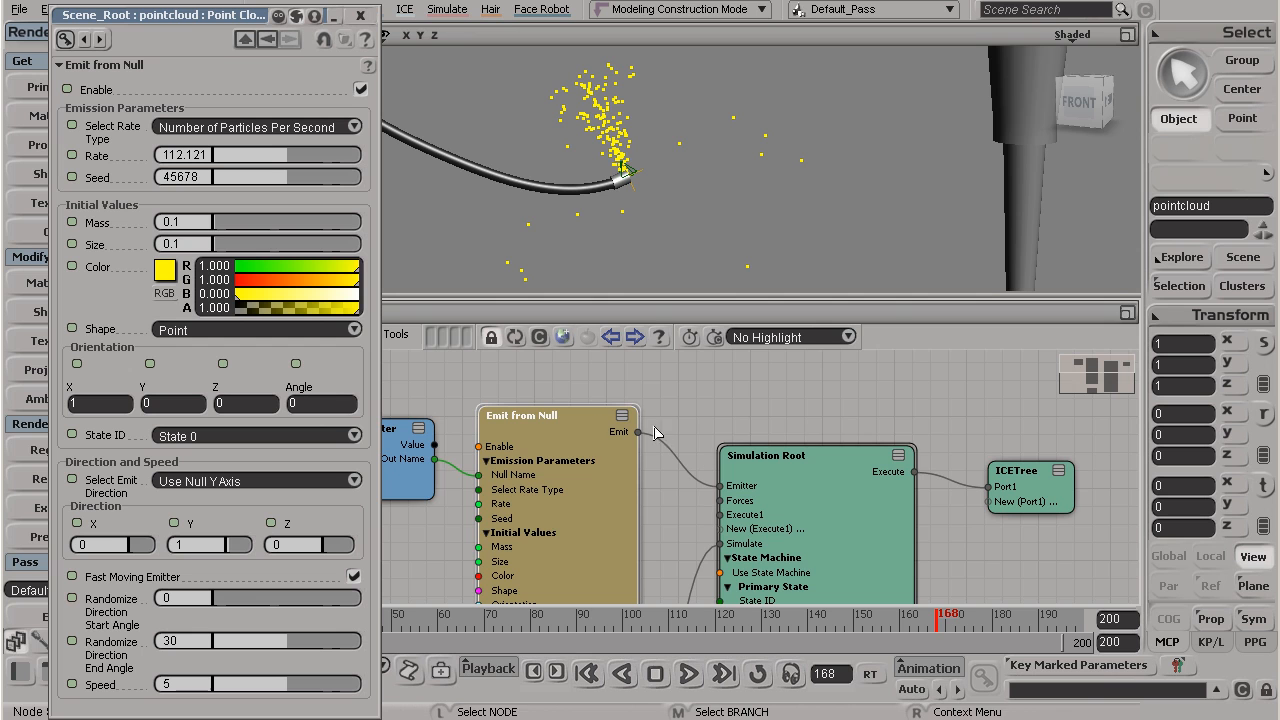
middle_click_drag(566, 487, 680, 467)
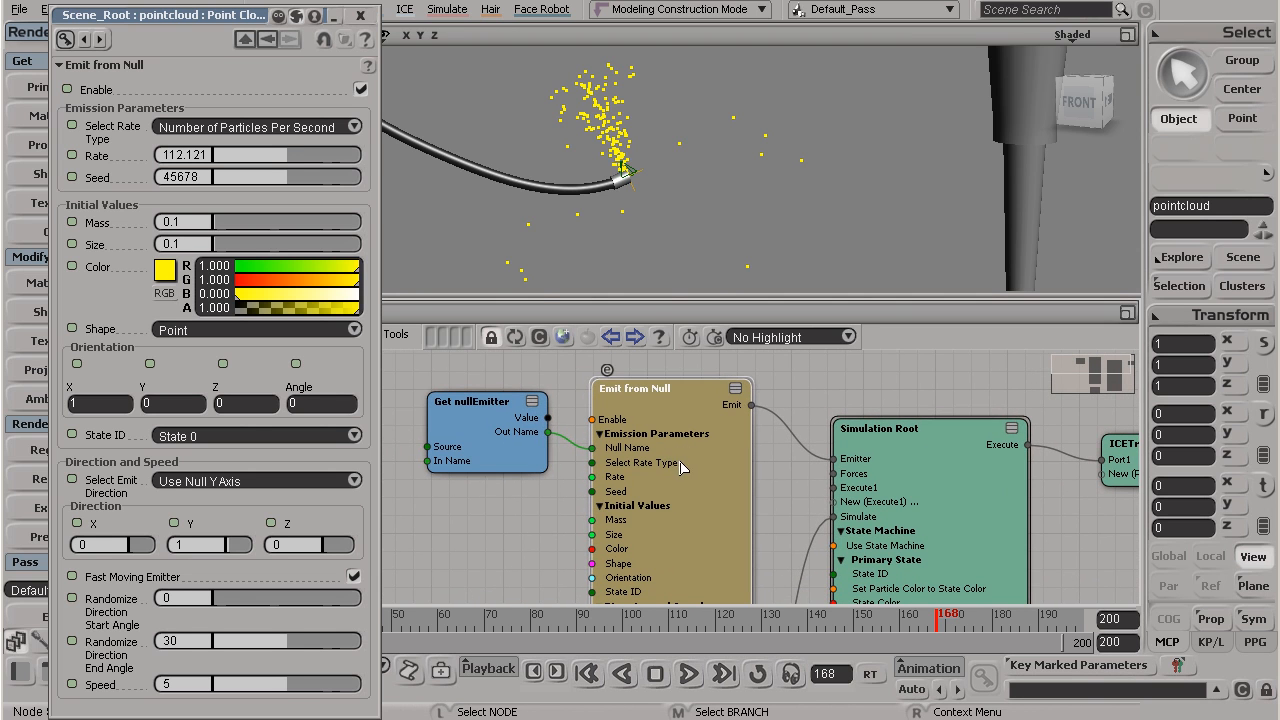
Step: Reposition the Get nullEmitter node beside Emit from Null and move the Simulate Particles node slightly farther below it
scroll(522, 452, "up", 1)
left_click_drag(463, 393, 459, 405)
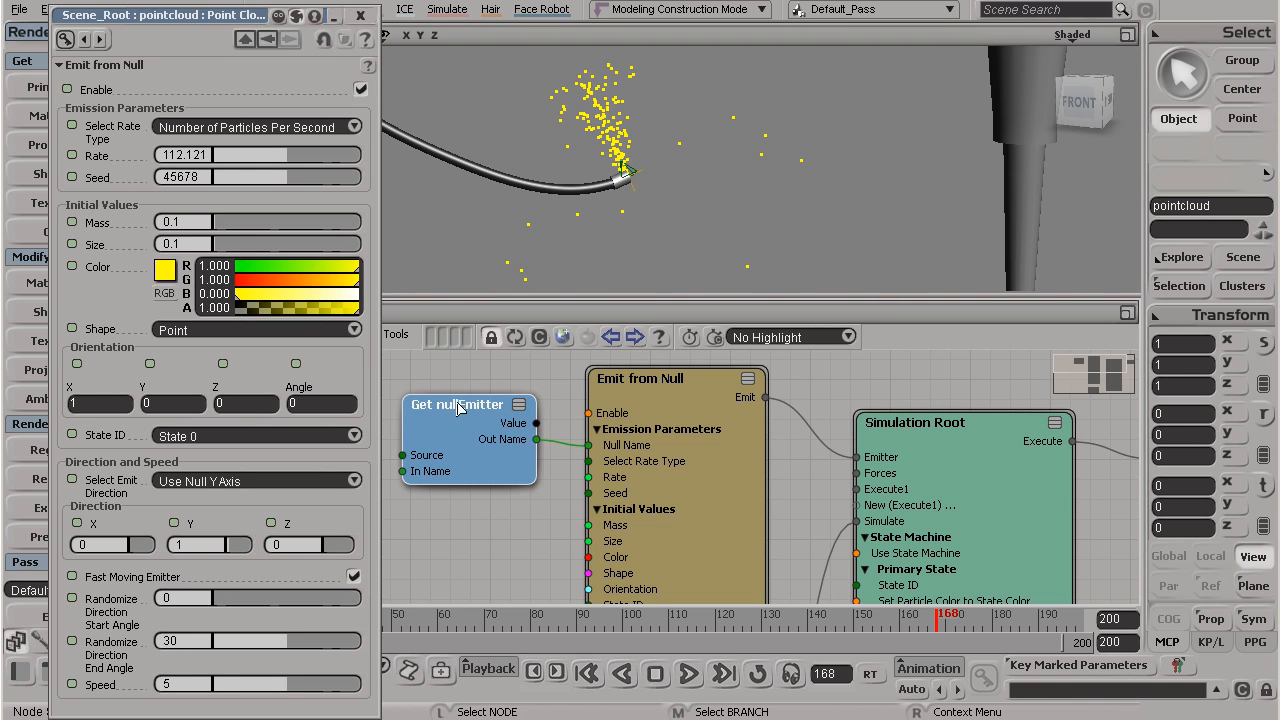
middle_click_drag(720, 503, 672, 165)
left_click_drag(650, 495, 663, 490)
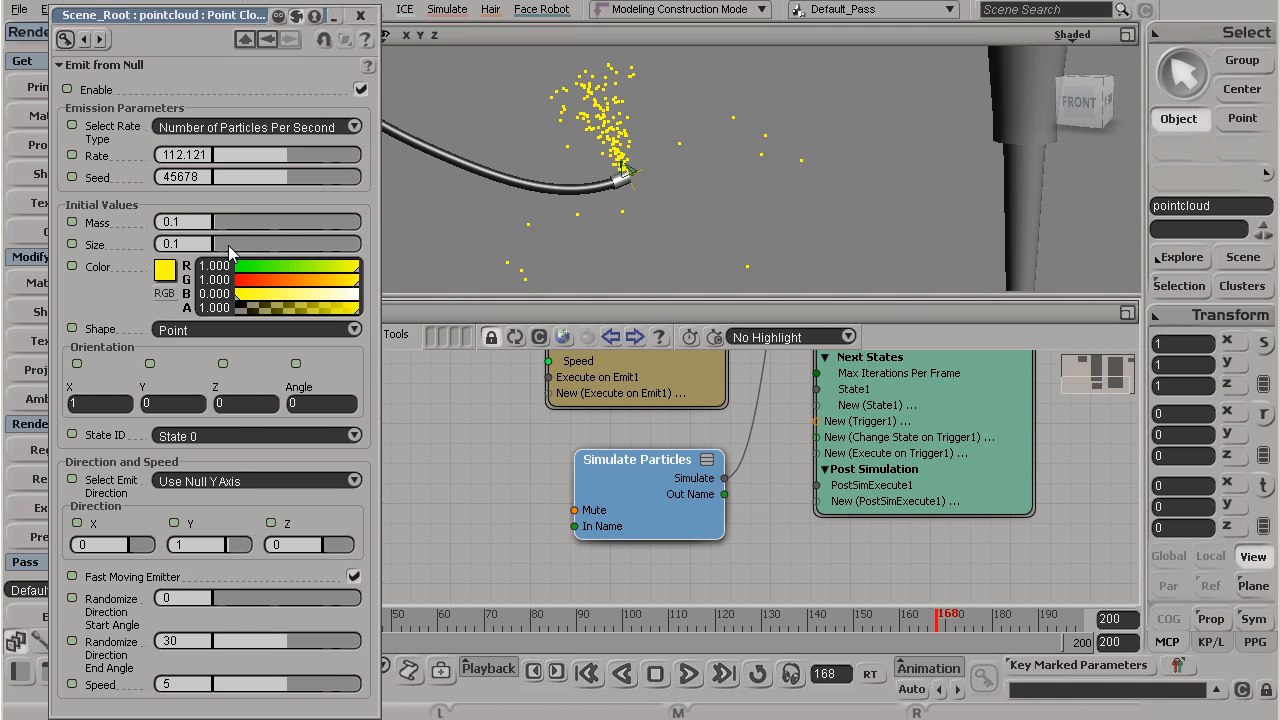
left_click_drag(639, 478, 652, 501)
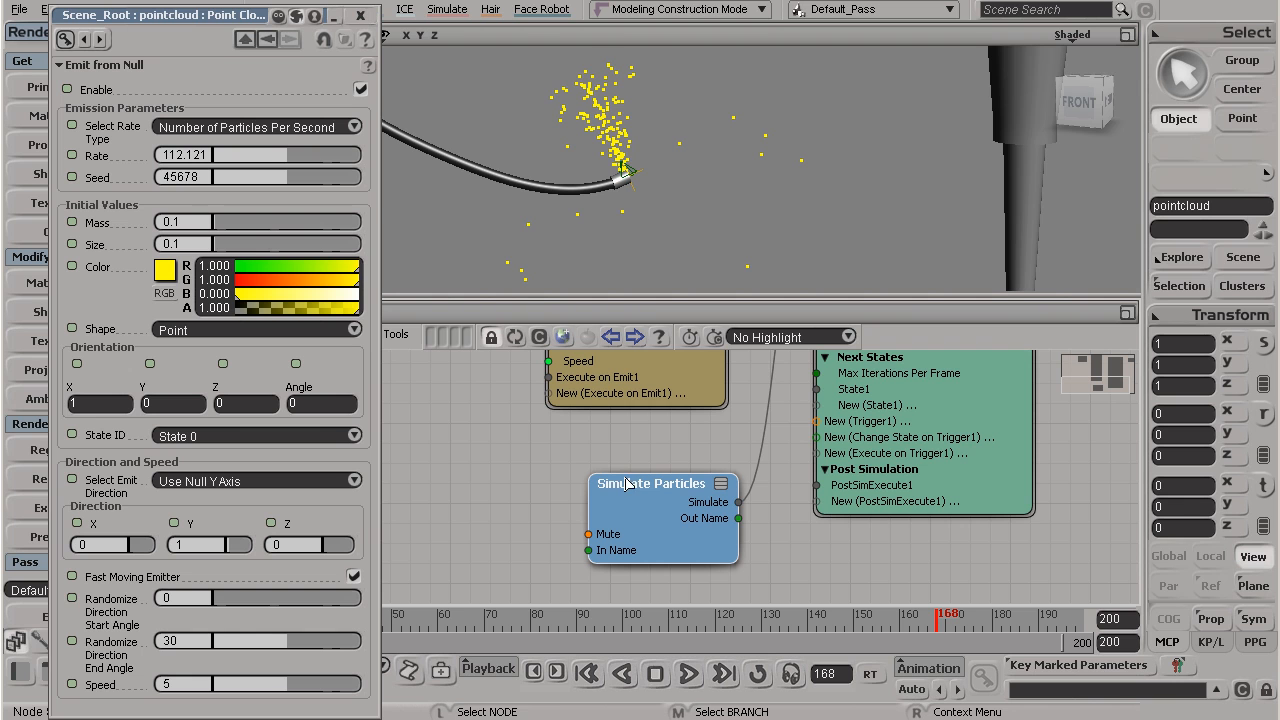
Step: Select the nullEmitter at the hose tip and activate the Translate tool to inspect its local axes up close
key("s")
mouse_move(612, 360)
left_mouse_down()
mouse_move(606, 569)
mouse_move(618, 622)
left_mouse_up()
left_click_drag(613, 431, 627, 534)
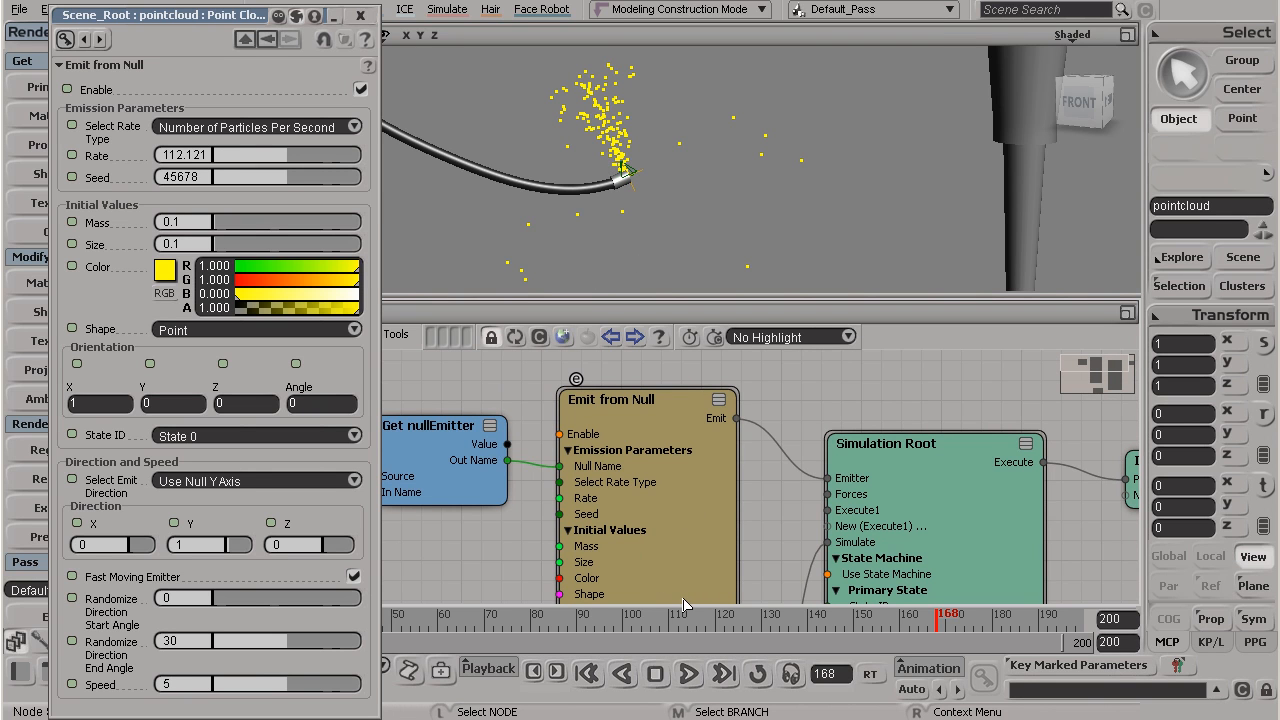
scroll(627, 150, "up", 2)
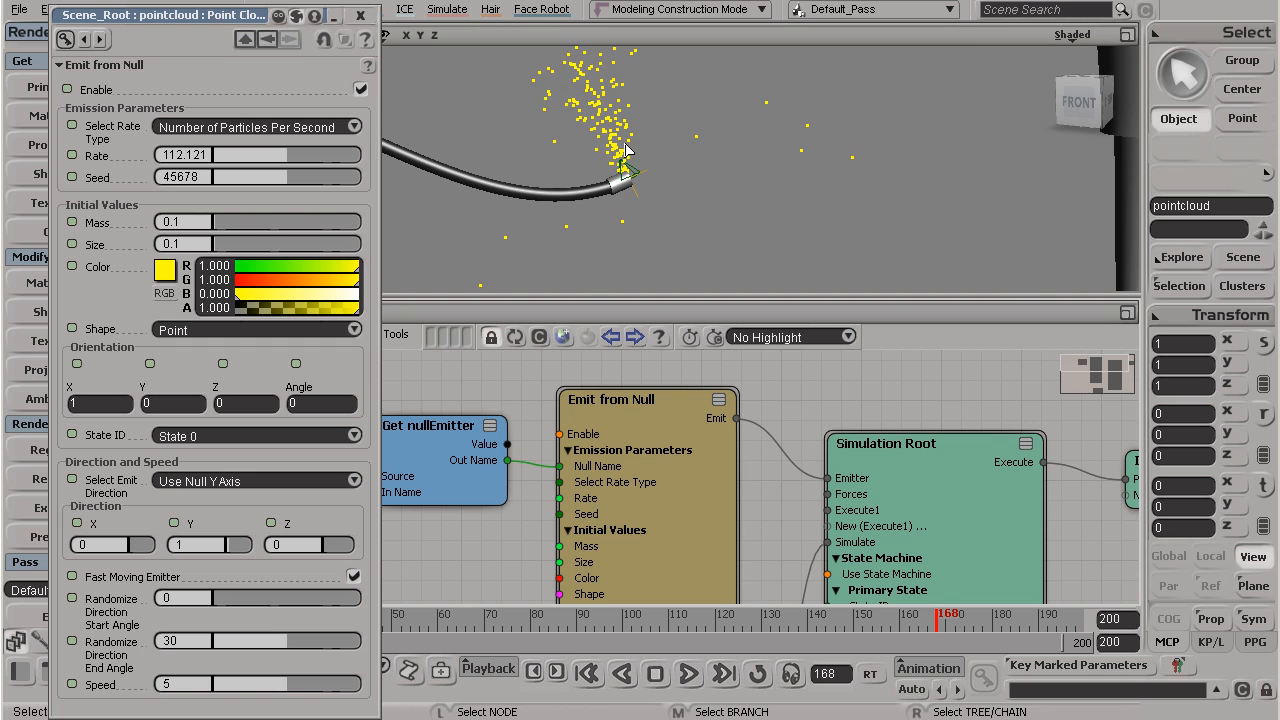
key("s")
left_click_drag(627, 128, 631, 150)
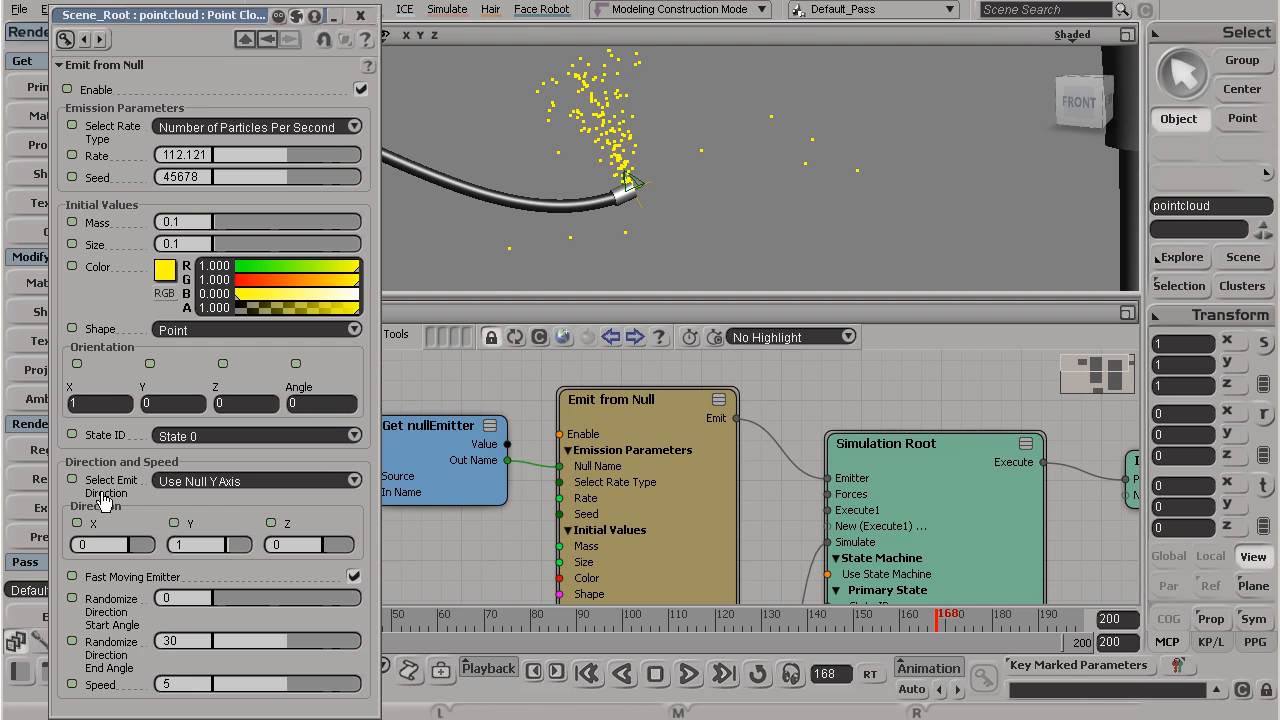
scroll(660, 196, "up", 3)
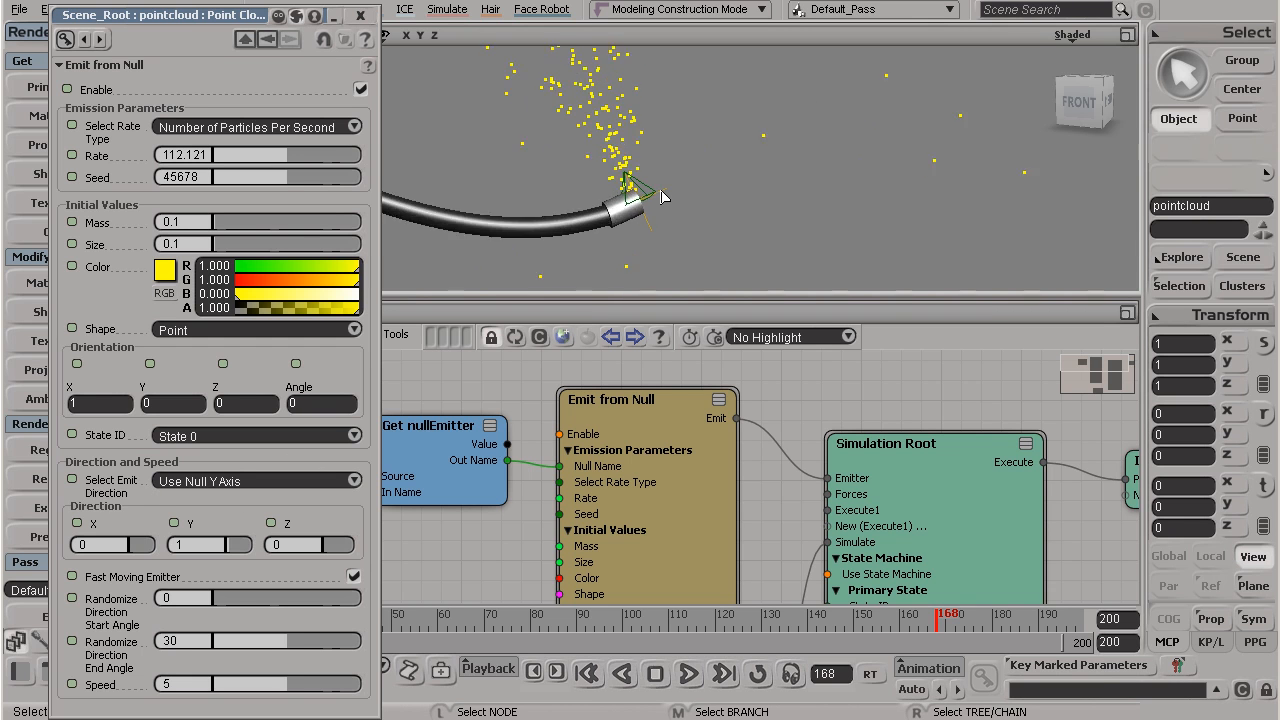
left_click(648, 198)
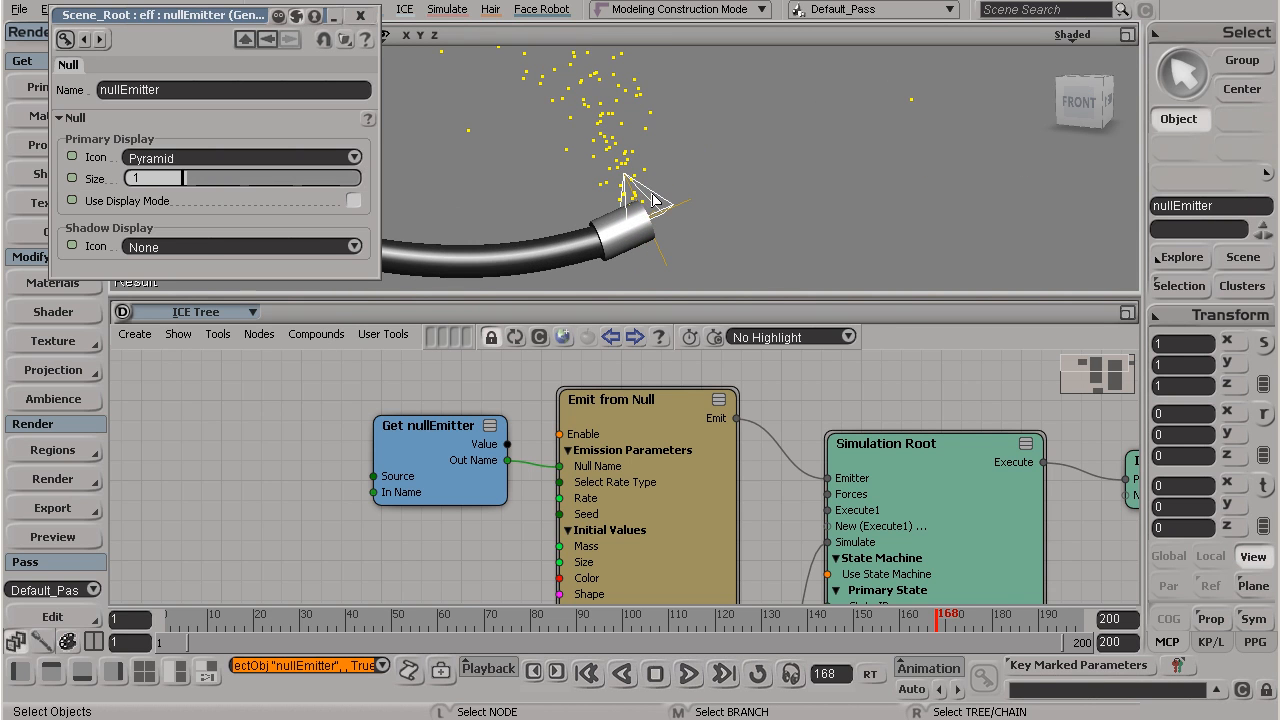
key("v")
key("s")
right_click_drag(700, 166, 661, 217)
scroll(658, 216, "up", 2)
key("s")
right_click_drag(630, 195, 766, 251)
key("v")
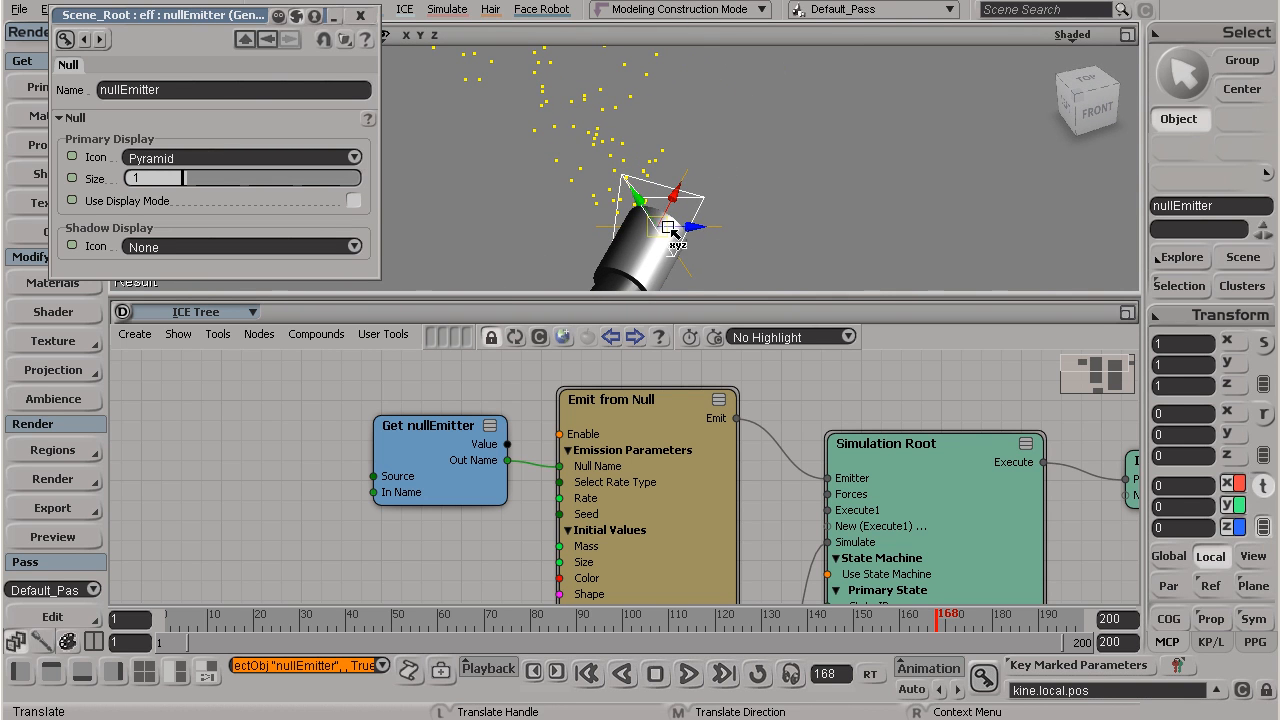
Step: Return to the Emit from Null properties and set the emit direction to Use Null X Axis
left_click(270, 38)
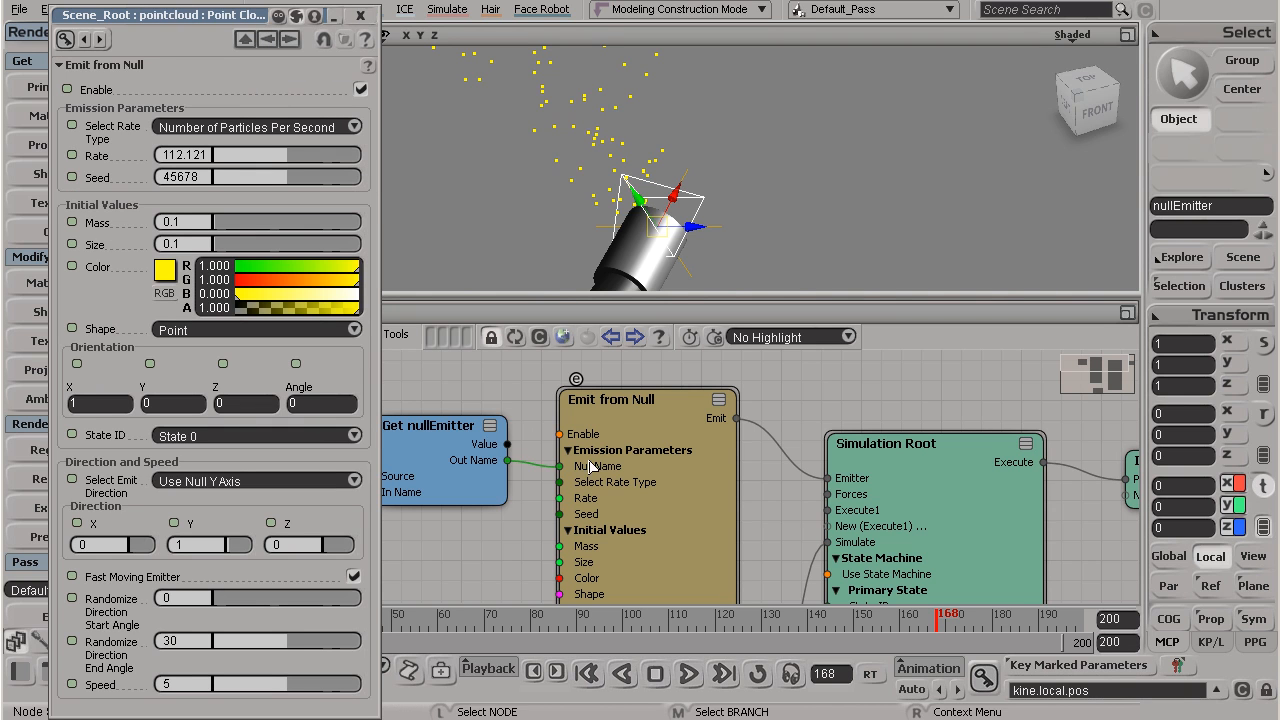
left_click(206, 482)
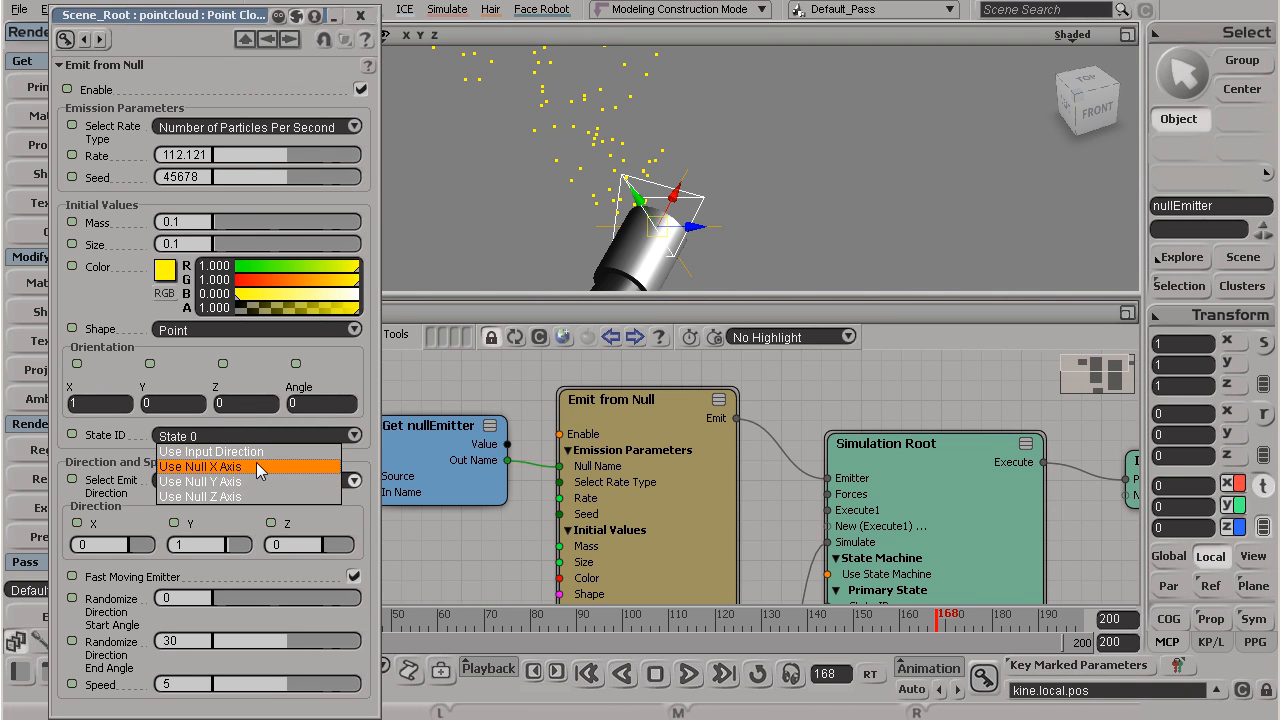
left_click(256, 466)
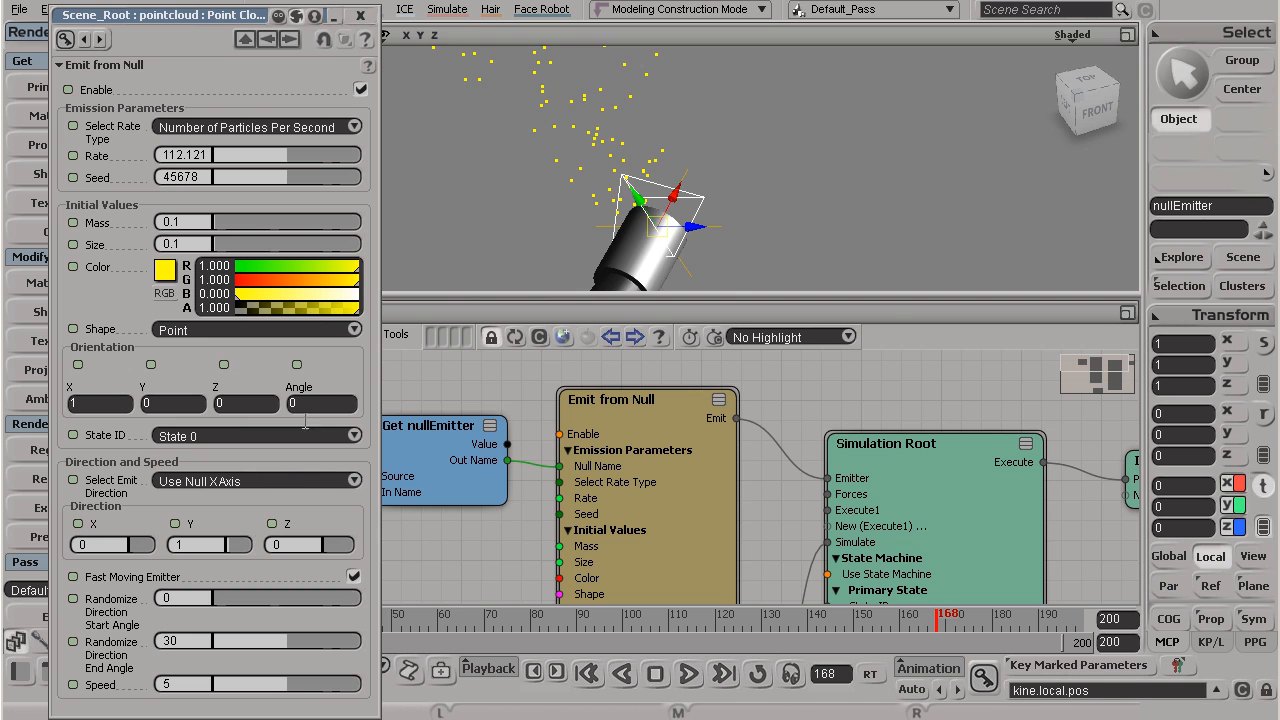
Step: Play the simulation and examine from several angles how particles leave the hose tip along the null's X axis
right_click_drag(630, 153, 582, 117)
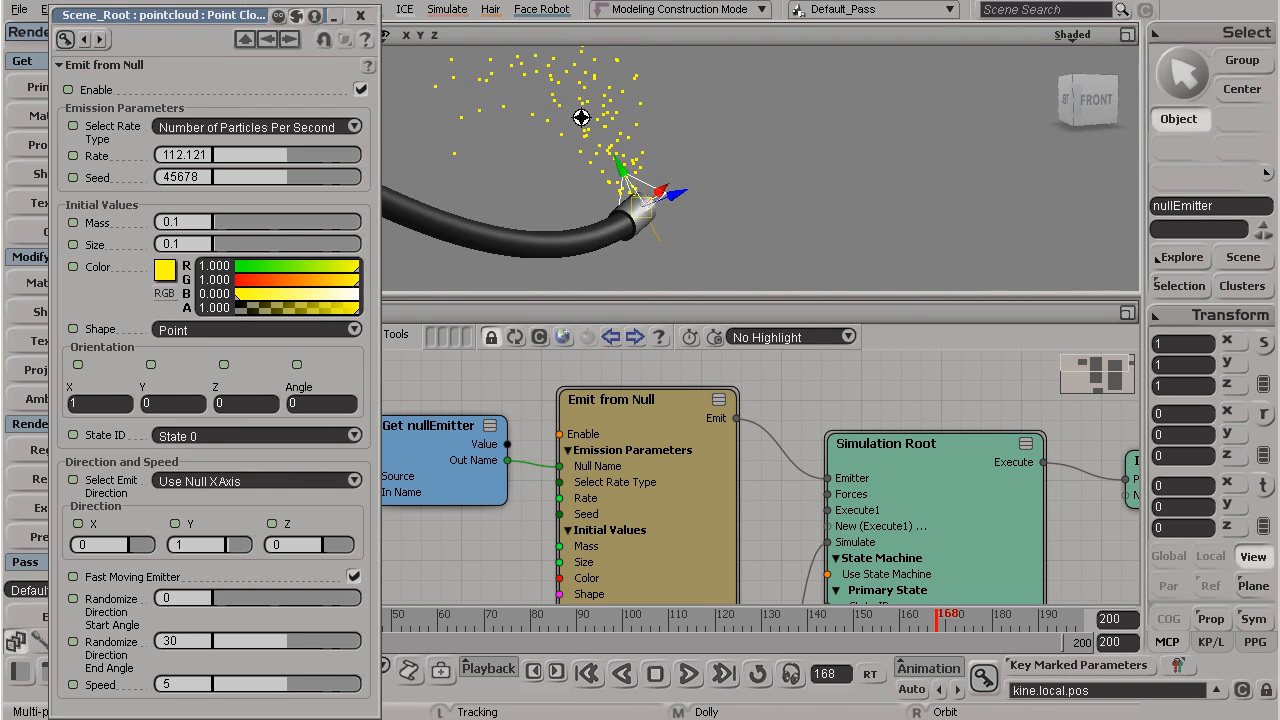
middle_click_drag(582, 117, 577, 175)
left_click(688, 674)
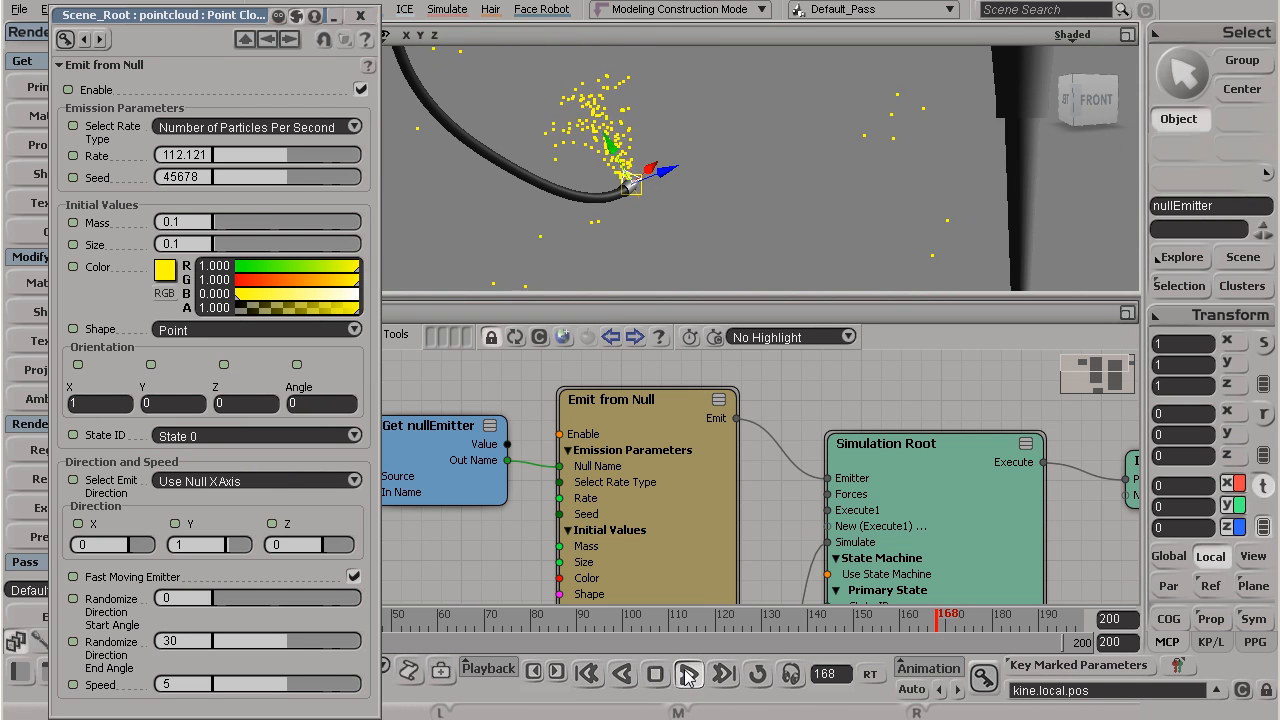
key("s")
right_click_drag(660, 162, 603, 216)
scroll(604, 218, "up", 5)
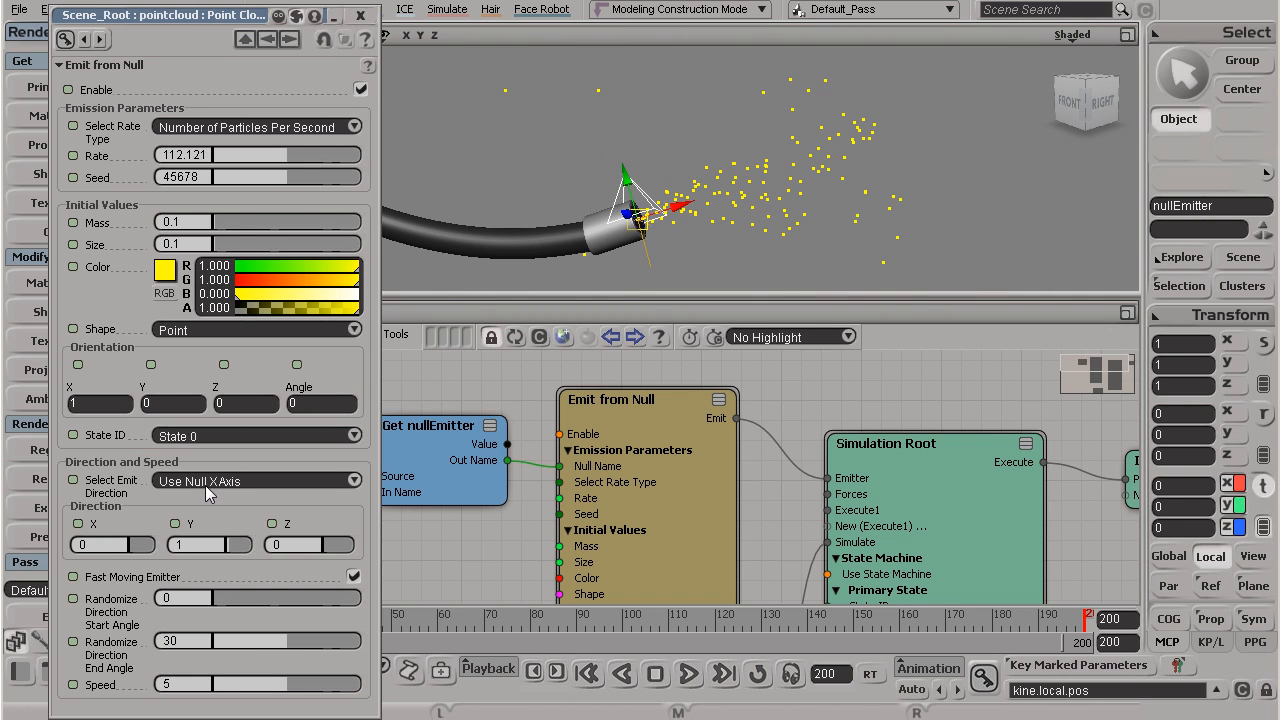
left_click_drag(700, 228, 690, 215)
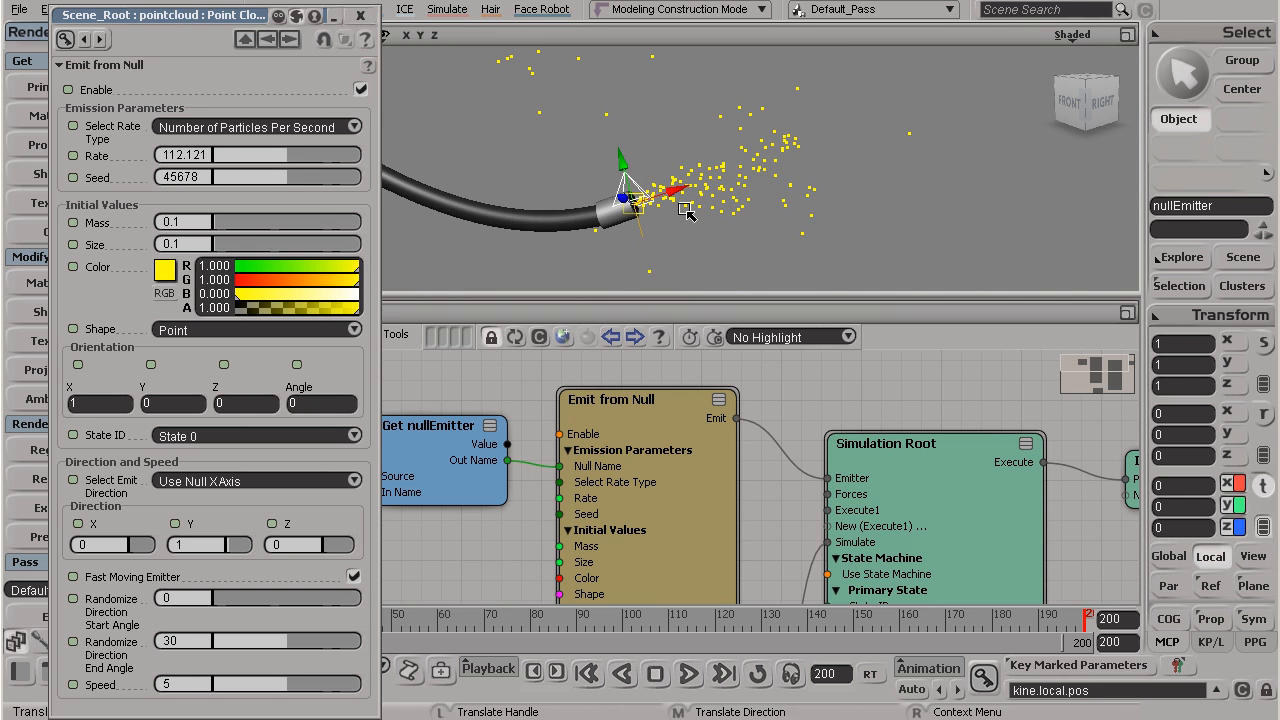
Step: Replay the simulation from frame 1 and examine the emission at the hose tip from a wider front view
left_click(590, 675)
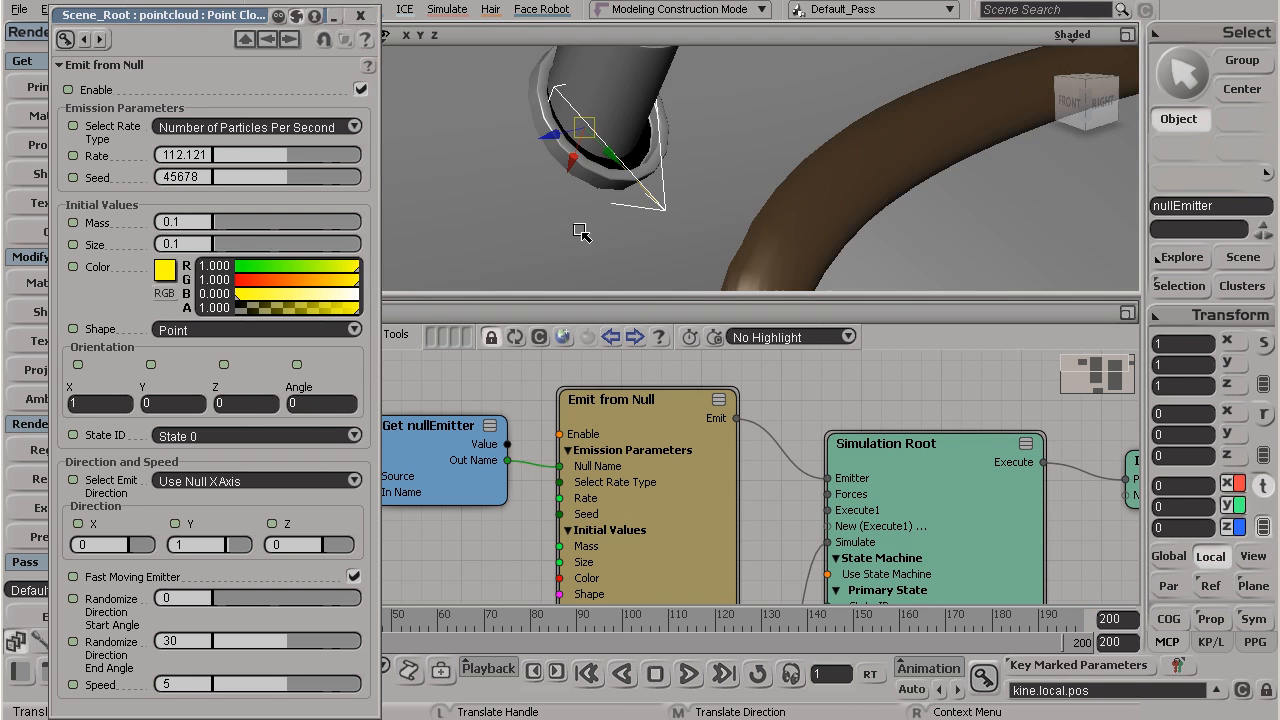
scroll(597, 222, "down", 5)
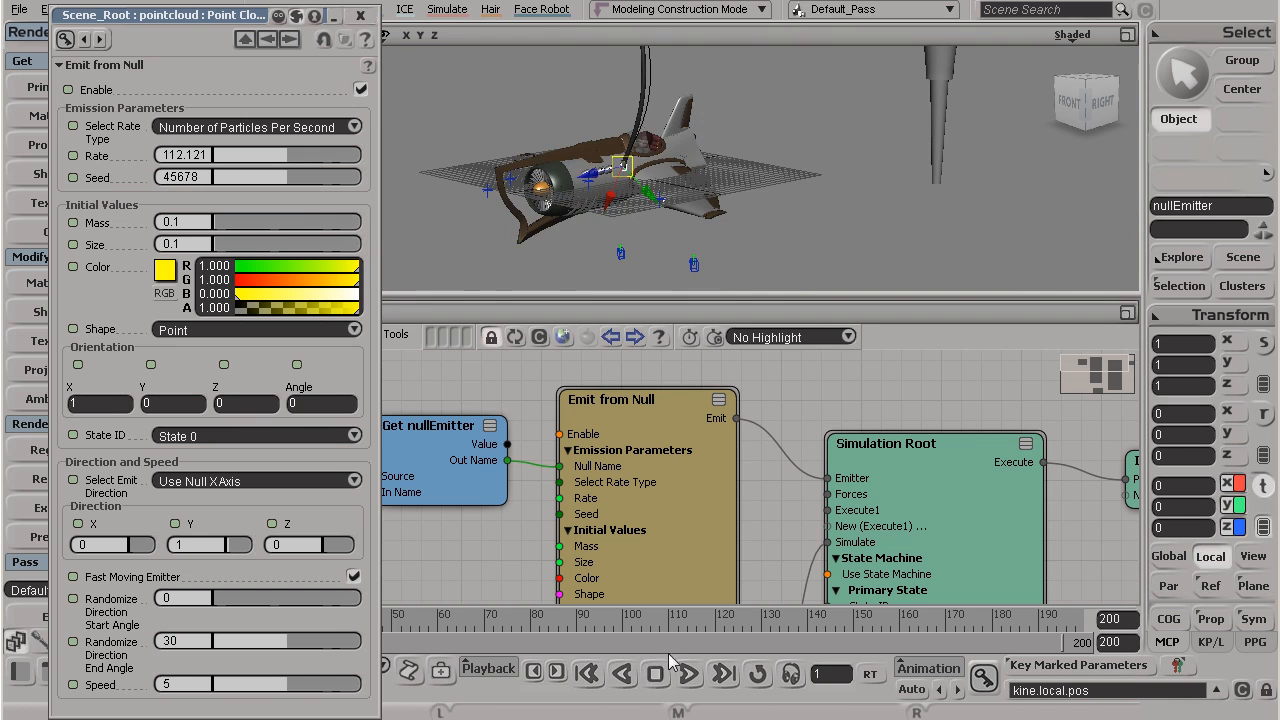
left_click(686, 675)
key("s")
mouse_move(600, 190)
right_mouse_down()
mouse_move(640, 83)
mouse_move(613, 198)
right_mouse_up()
key("v")
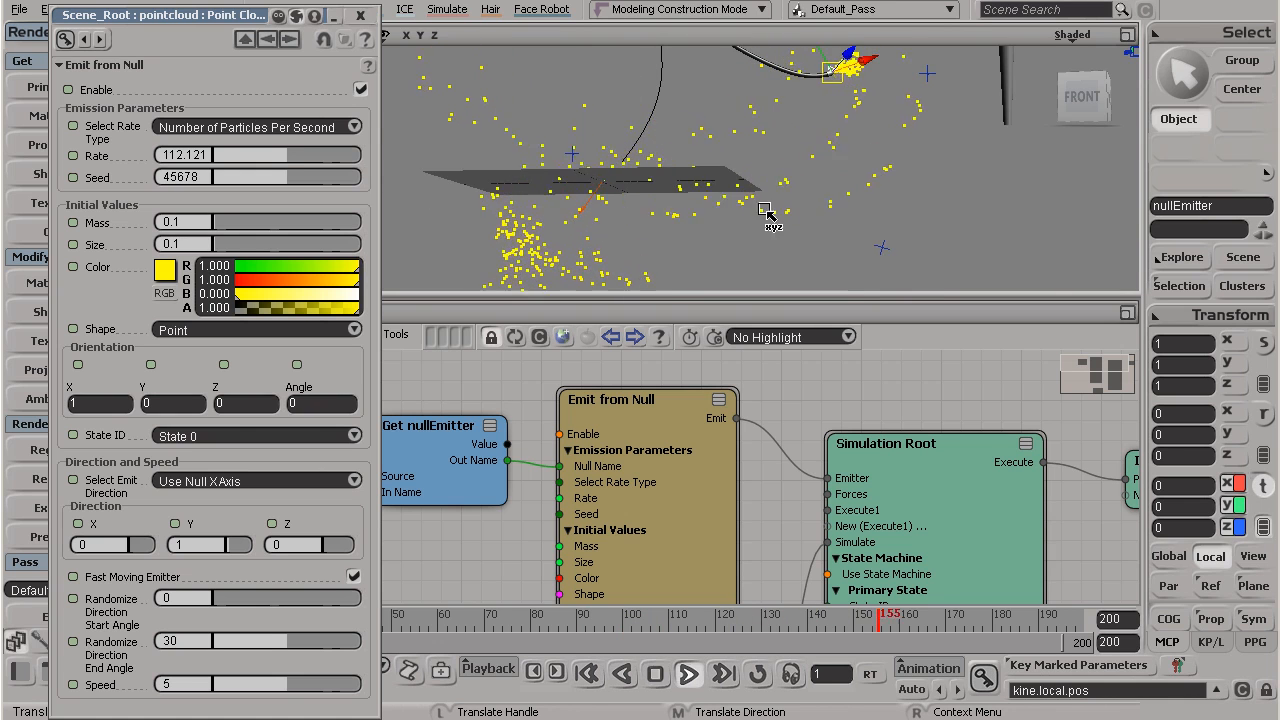
key("s")
right_click_drag(800, 108, 730, 150)
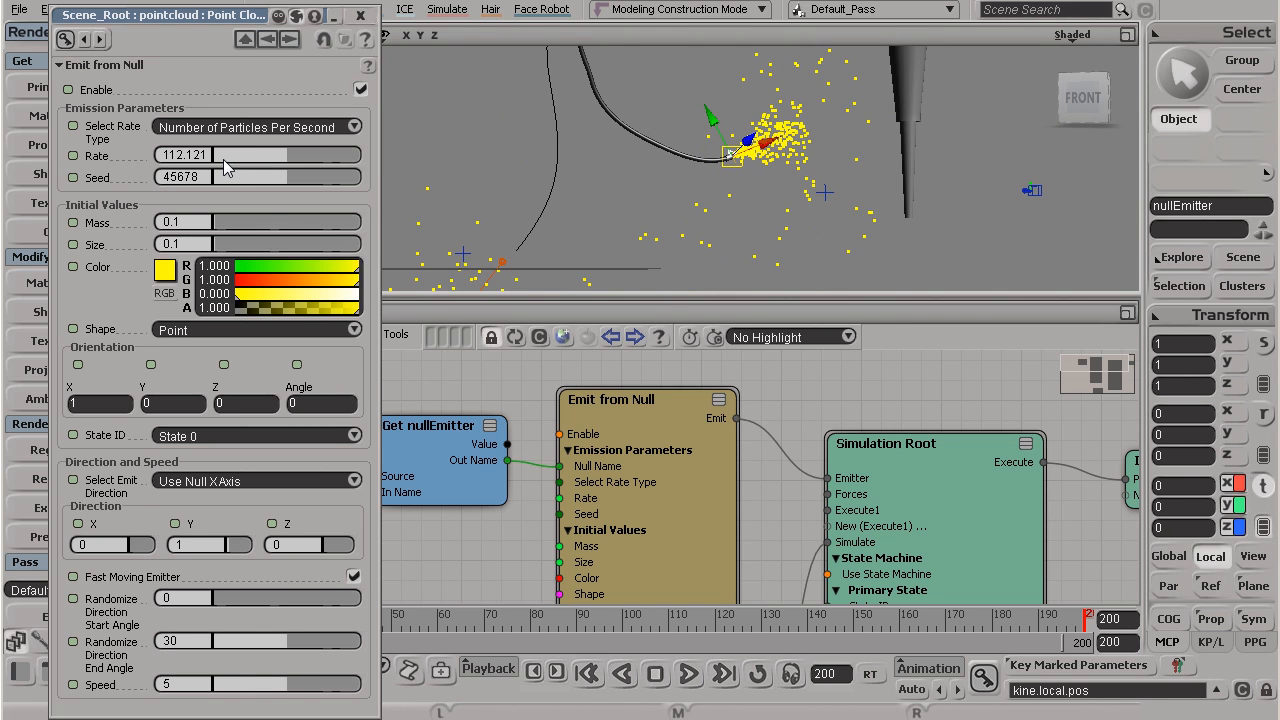
Step: Reduce the emission Rate to 13.714 and replay the simulation from the first frame
left_click_drag(226, 160, 217, 156)
left_click(690, 674)
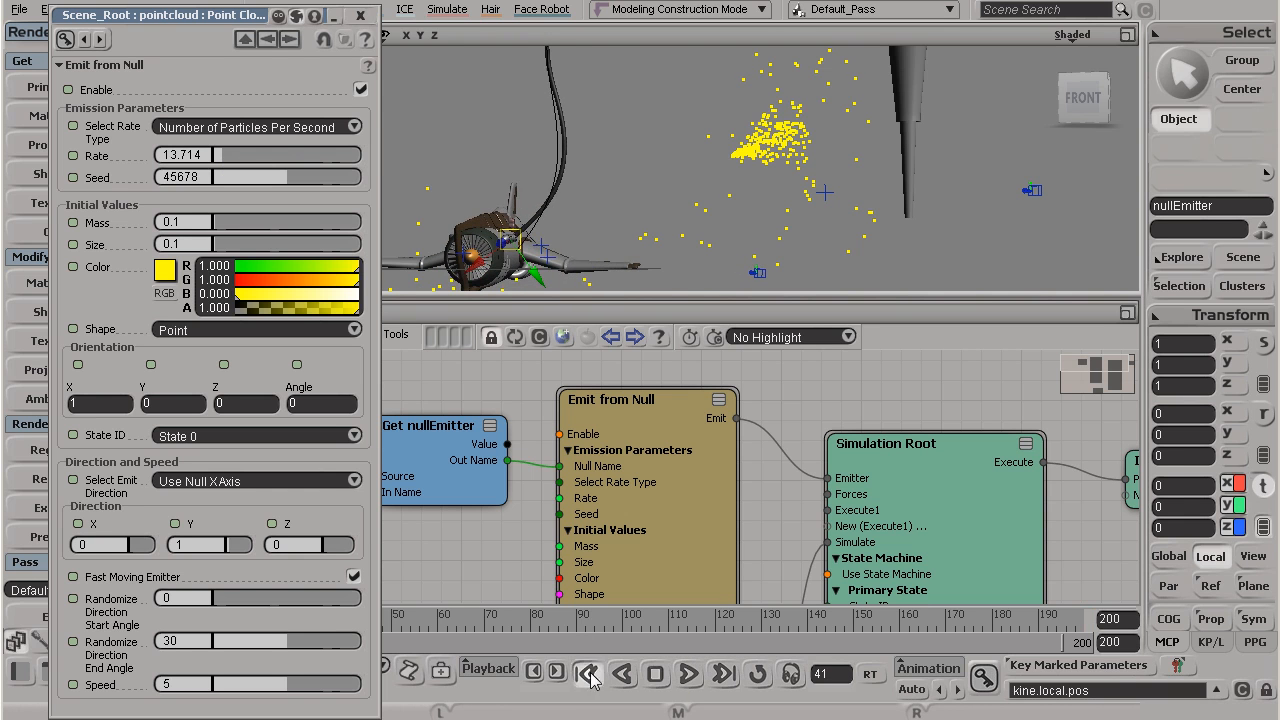
left_click(590, 678)
left_click(689, 675)
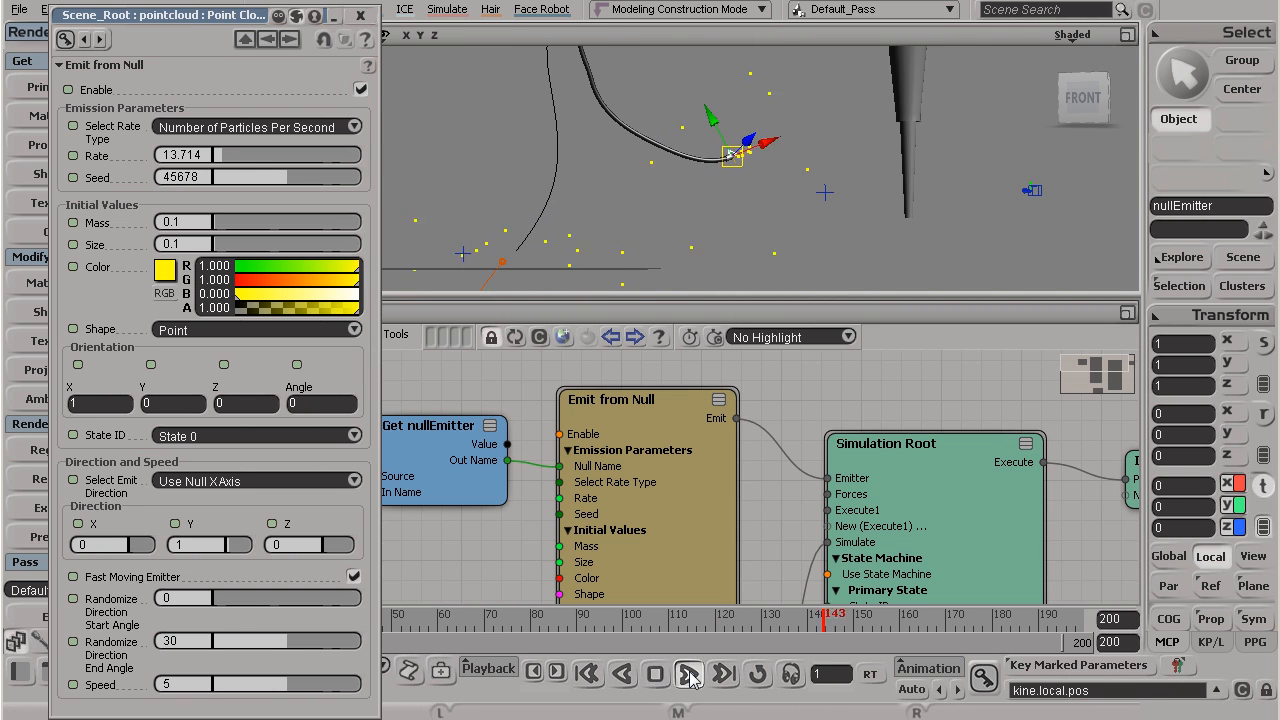
left_click(690, 676)
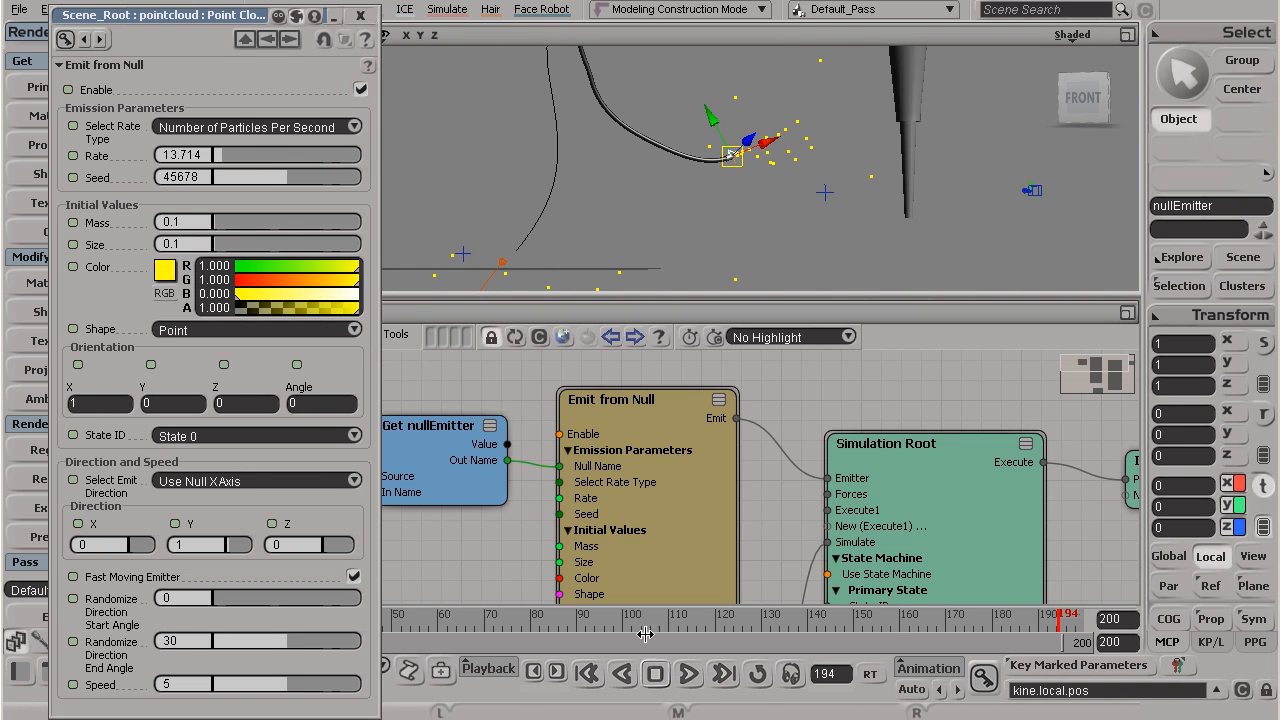
Step: Raise the emission Rate to 224 and replay the simulation from the first frame
left_click_drag(212, 155, 367, 158)
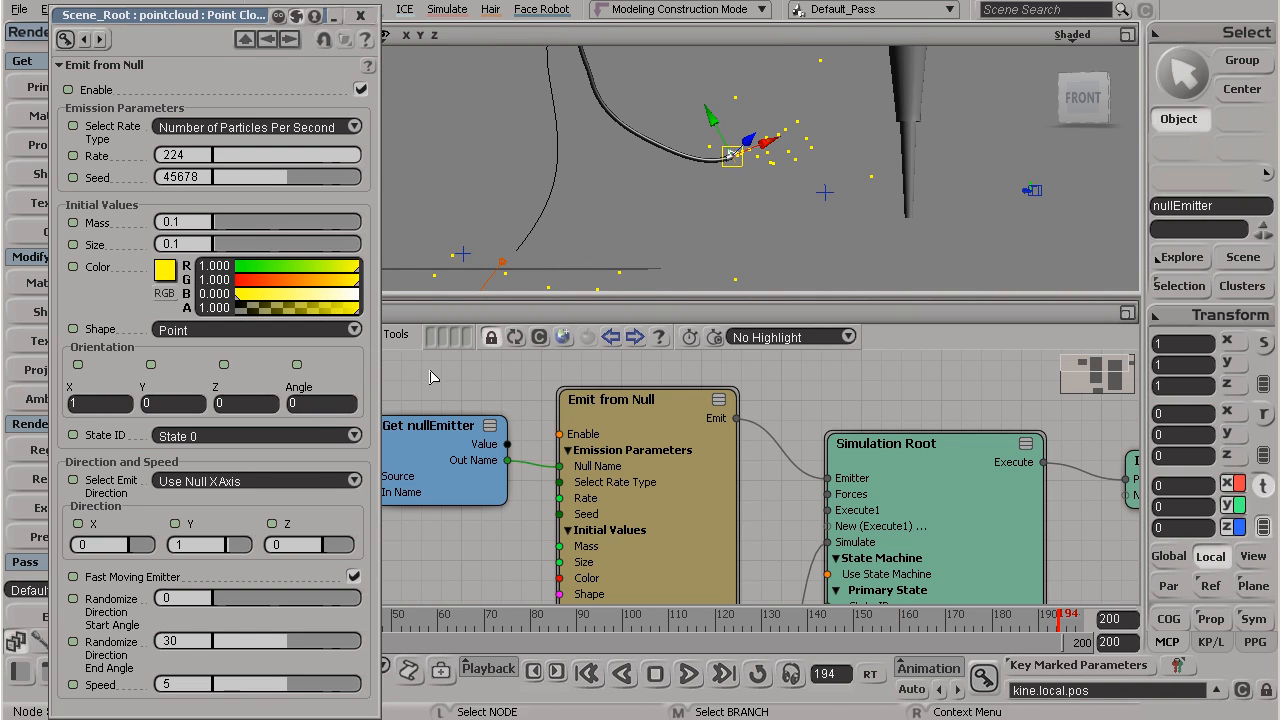
left_click(588, 675)
left_click(690, 676)
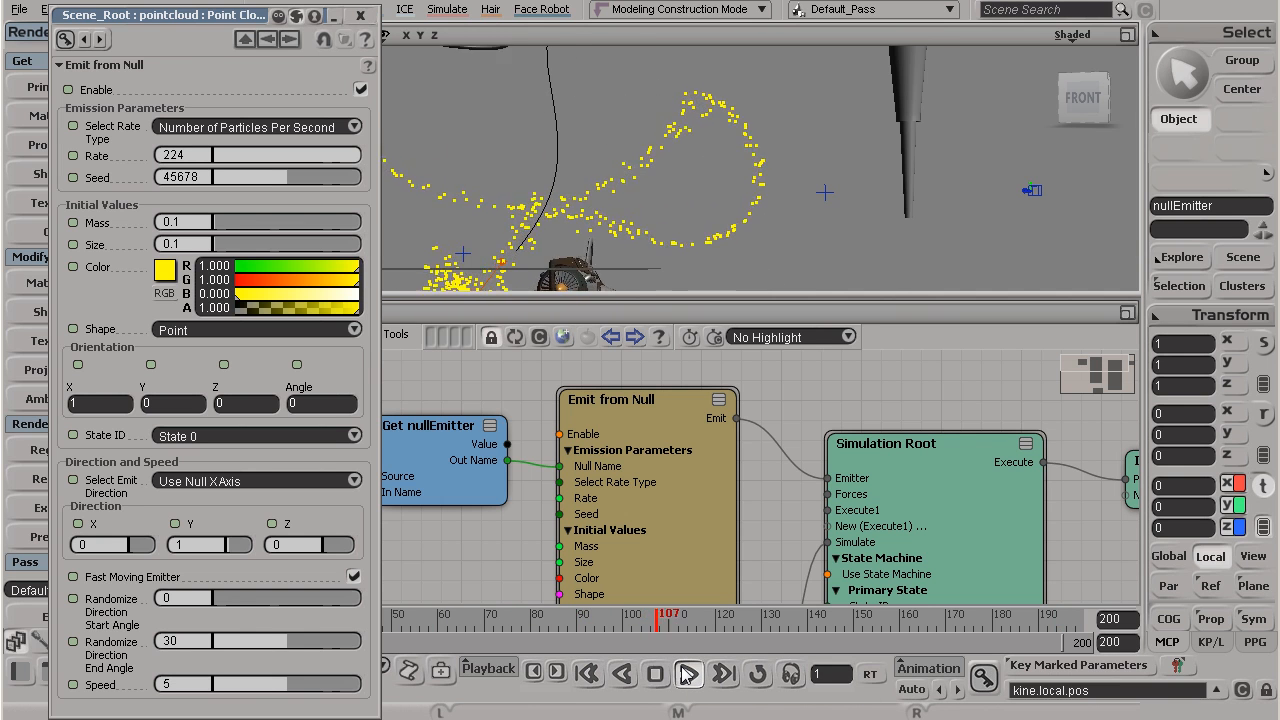
left_click(686, 675)
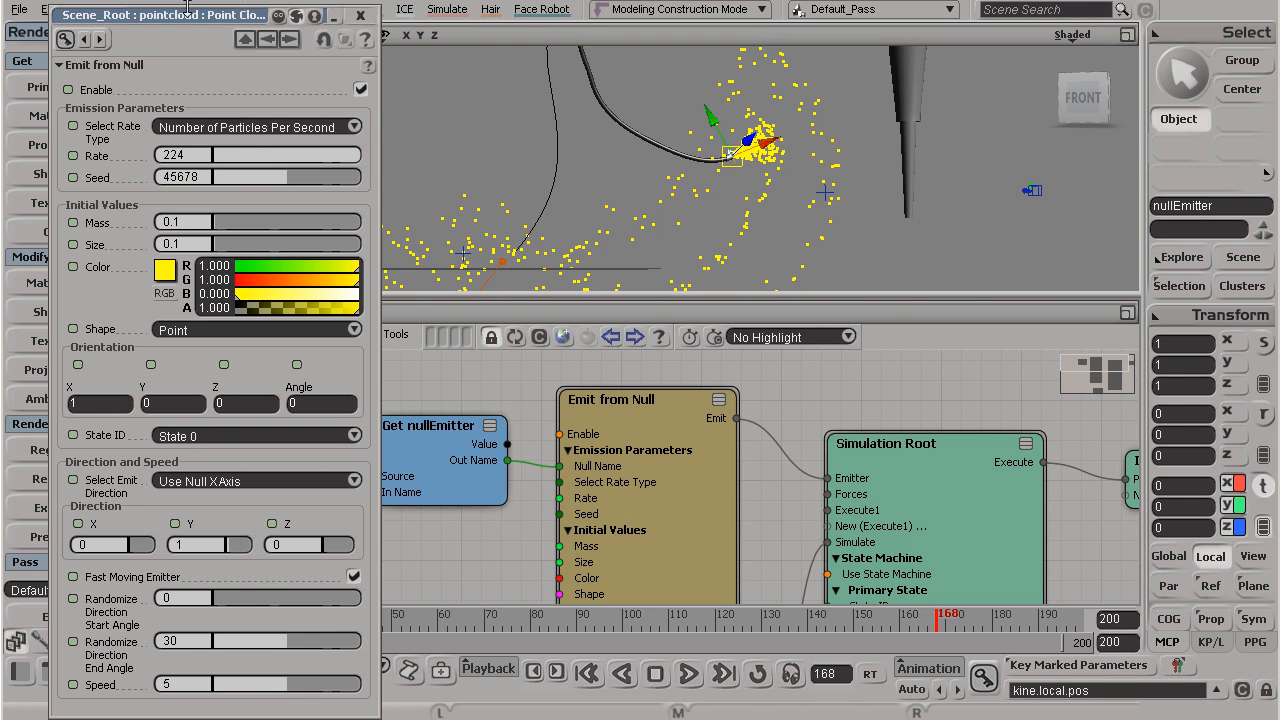
Step: Widen the Emit from Null property window, replay the simulation to frame 98, and move the window clear of the timeline and Get nullEmitter node
left_click_drag(187, 8, 168, 107)
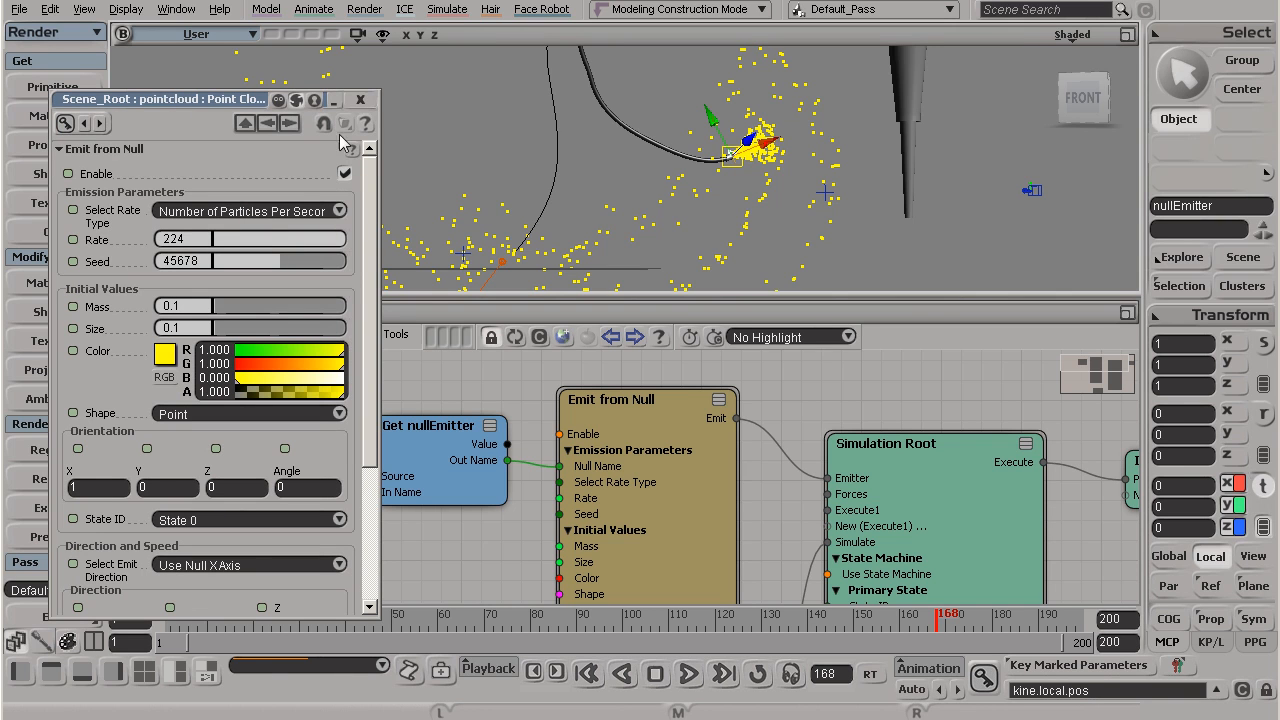
left_click_drag(378, 180, 434, 190)
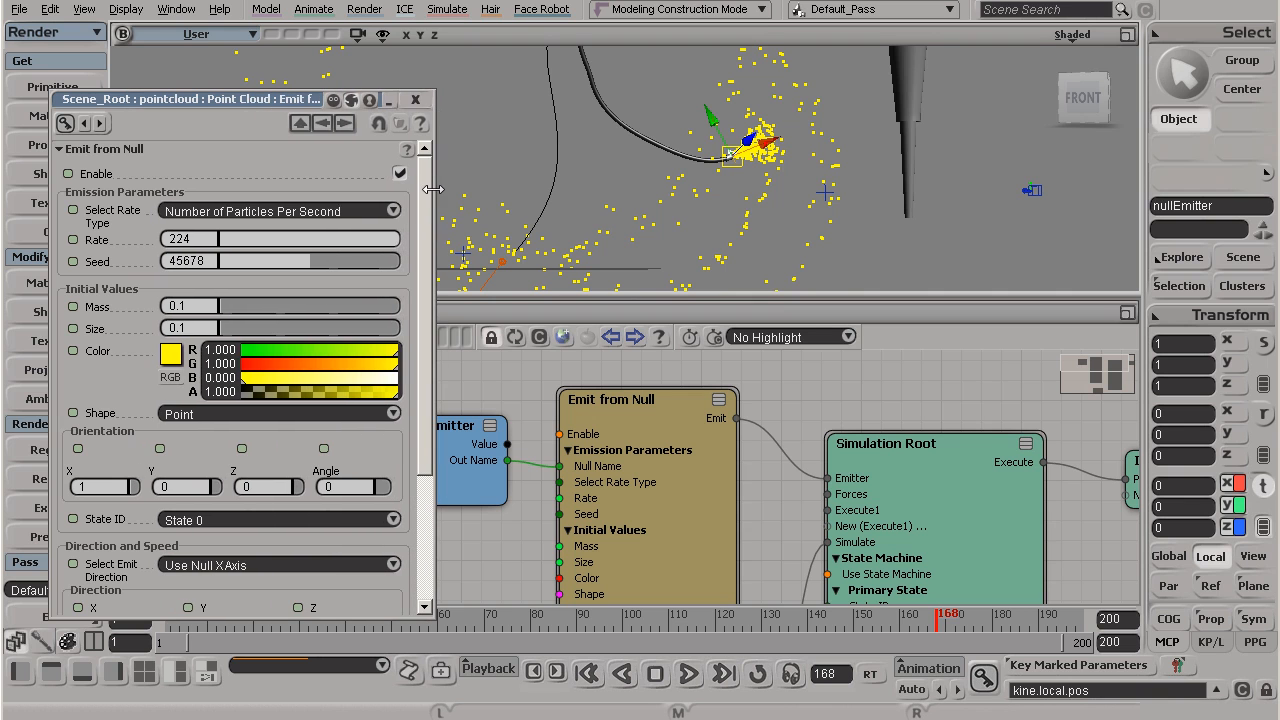
left_click(587, 673)
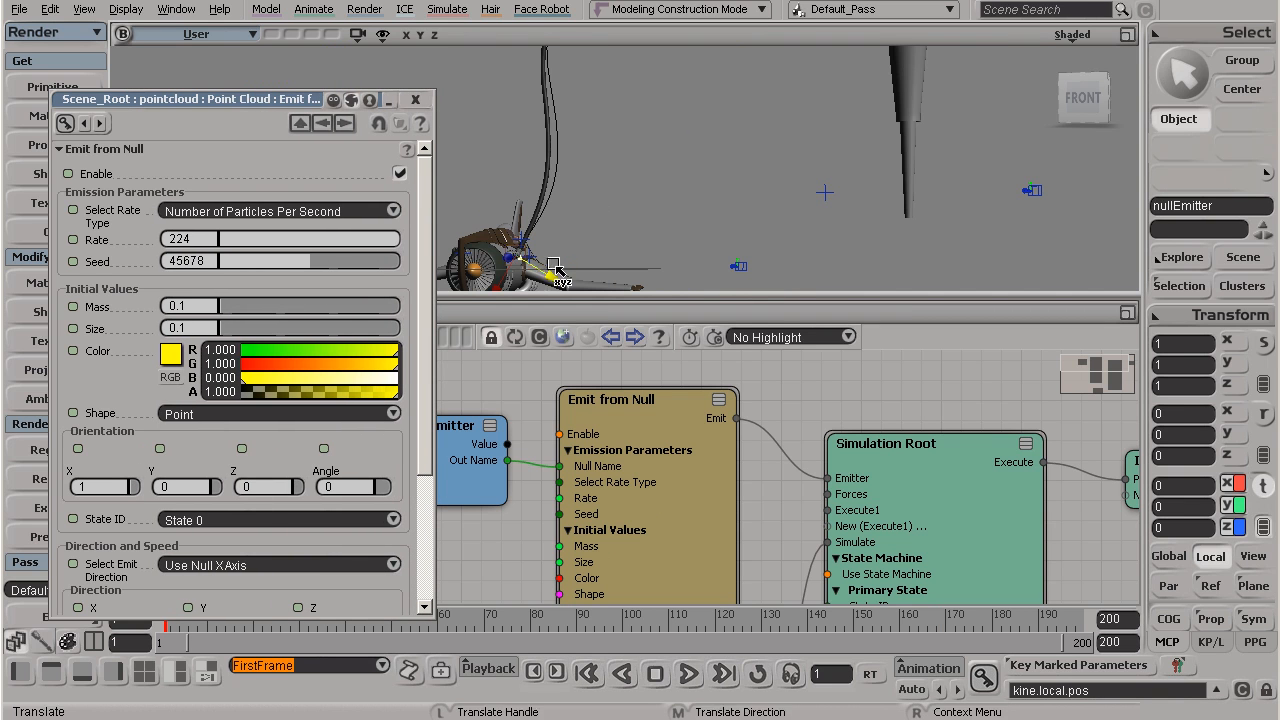
left_click(688, 675)
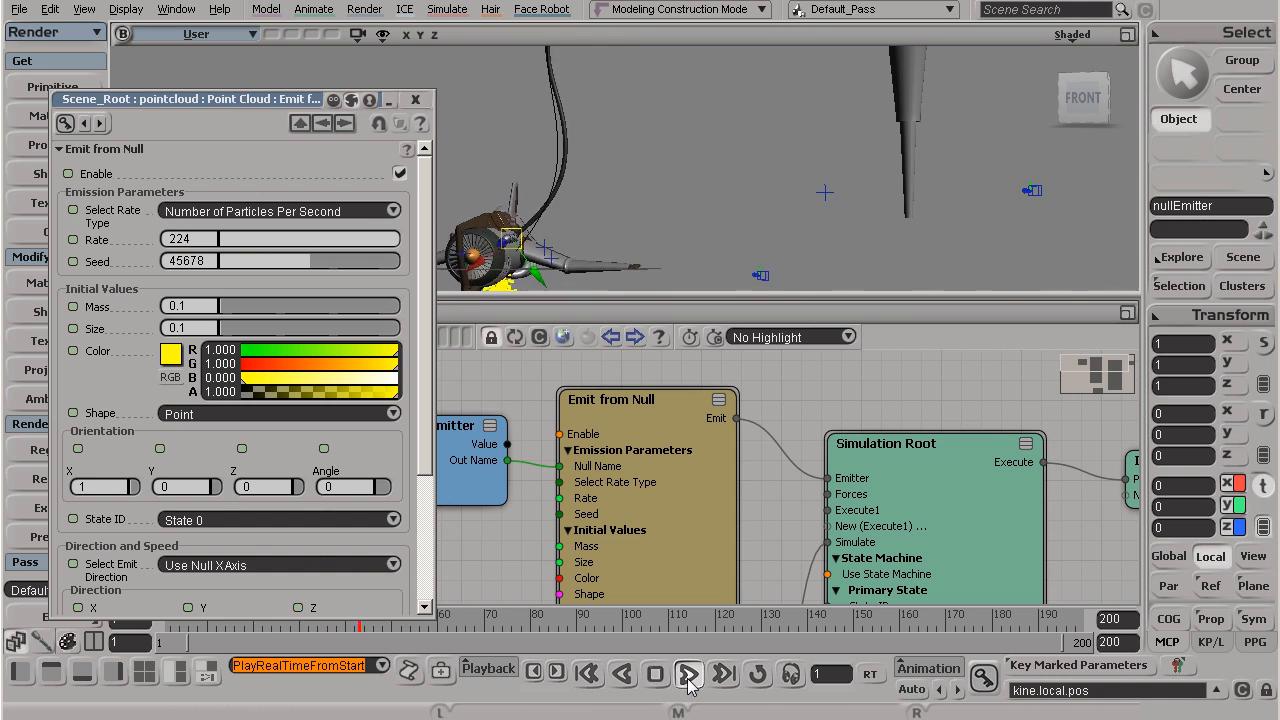
left_click(688, 677)
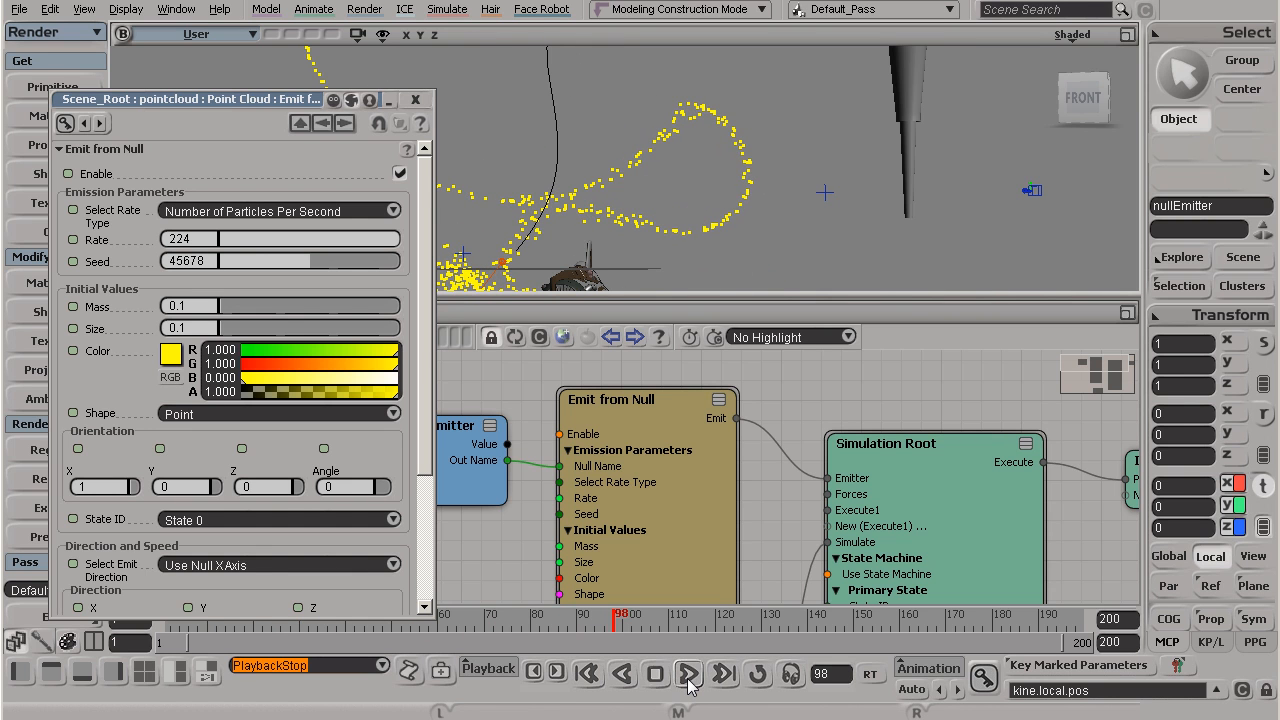
left_click_drag(187, 99, 1011, 76)
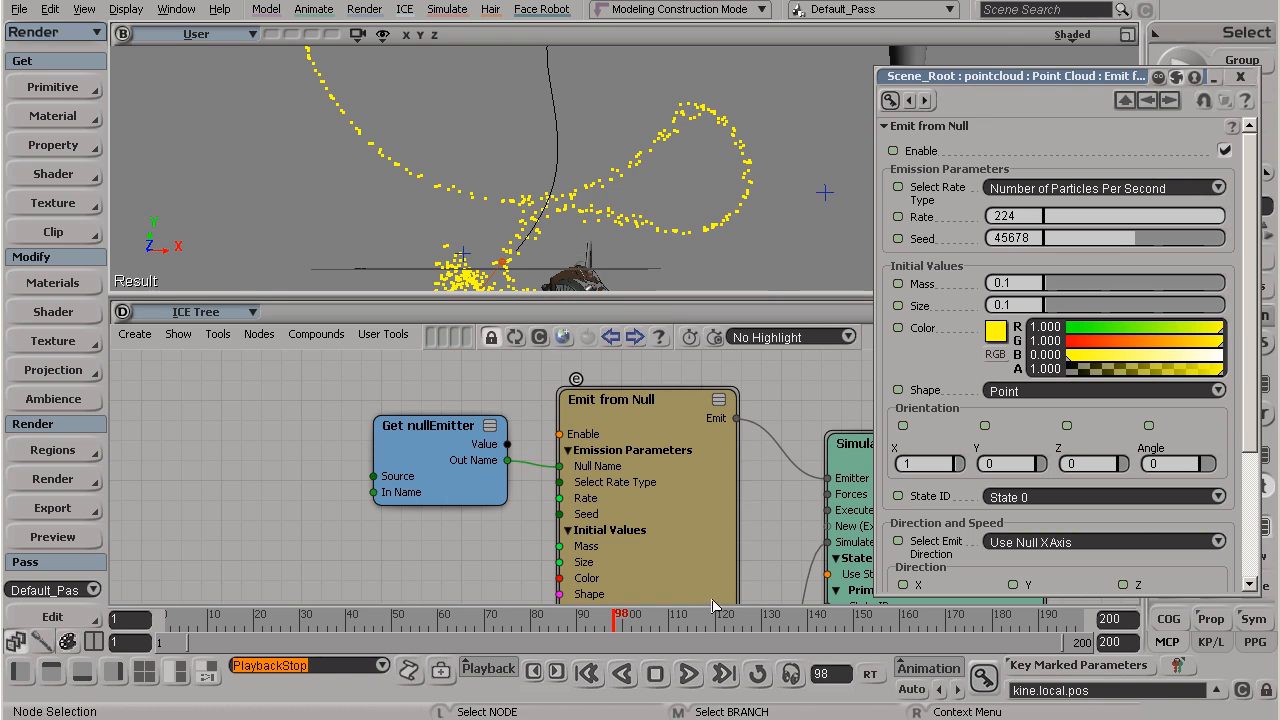
Step: Return to frame 1, advance to frame 54 with the plane and hose in view, and set the emission Rate to 0
left_click(587, 673)
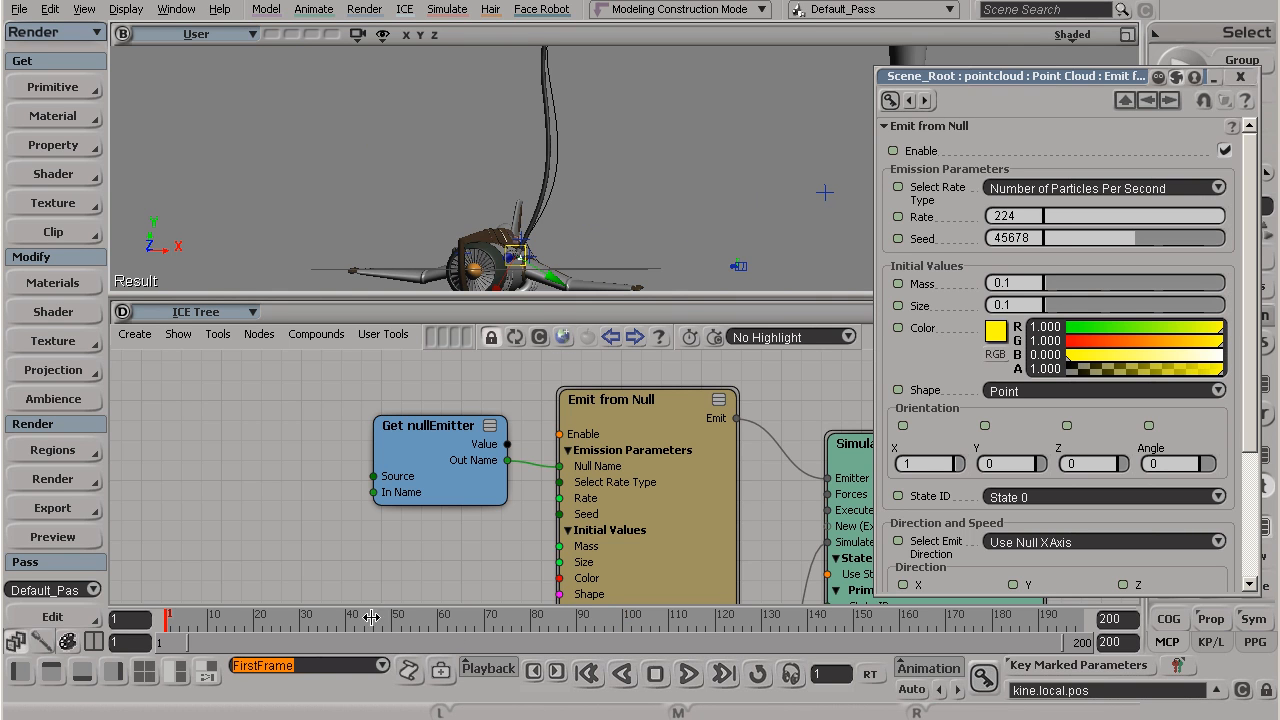
left_click_drag(370, 618, 410, 618)
key("s")
right_click_drag(531, 183, 494, 209)
left_click_drag(494, 209, 550, 128)
left_click_drag(1155, 218, 1044, 218)
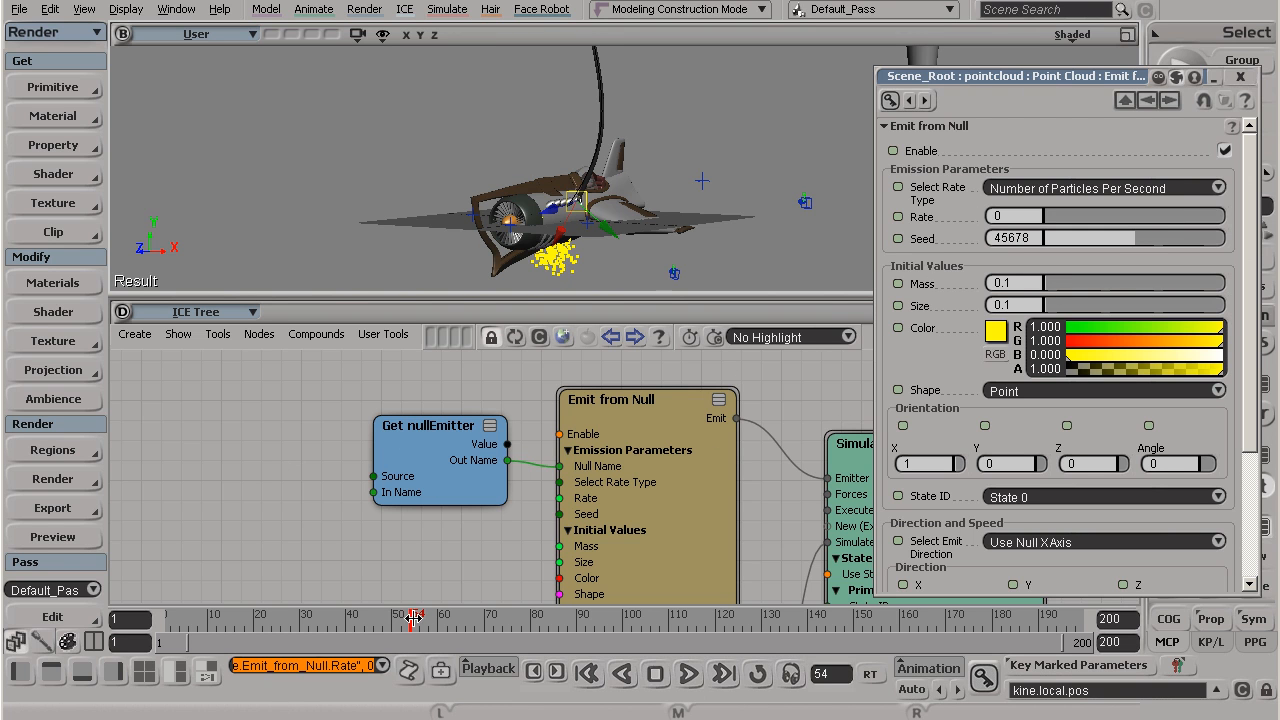
Step: Move to frame 56, inspect the nullEmitter up close, and set a keyframe on the Rate at 0
mouse_move(412, 618)
left_mouse_down()
mouse_move(443, 629)
mouse_move(418, 628)
left_mouse_up()
key("s")
right_click_drag(472, 196, 518, 26)
key("f")
key("s")
key("s")
right_click_drag(546, 157, 569, 194)
left_click(897, 218)
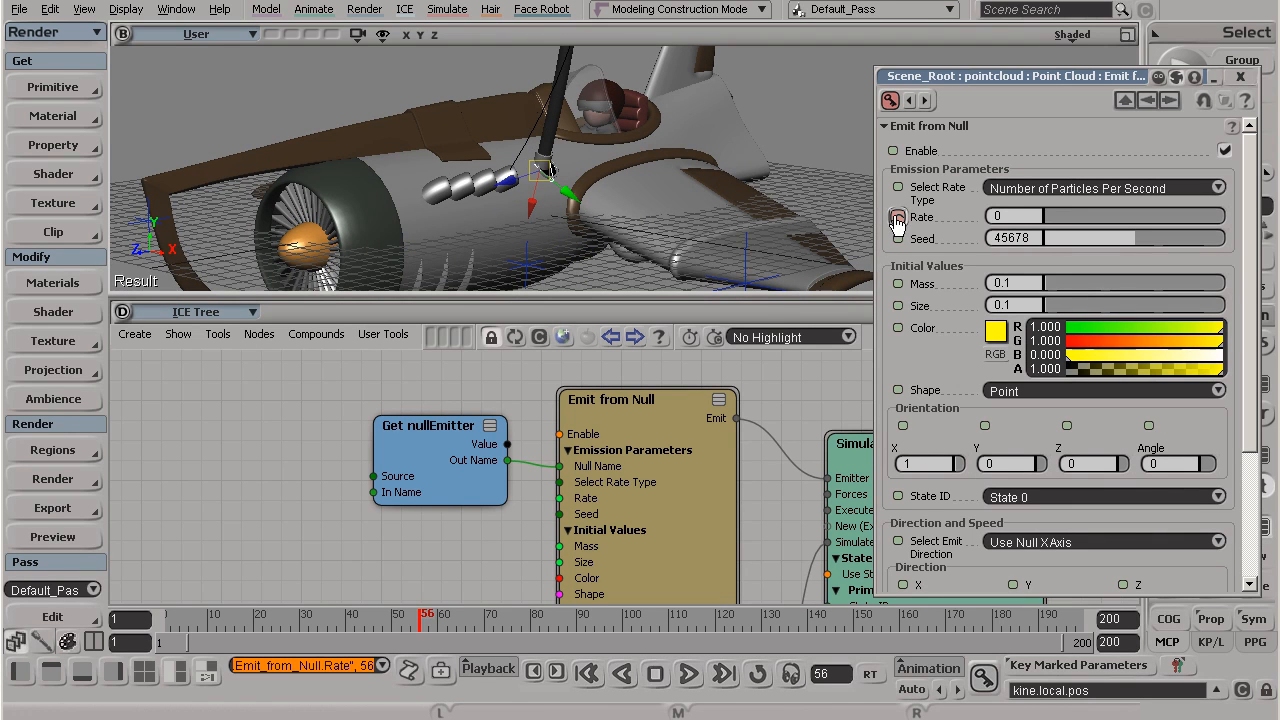
Step: Move to frame 60 and key the emission Rate at 224
left_click_drag(424, 623, 443, 622)
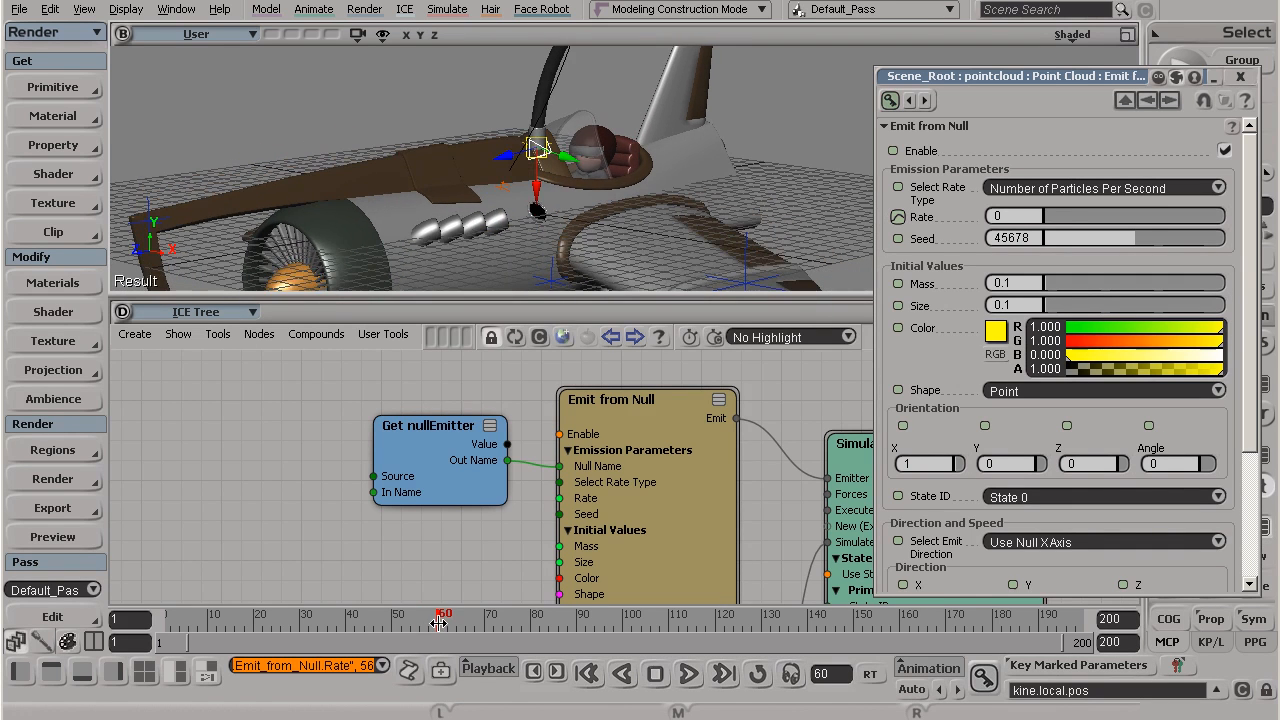
left_click_drag(1051, 218, 1214, 214)
left_click(897, 218)
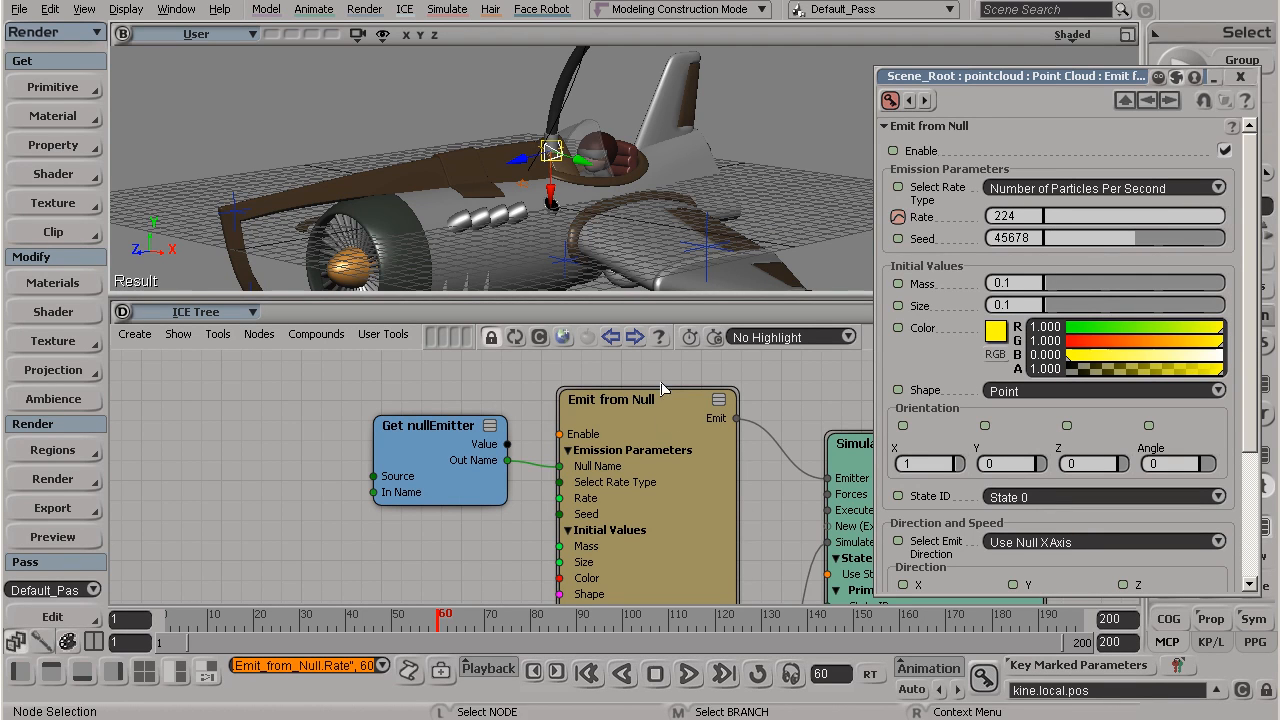
Step: Replay the simulation from the first frame with the whole plane in view to check the keyed emission rate
scroll(530, 234, "down", 4)
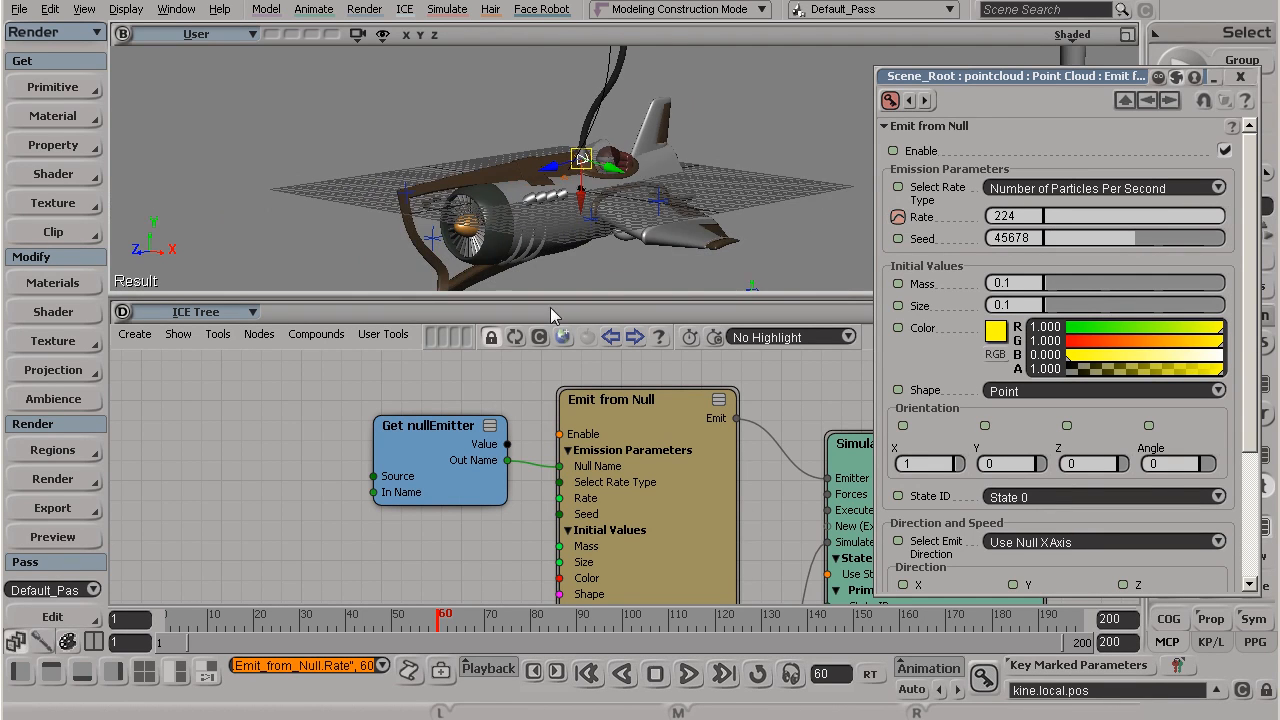
left_click(587, 674)
left_click(689, 674)
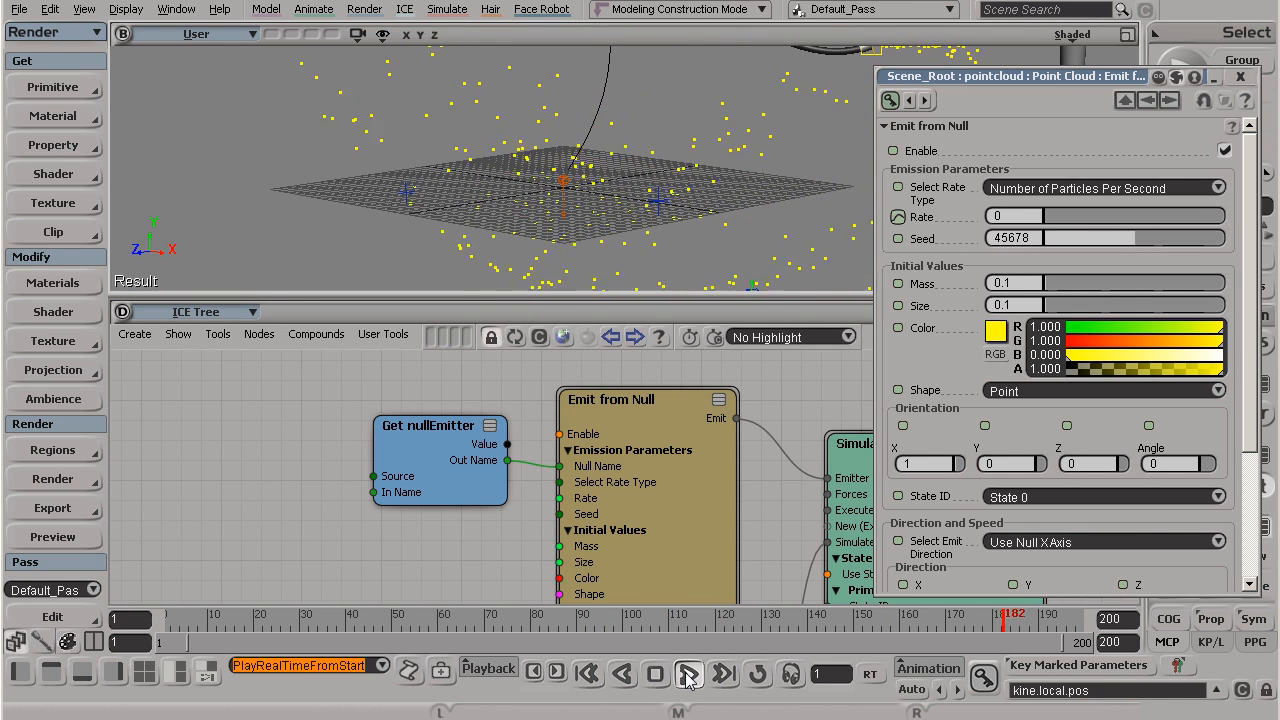
left_click(689, 674)
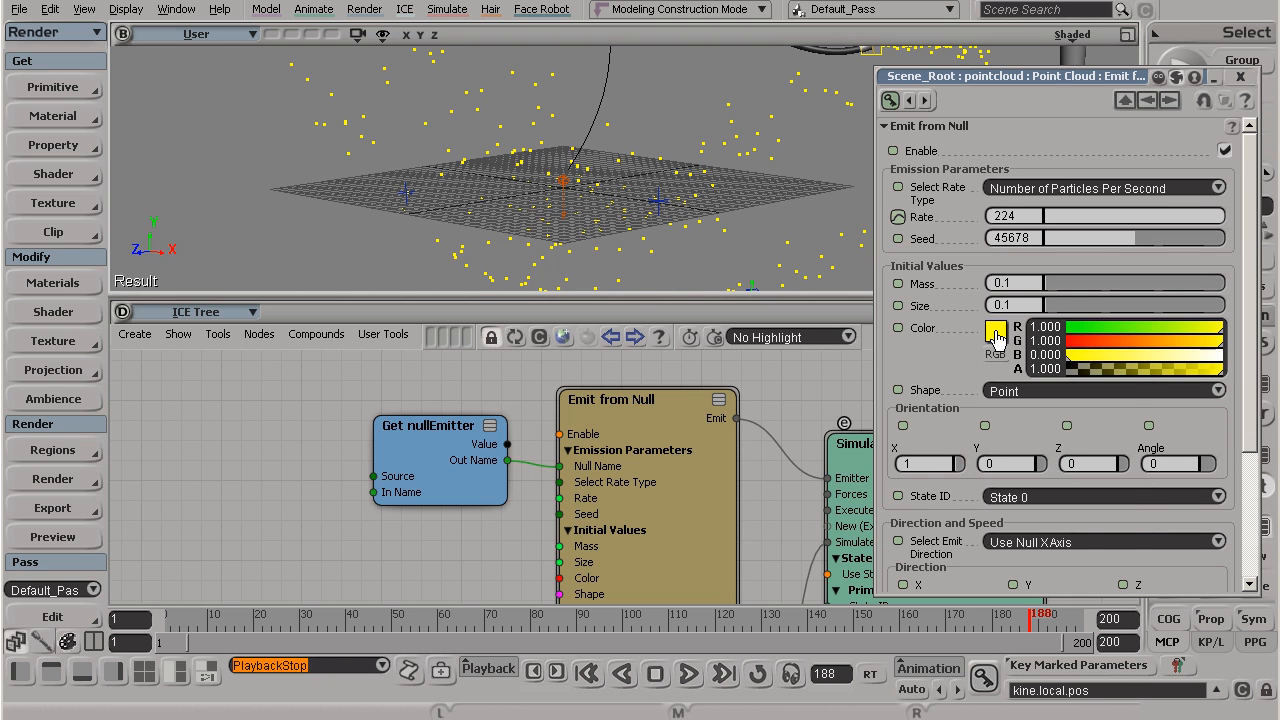
Step: Change the particle color to blue (R 0.251, G 0.639, B 1.000) and replay the simulation from frame 1 to frame 76
left_click(996, 334)
left_click_drag(1104, 369, 1064, 381)
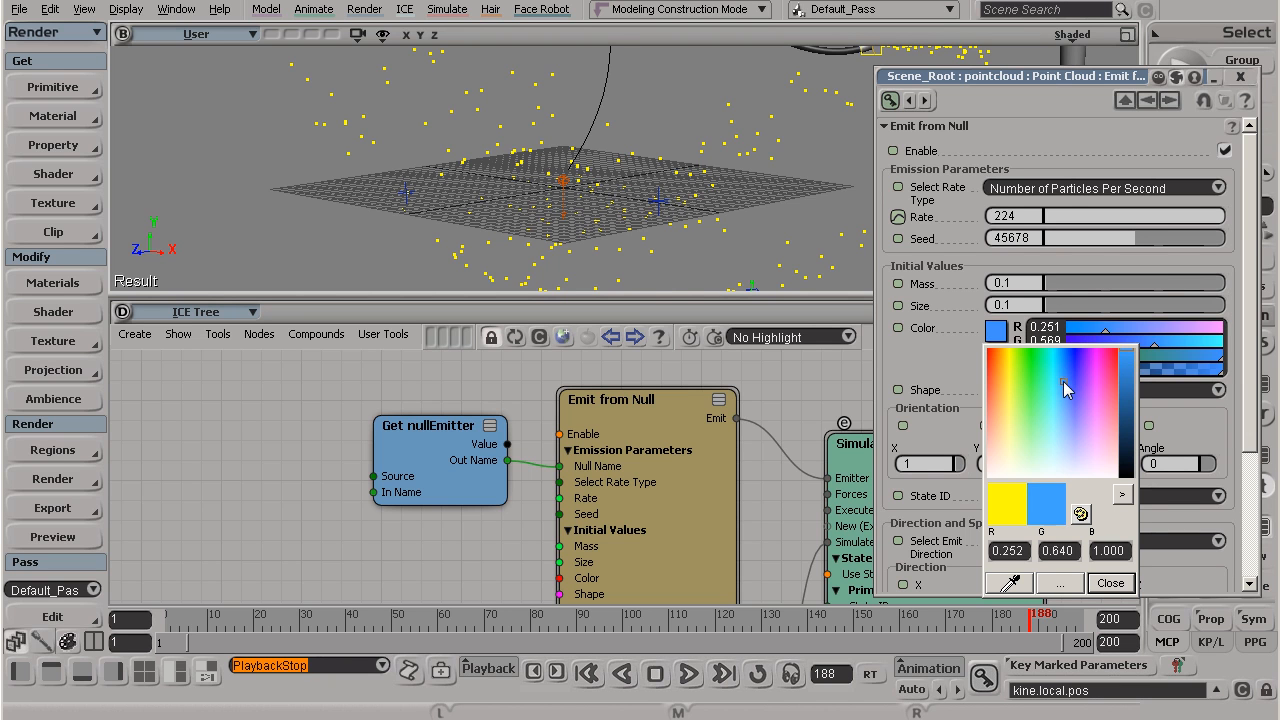
left_click(587, 673)
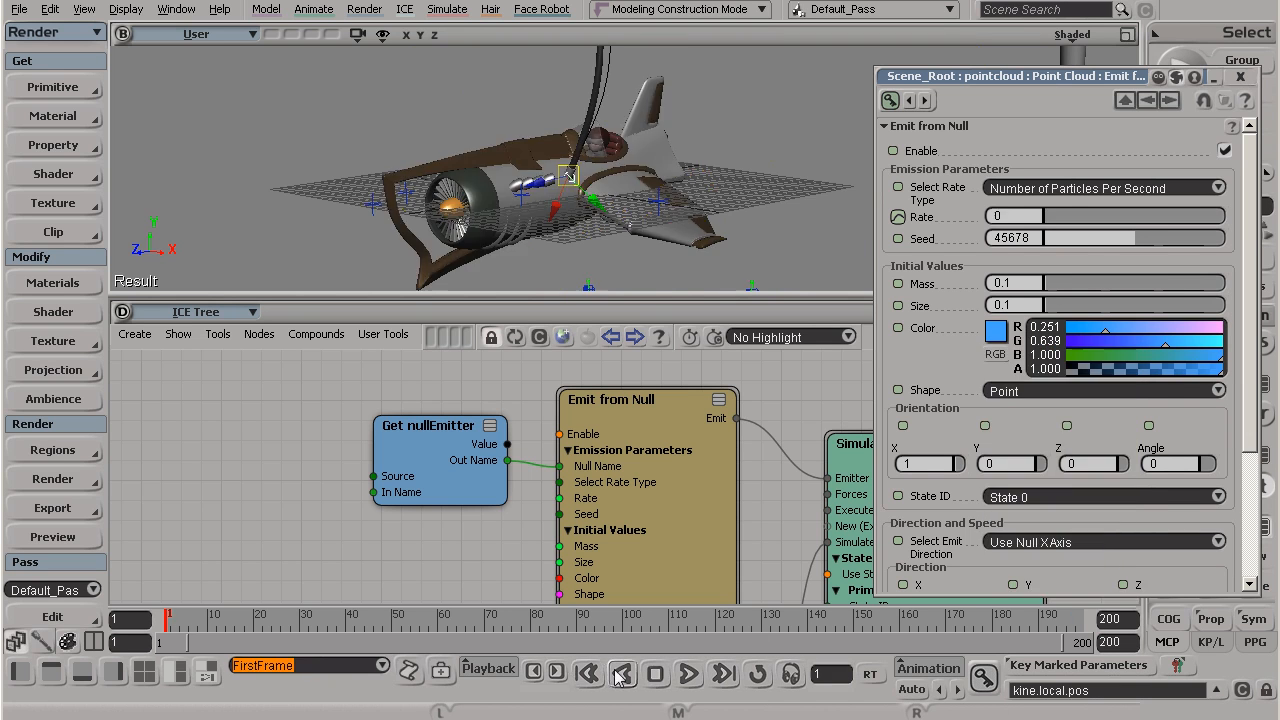
left_click(689, 673)
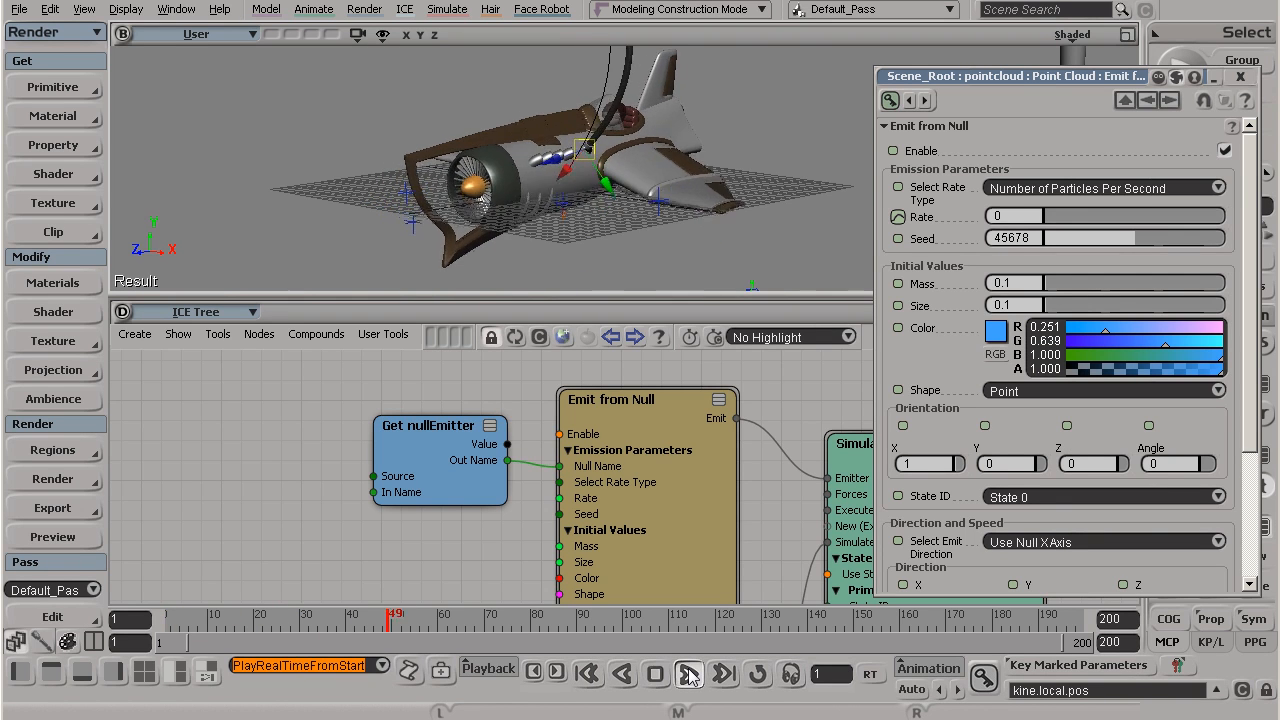
left_click(689, 673)
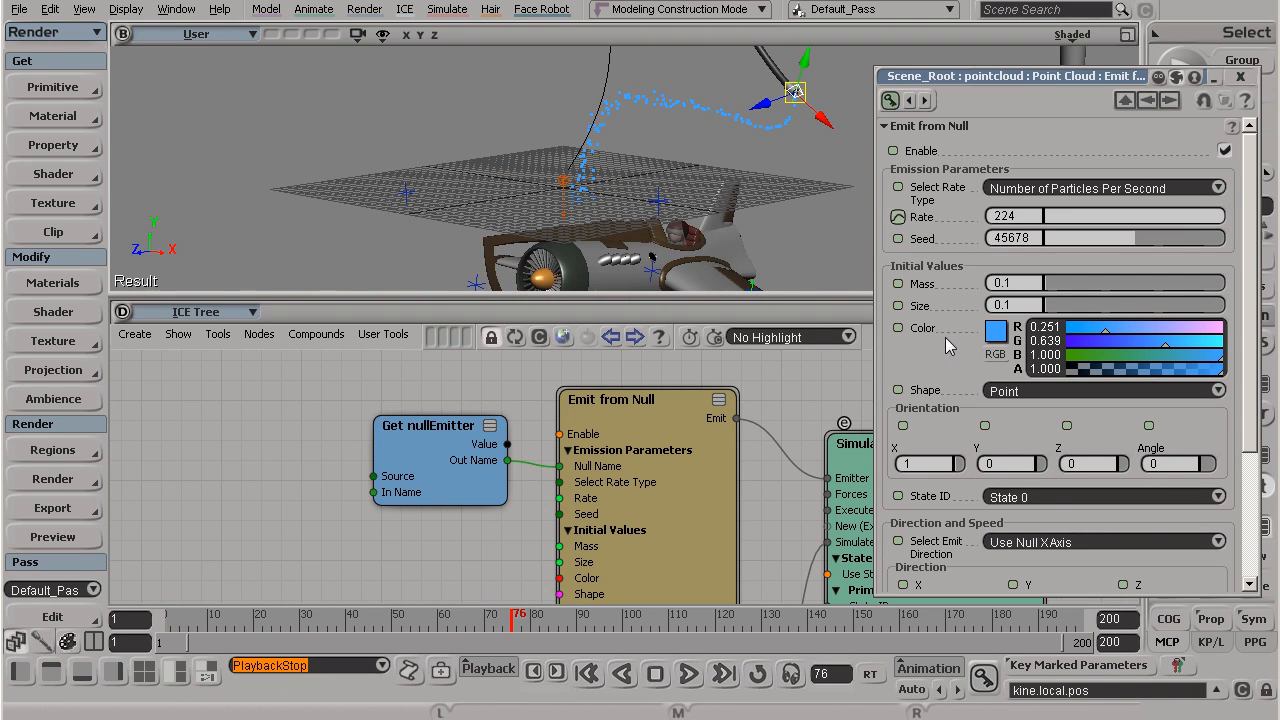
Step: Shift the Emit from Null node slightly down, set the particle Size to 1.333, and replay the simulation from the first frame
mouse_move(648, 434)
left_mouse_down()
mouse_move(664, 471)
mouse_move(642, 447)
left_mouse_up()
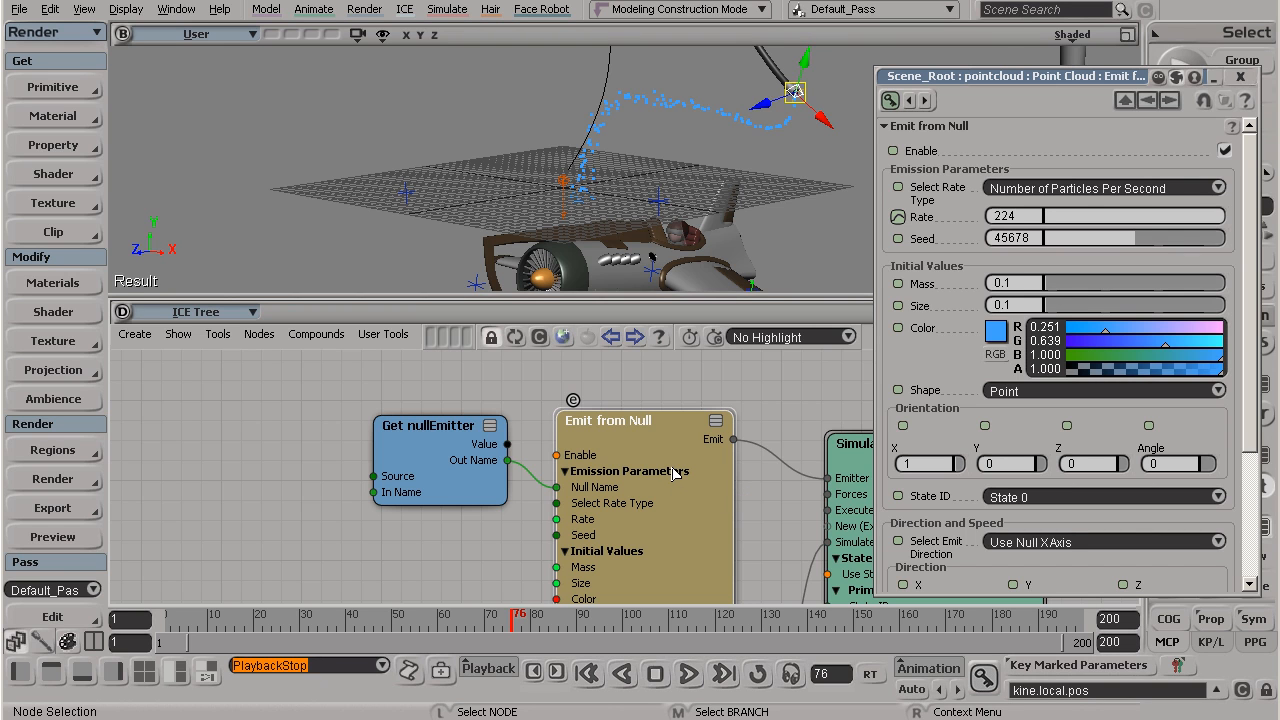
left_click(1059, 306)
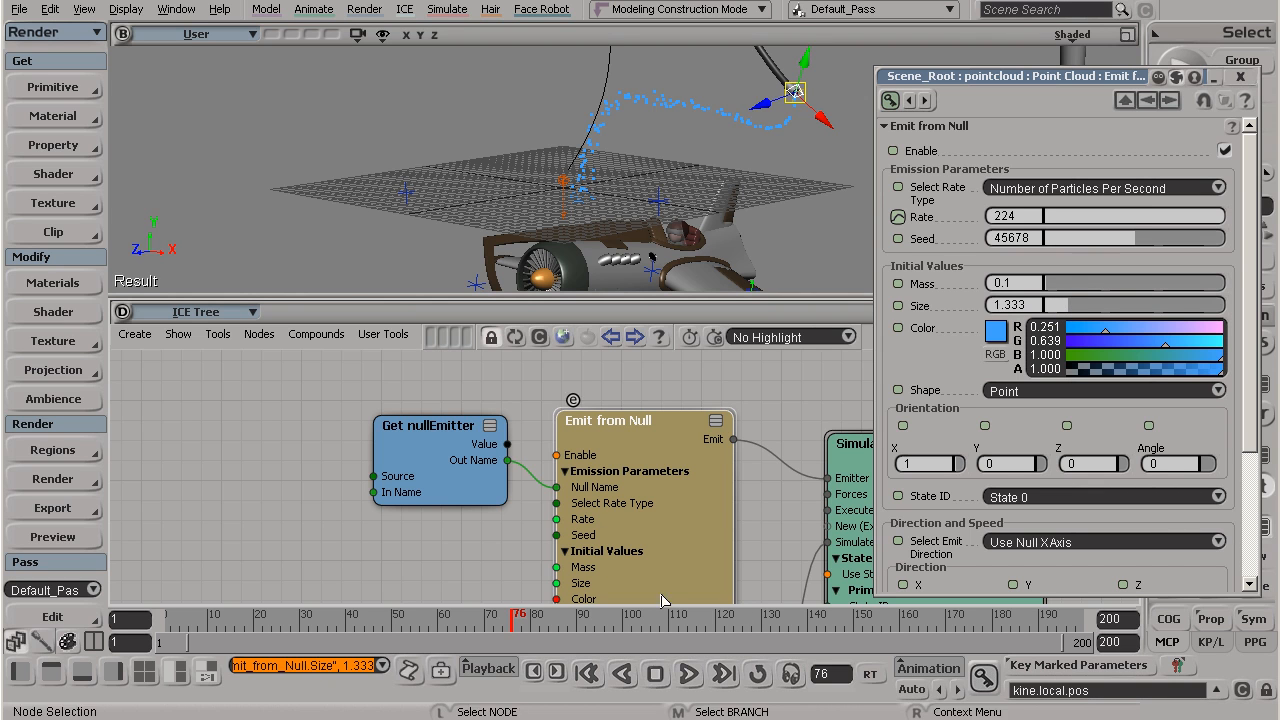
left_click(589, 674)
left_click(689, 674)
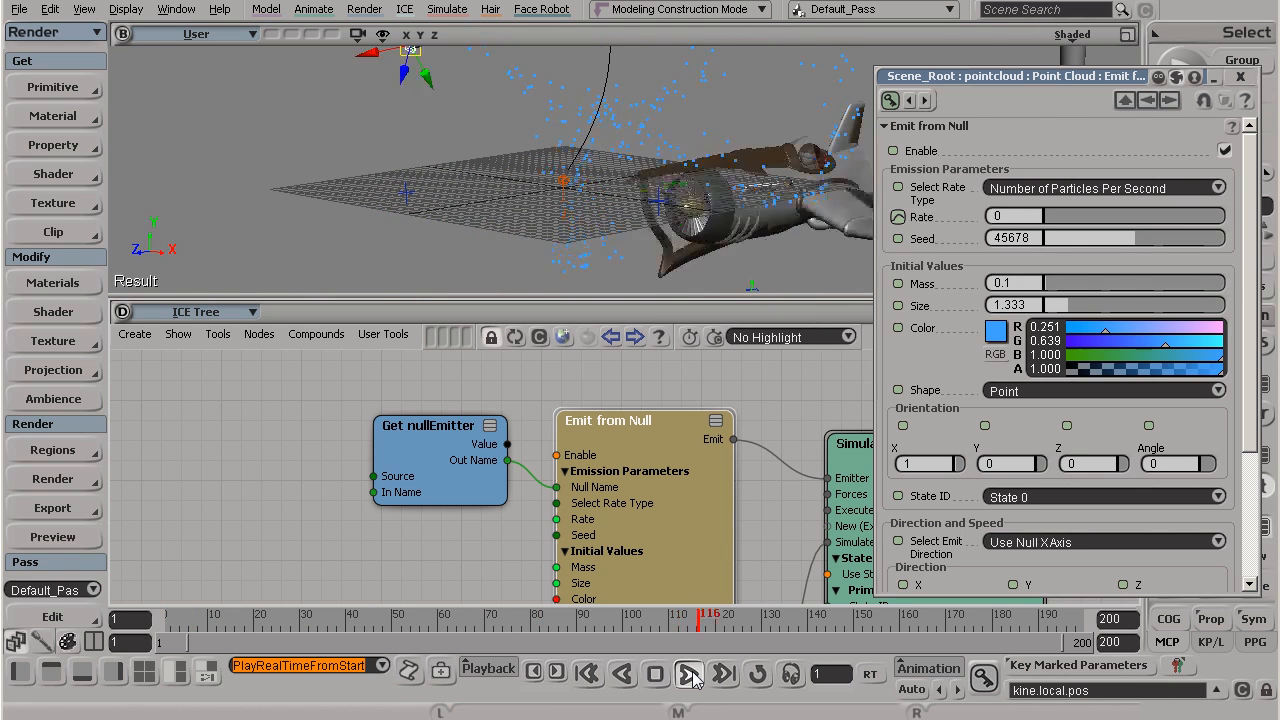
Step: Set the particle Shape to Sphere and replay the simulation from the first frame
left_click(690, 675)
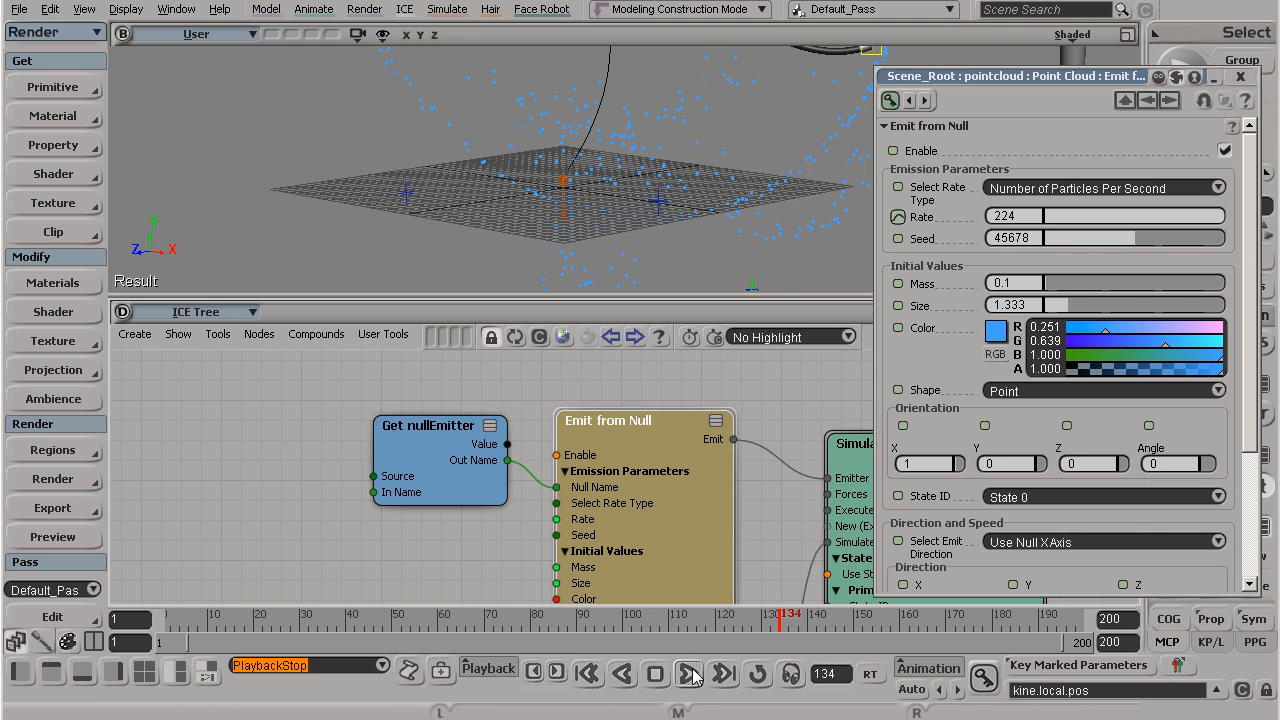
scroll(618, 202, "down", 5)
scroll(618, 202, "up", 4)
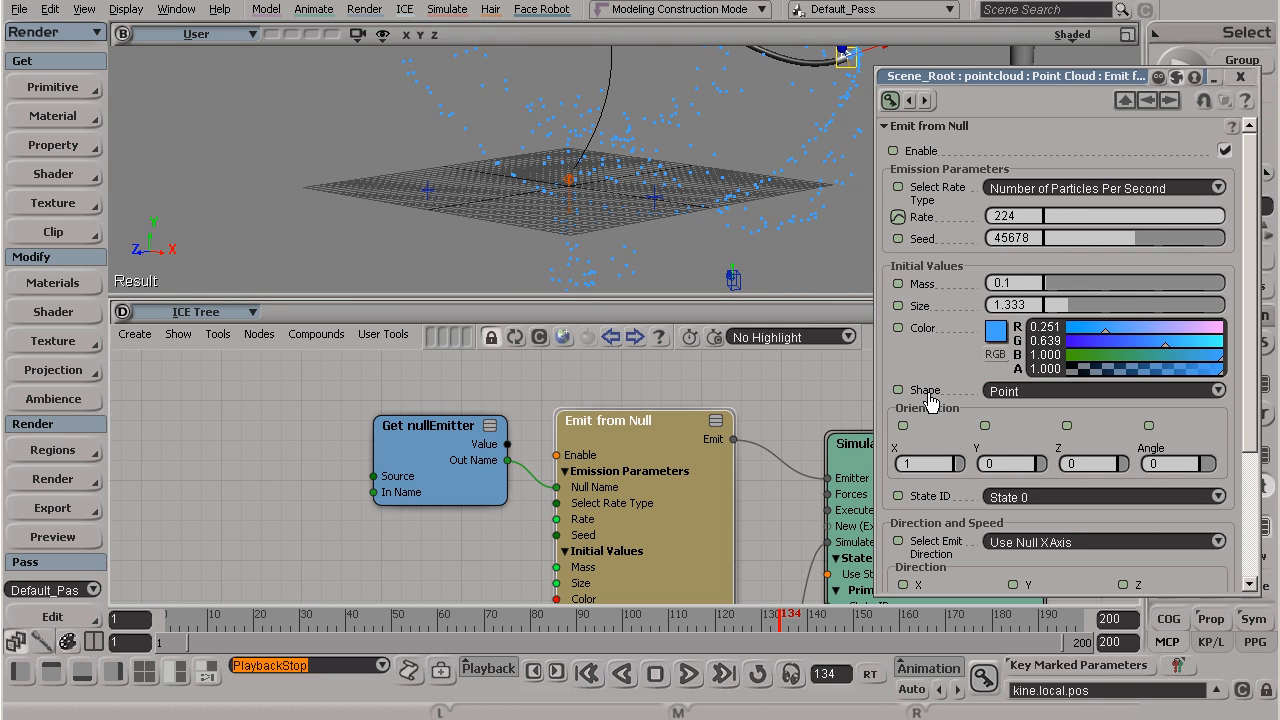
left_click(1014, 394)
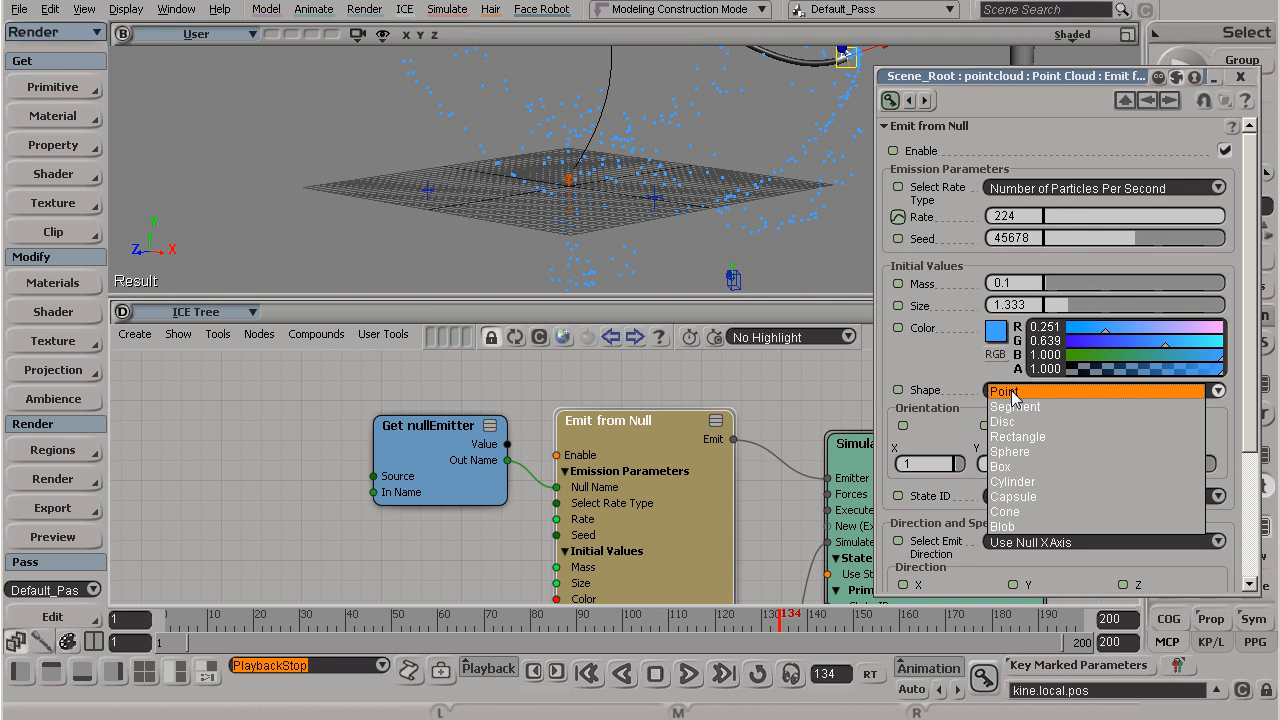
left_click(1010, 451)
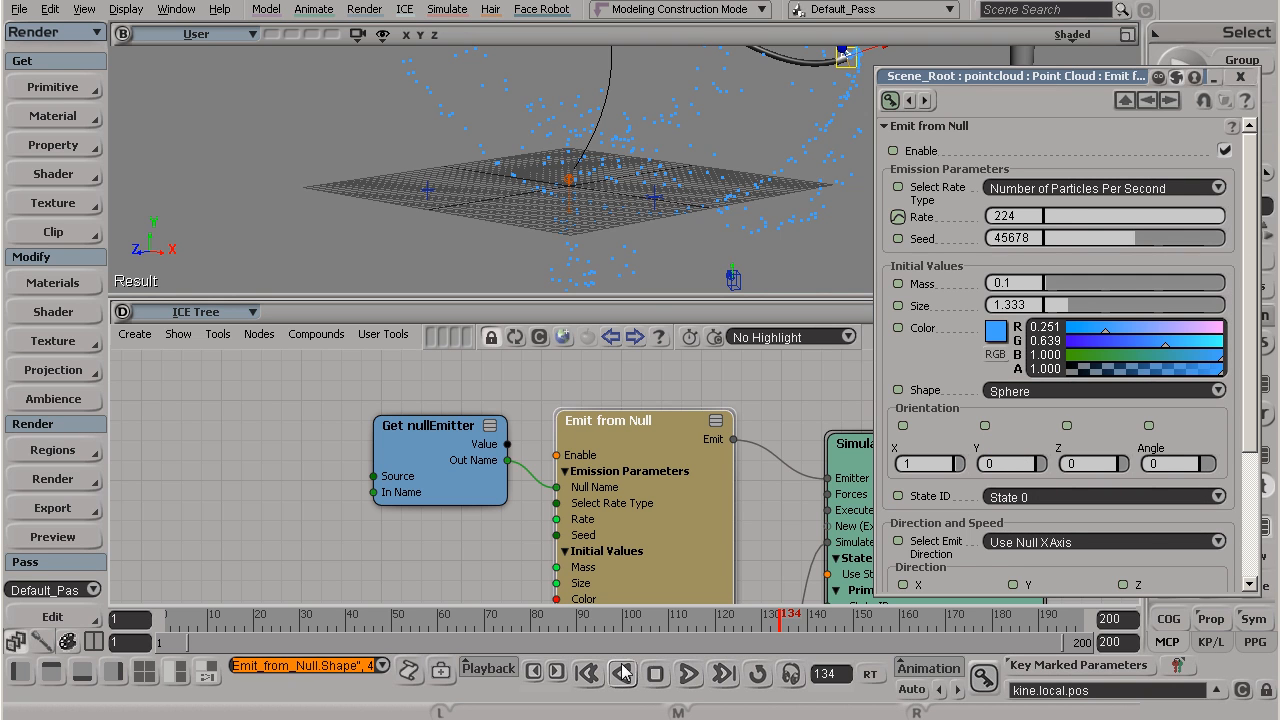
left_click(586, 673)
left_click(689, 675)
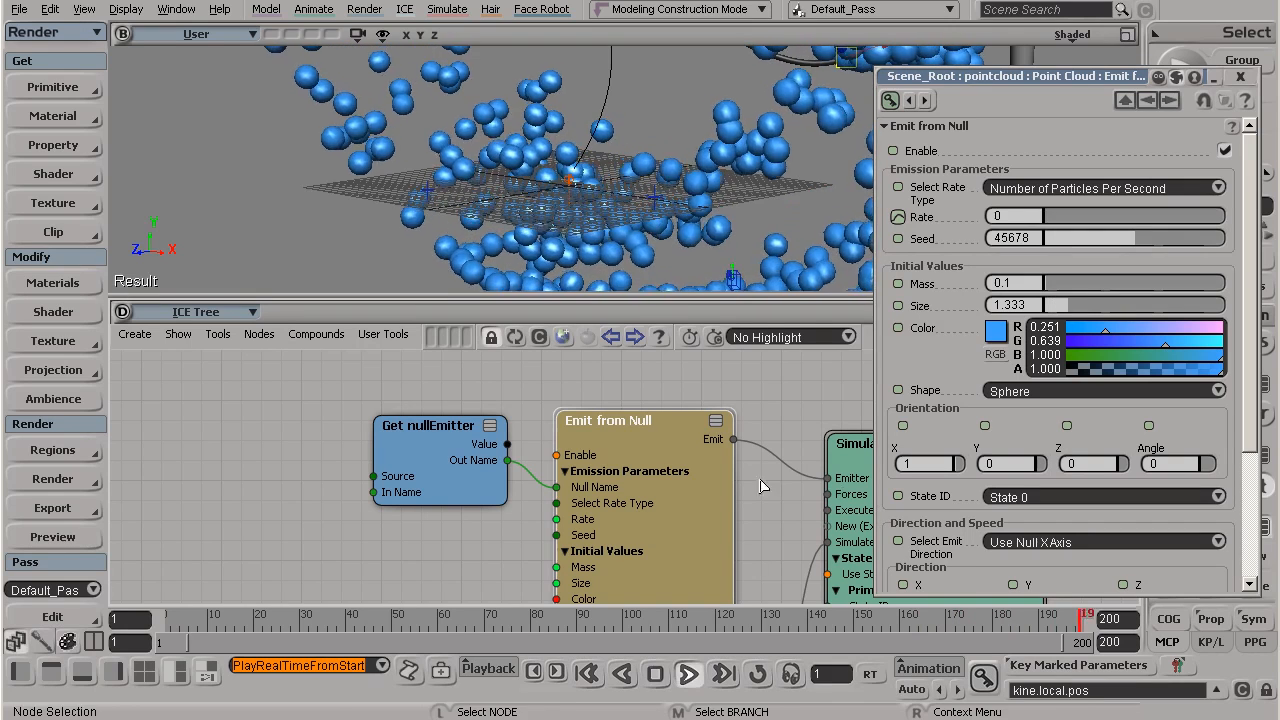
key("s")
right_click_drag(645, 178, 664, 171)
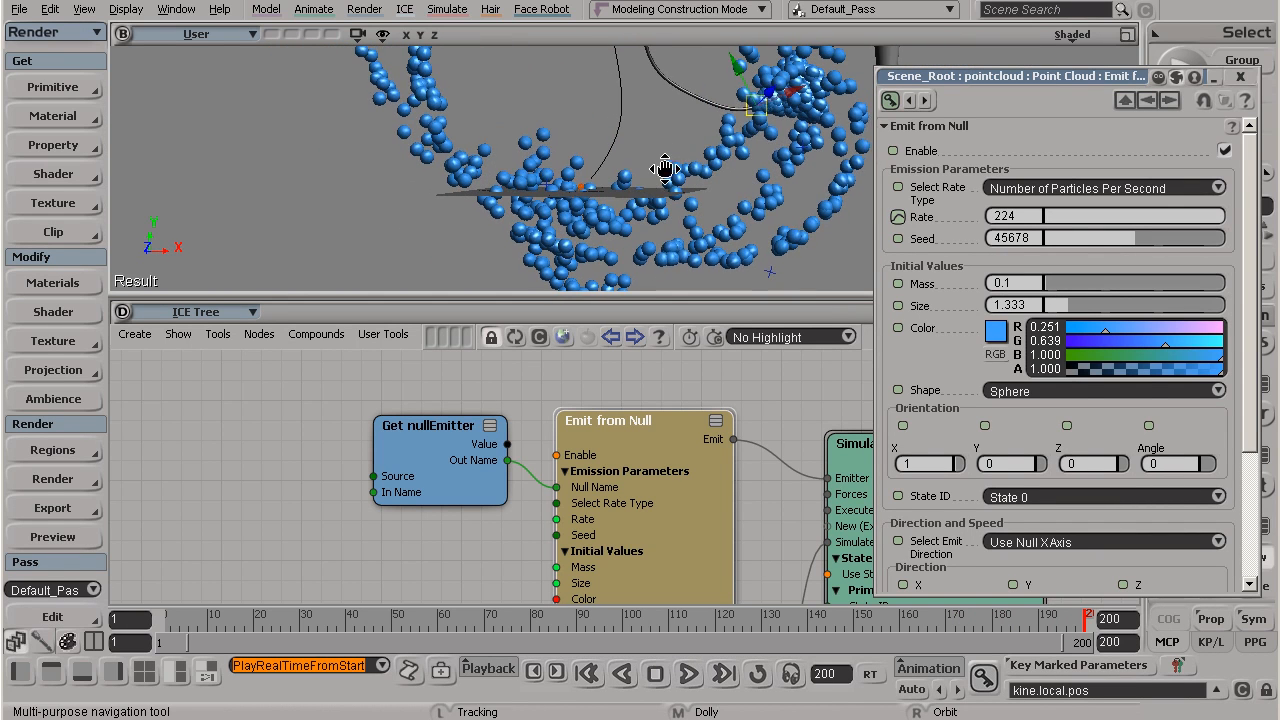
Step: Set the particle Size to 2.667 during playback and stop the simulation at frame 184
left_click(690, 672)
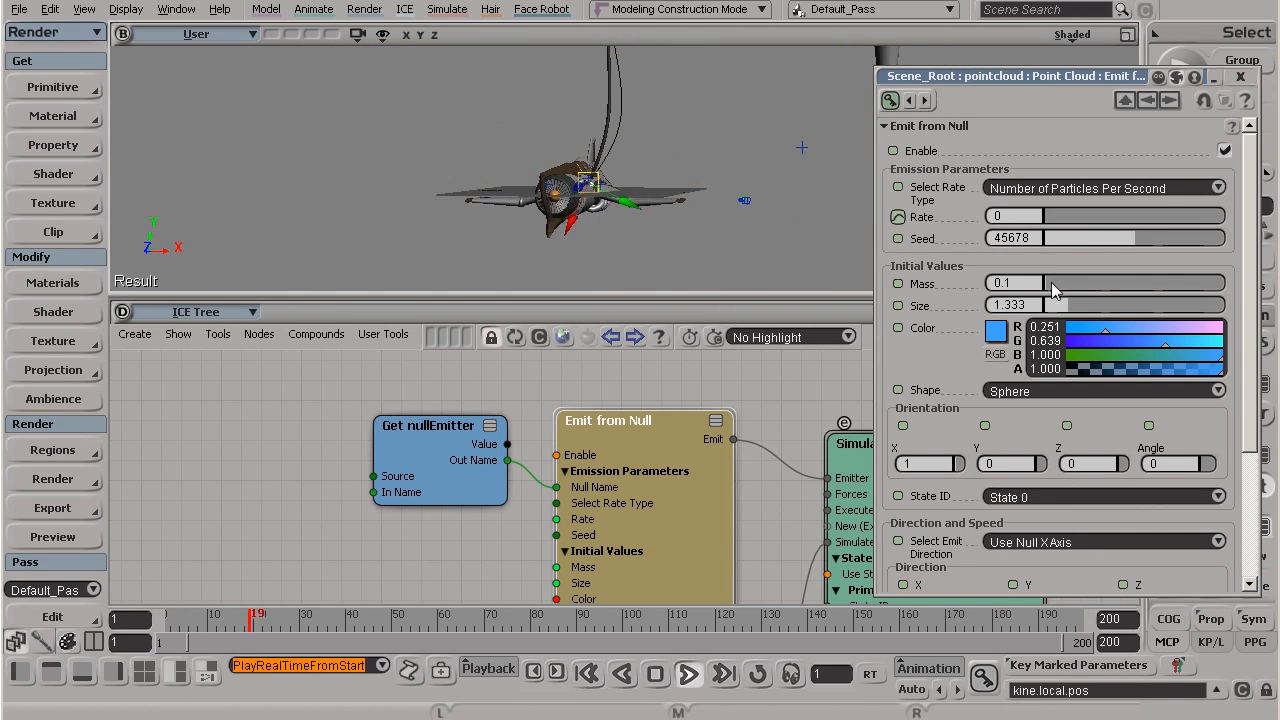
left_click_drag(1066, 306, 1094, 316)
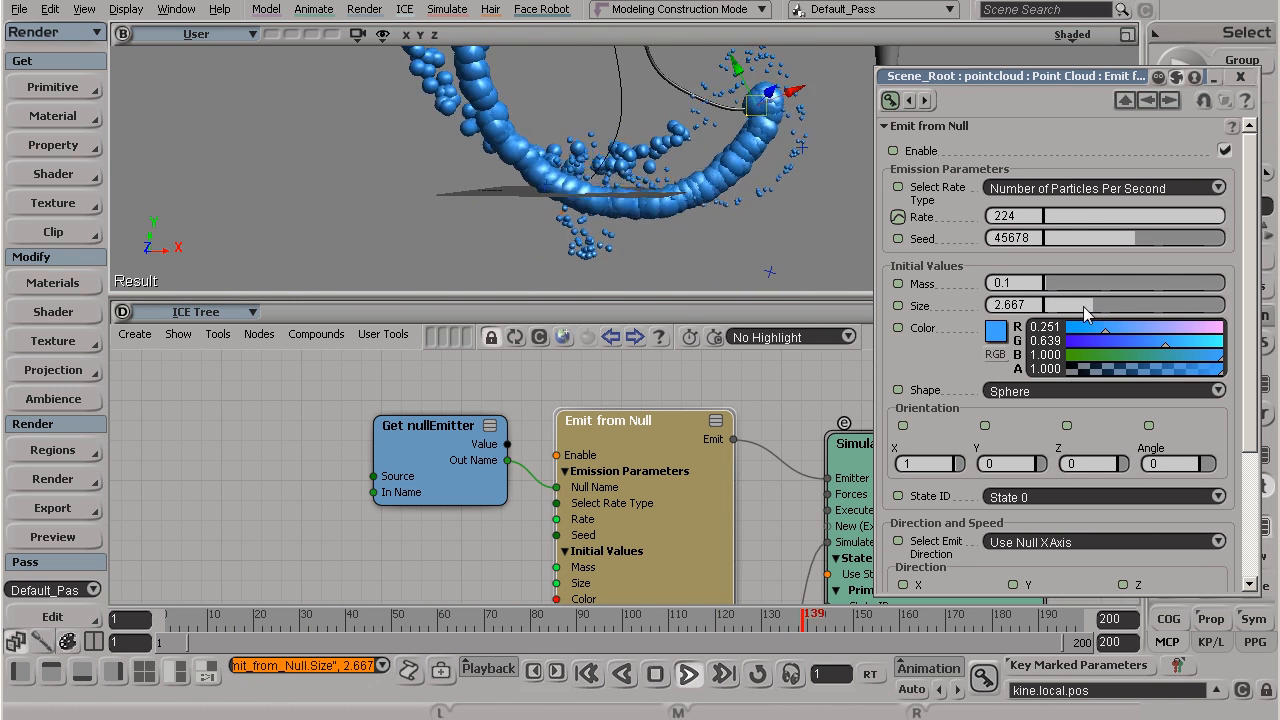
left_click(690, 673)
key("s")
right_click_drag(763, 117, 811, 120)
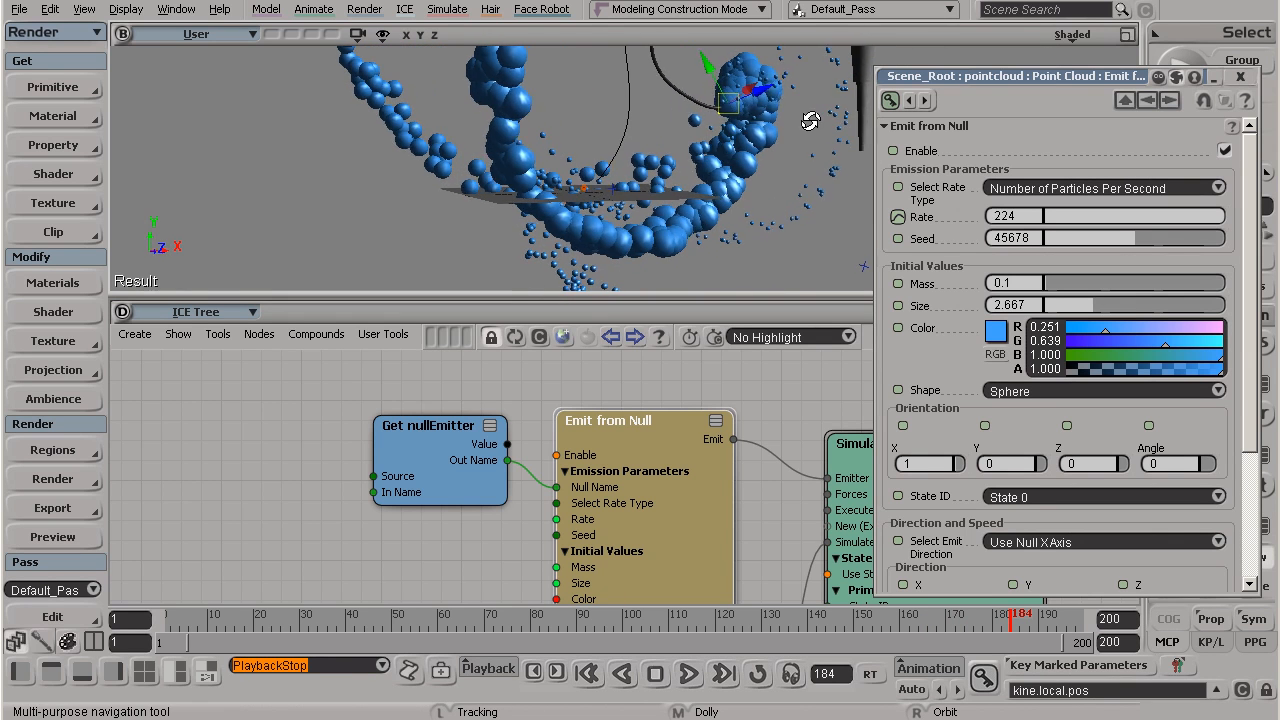
key("v")
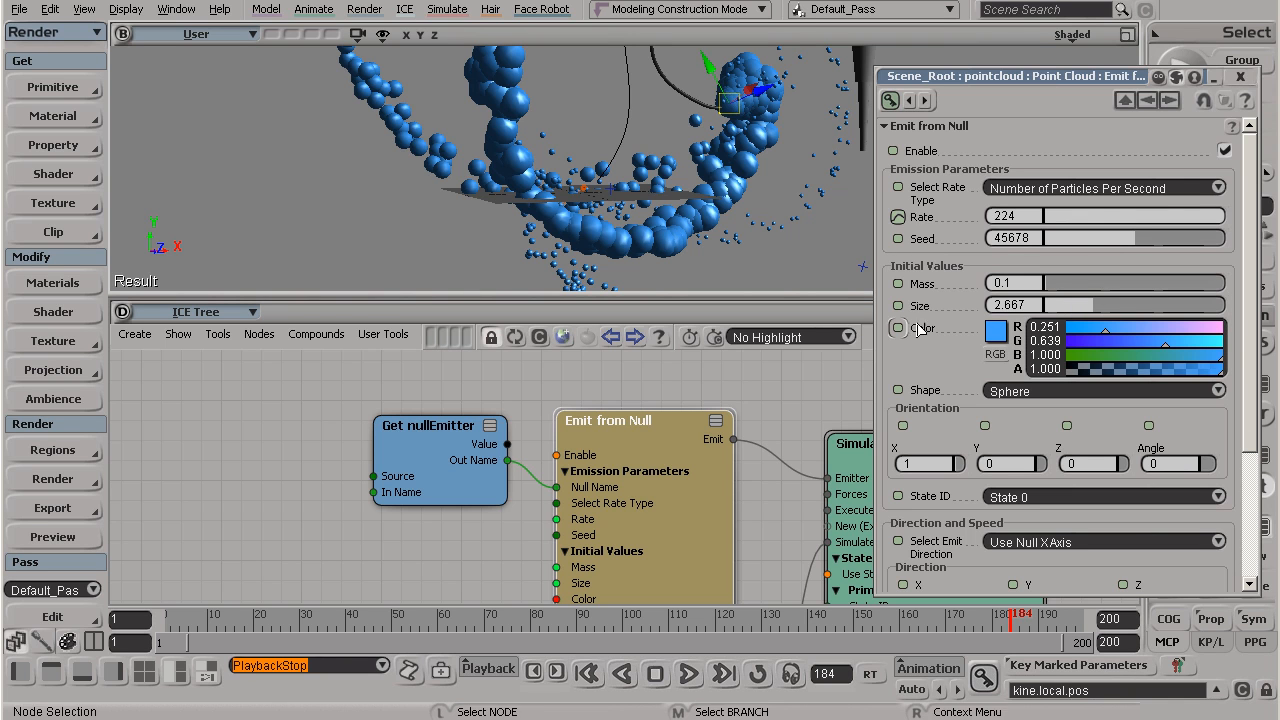
Step: Replay the simulation from frame 1 to frame 135 to check the enlarged spheres
left_click(587, 673)
left_click(690, 675)
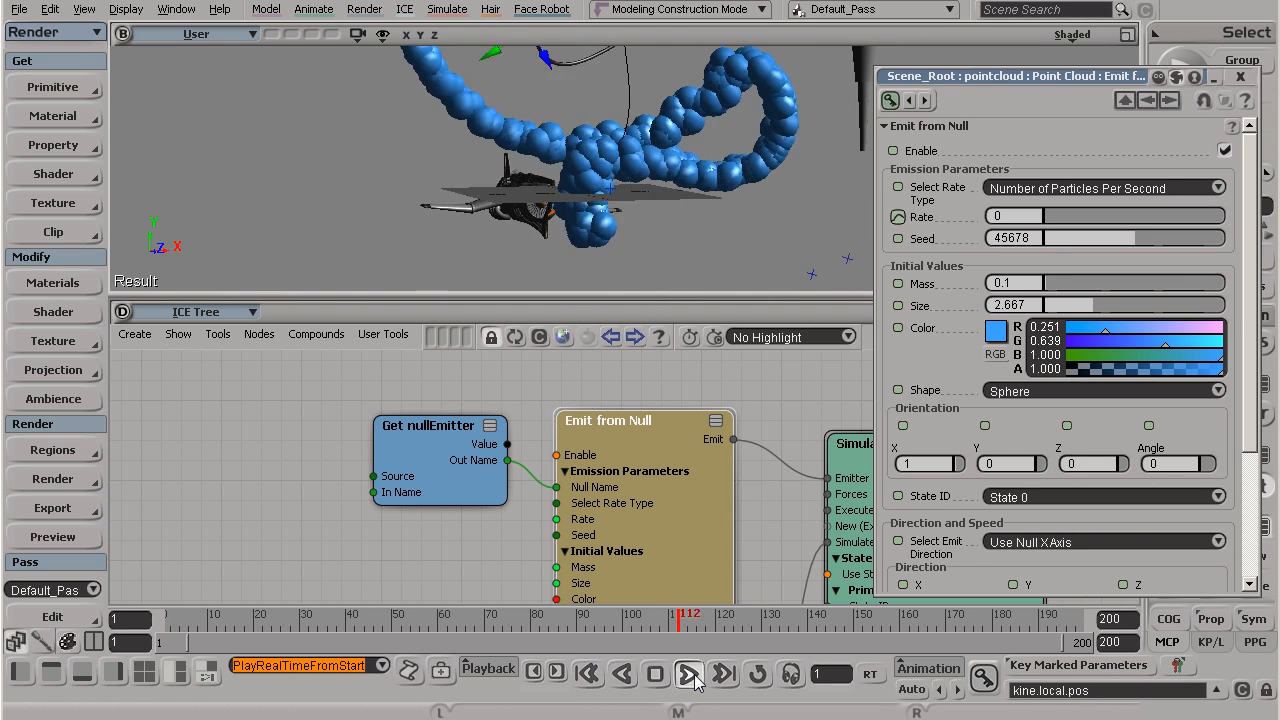
left_click(690, 675)
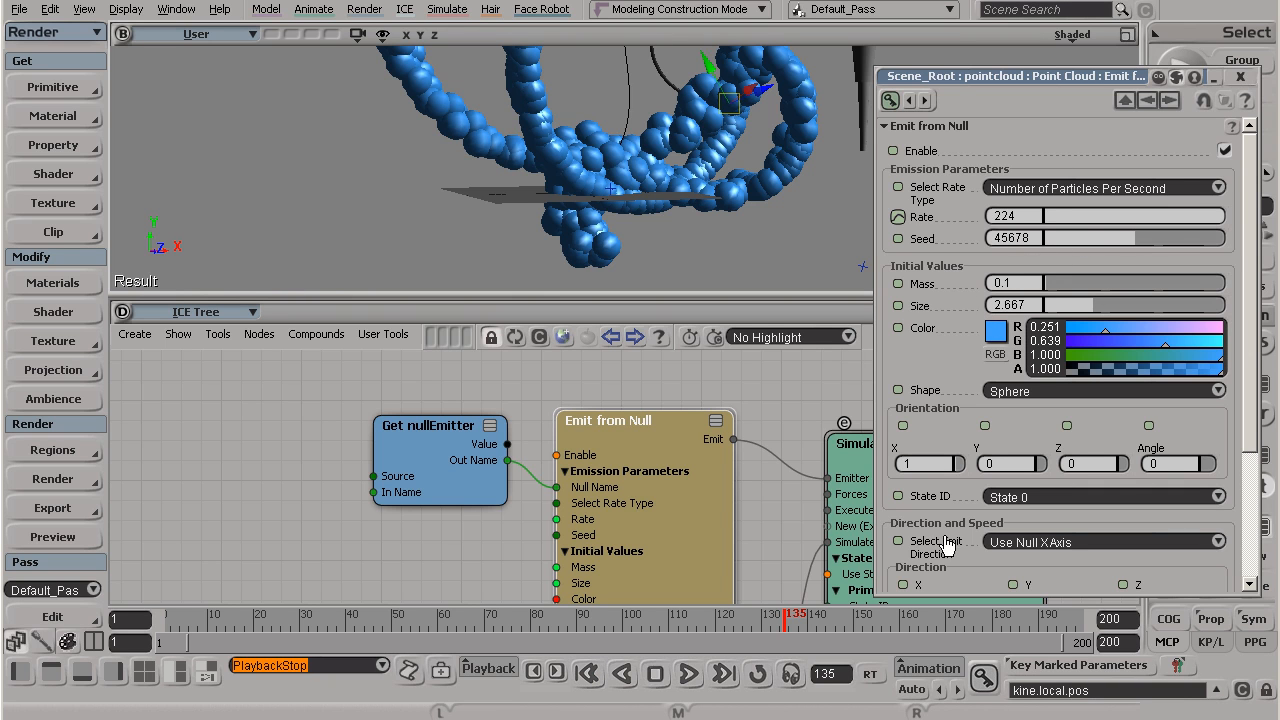
Step: Show the Direction and Speed parameters and replay the simulation from the first frame, stopping at frame 95
left_click_drag(1250, 288, 1243, 432)
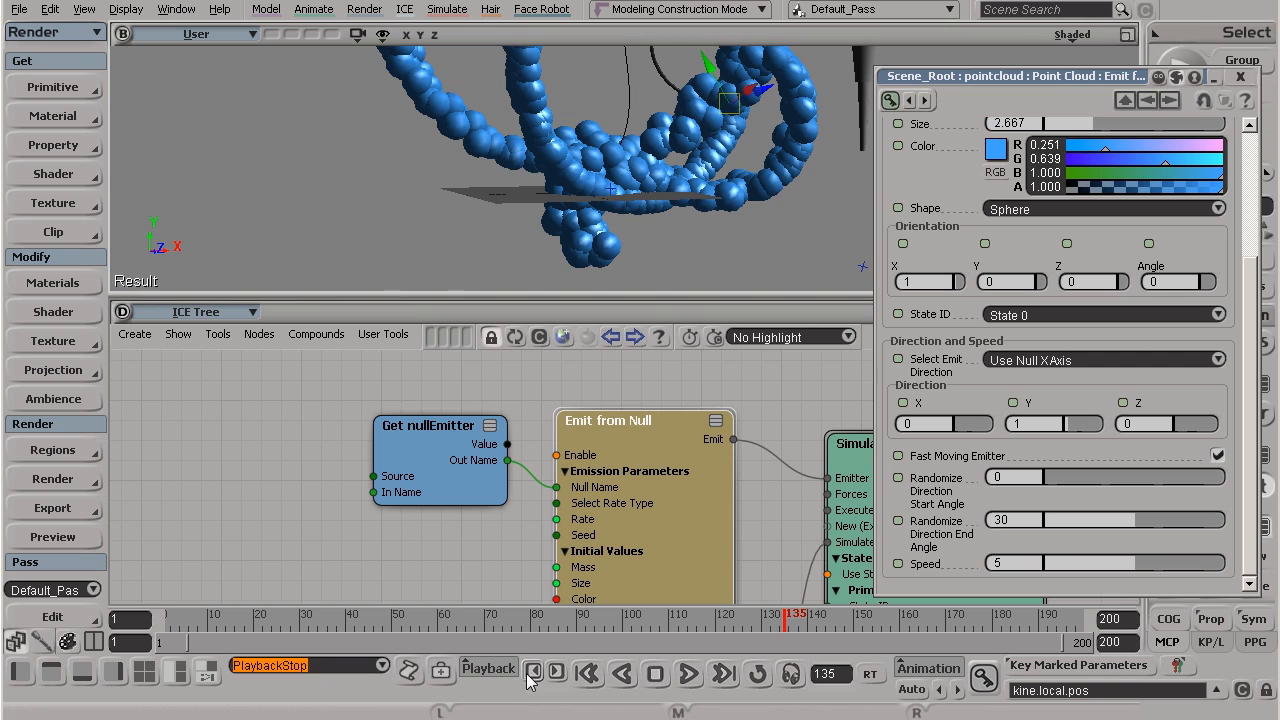
left_click(588, 674)
left_click(597, 679)
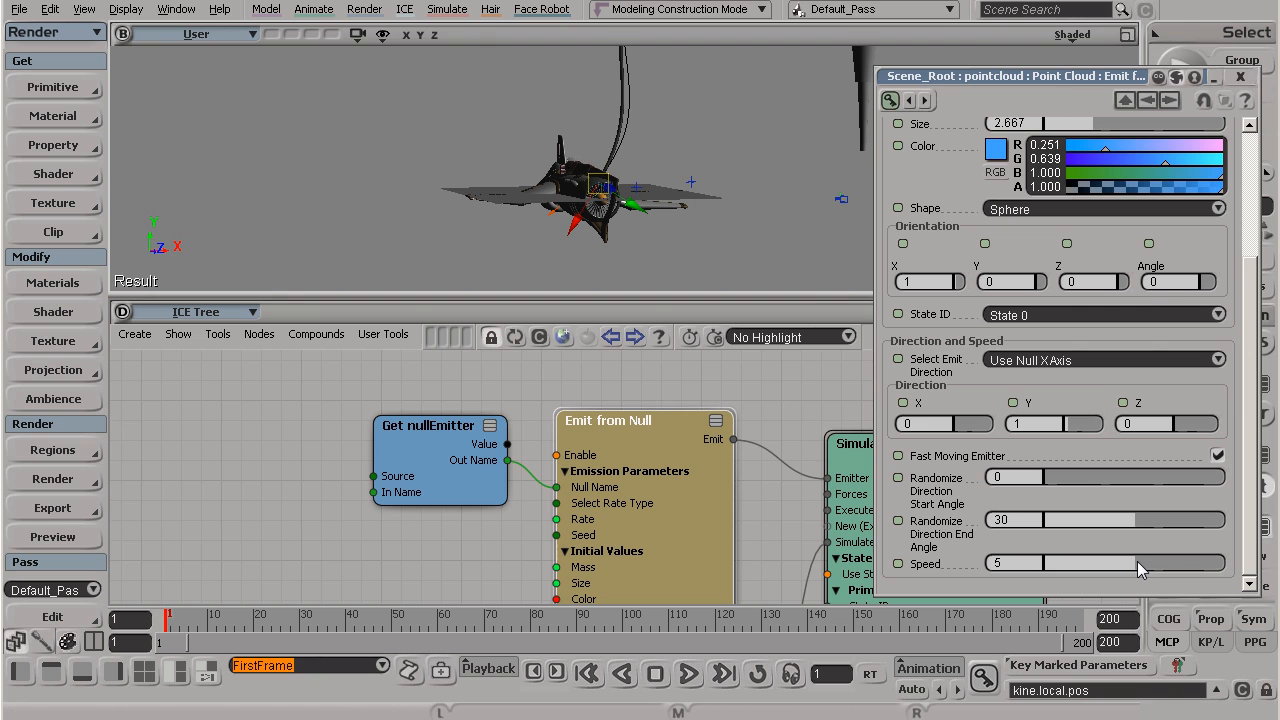
left_click(689, 674)
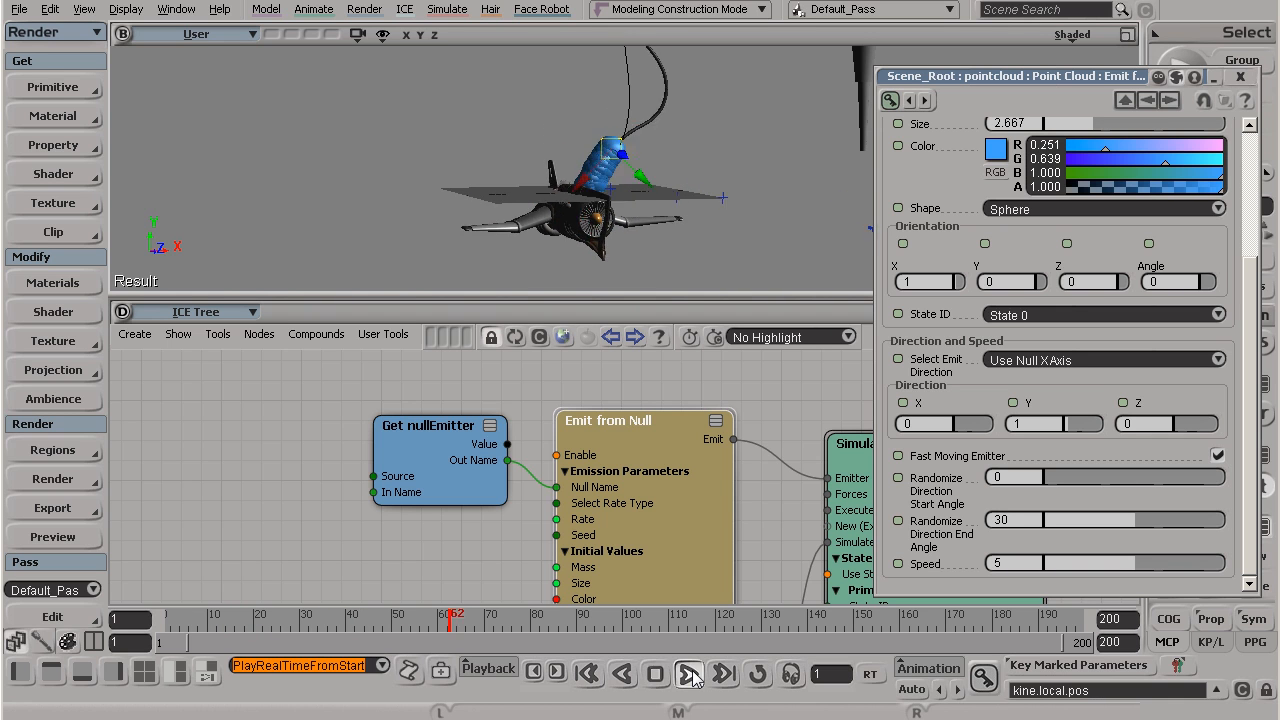
left_click(689, 674)
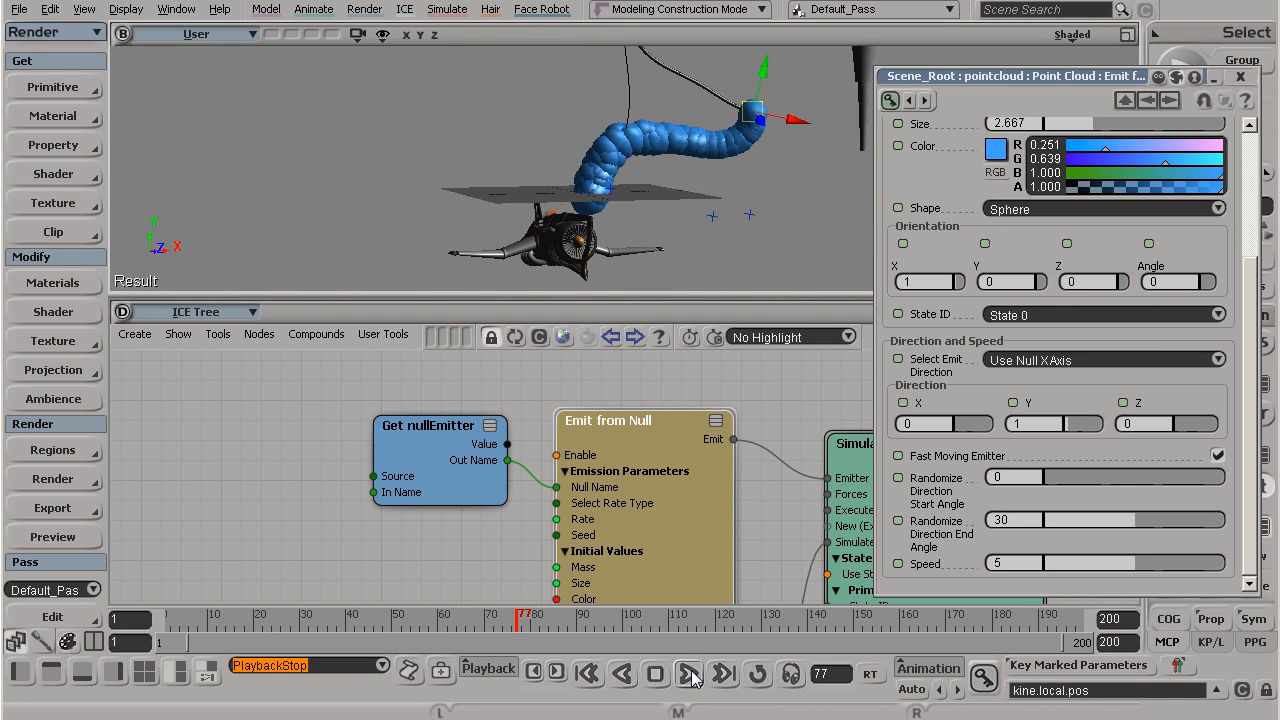
left_click(692, 672)
left_click(692, 671)
left_click(692, 670)
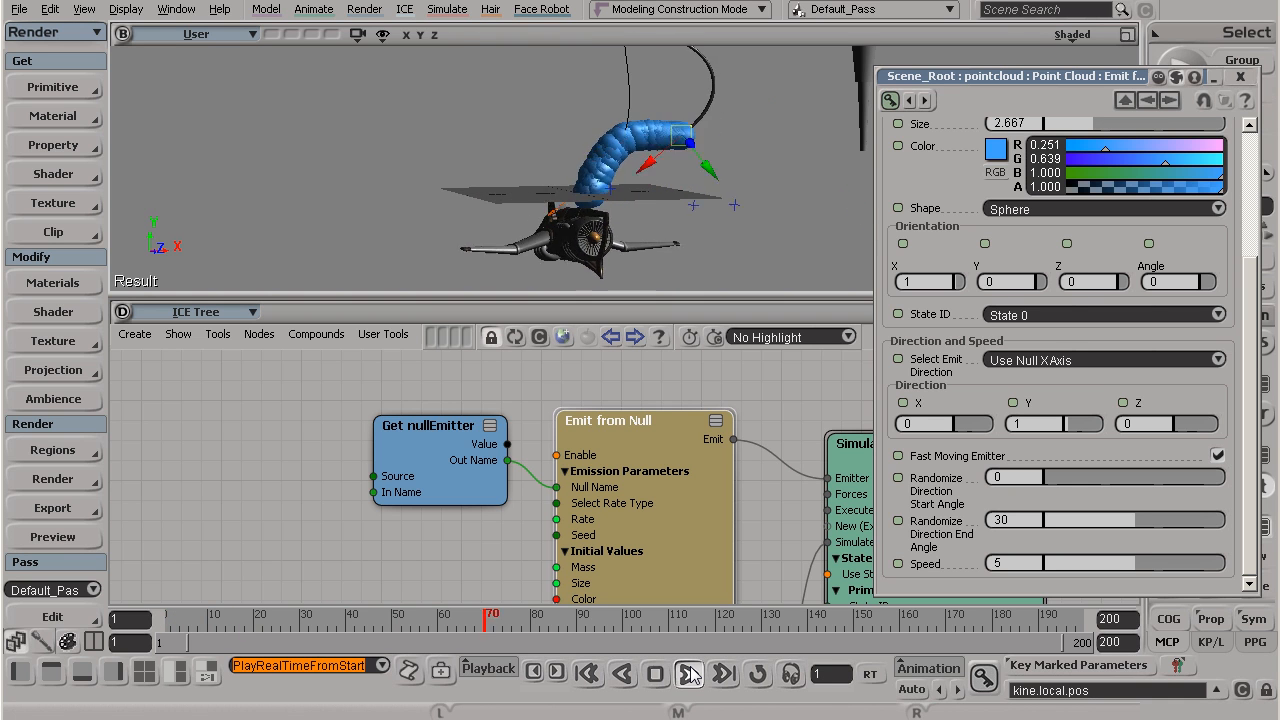
left_click(689, 674)
Step: Examine how the blue spheres leave the hose nozzle at frame 95, both up close and from farther away
key("s")
right_click_drag(507, 136, 491, 80)
left_click_drag(491, 80, 491, 340)
middle_click_drag(472, 209, 461, 202)
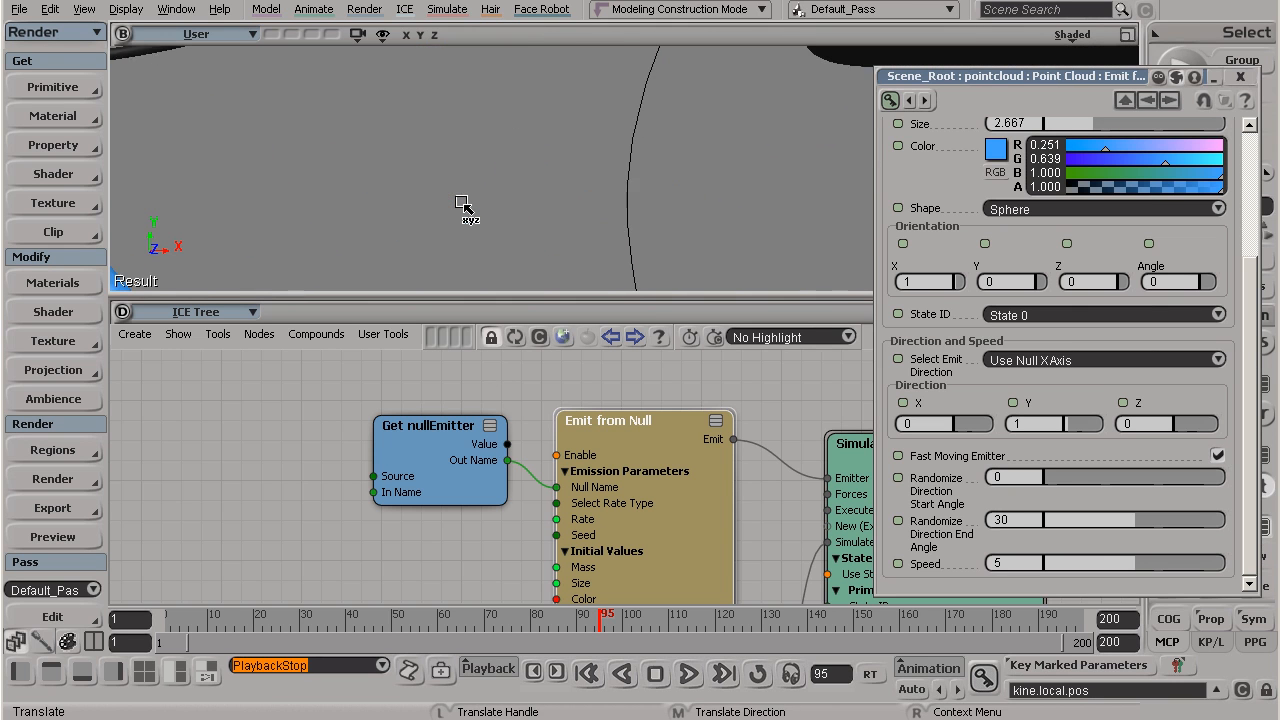
scroll(461, 202, "down", 2)
key("s")
right_click_drag(311, 203, 294, 214)
left_click_drag(294, 214, 457, 103)
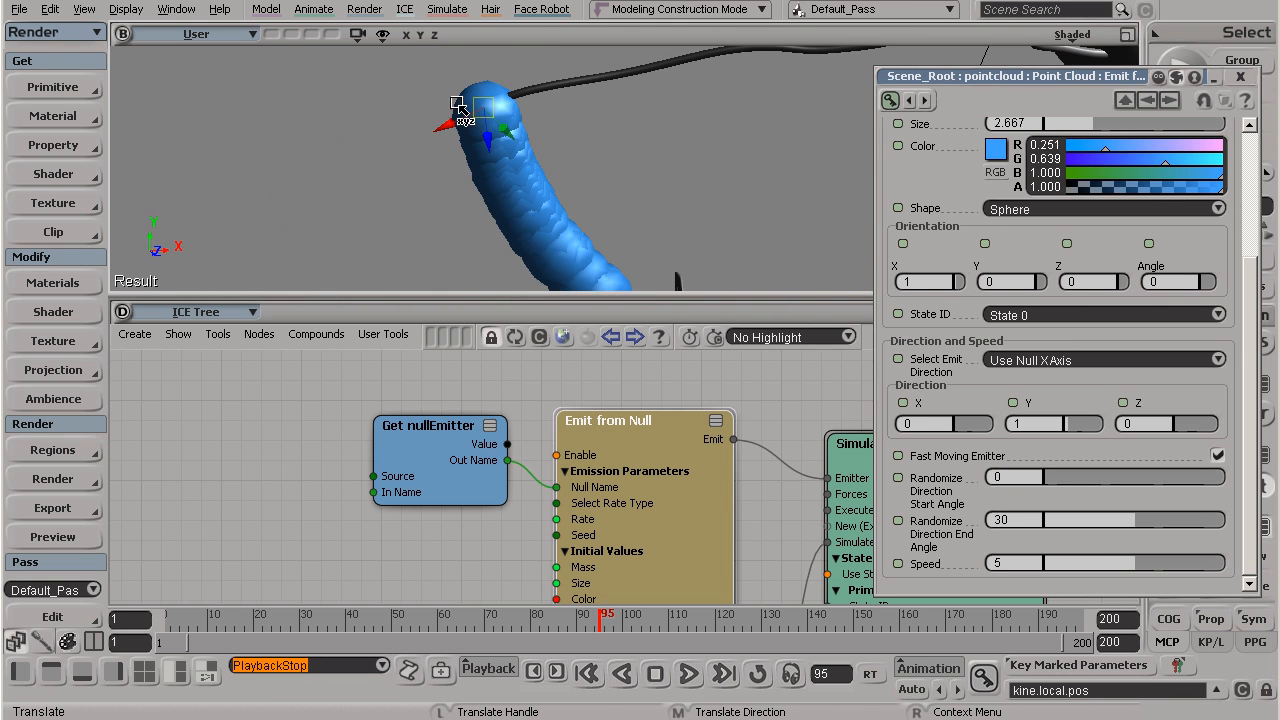
key("s")
right_click_drag(497, 204, 477, 117)
scroll(475, 214, "down", 3)
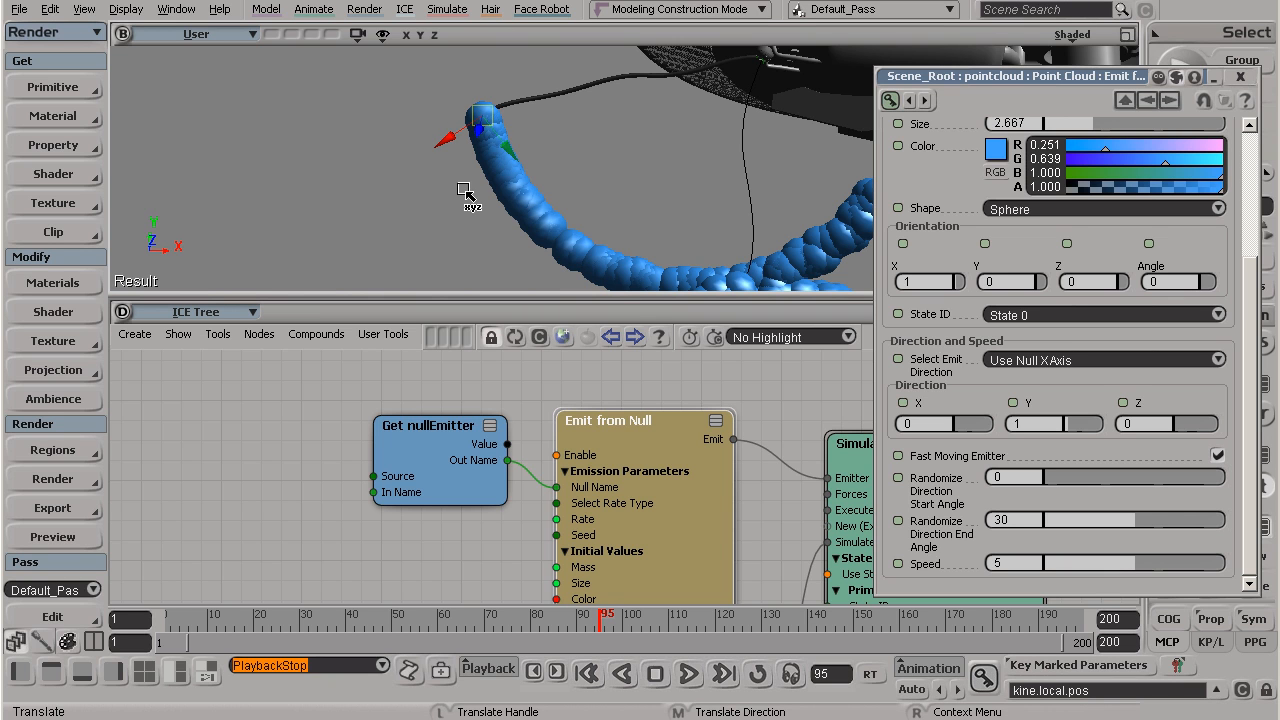
Step: Set the emission Speed to 30 and replay the simulation from the first frame
left_click_drag(1155, 573, 1240, 575)
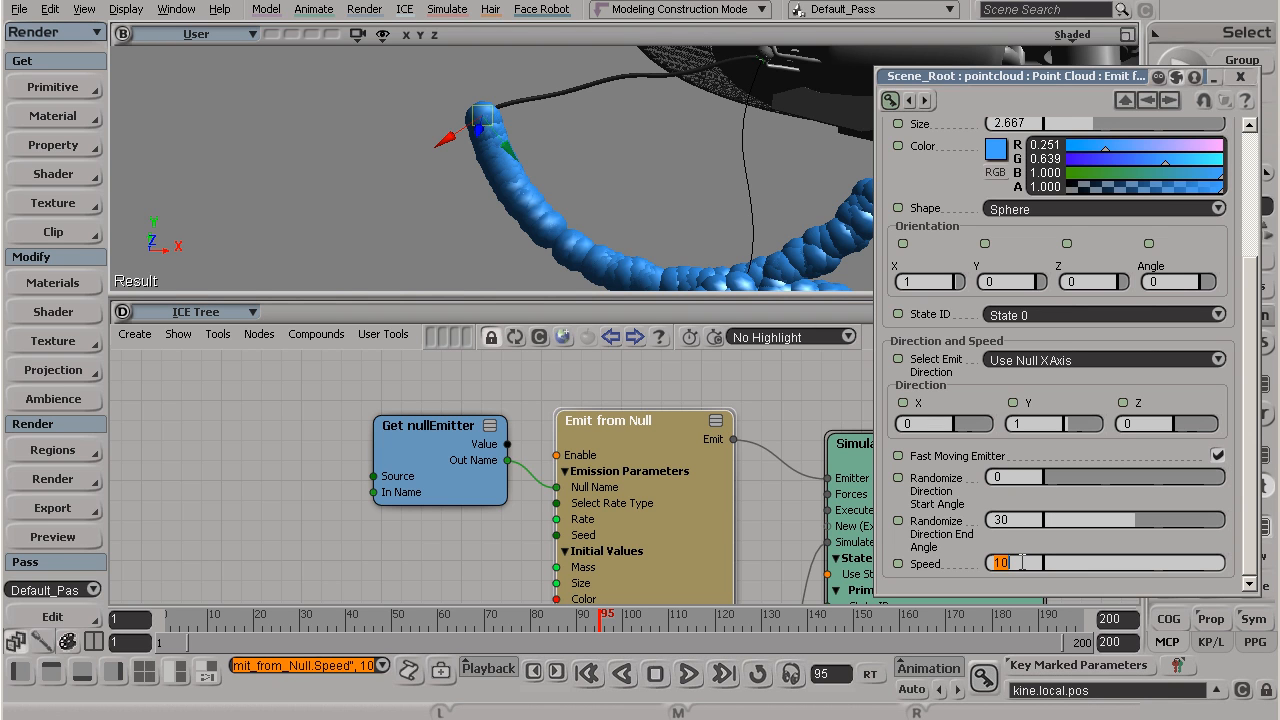
left_click(586, 674)
left_click(689, 674)
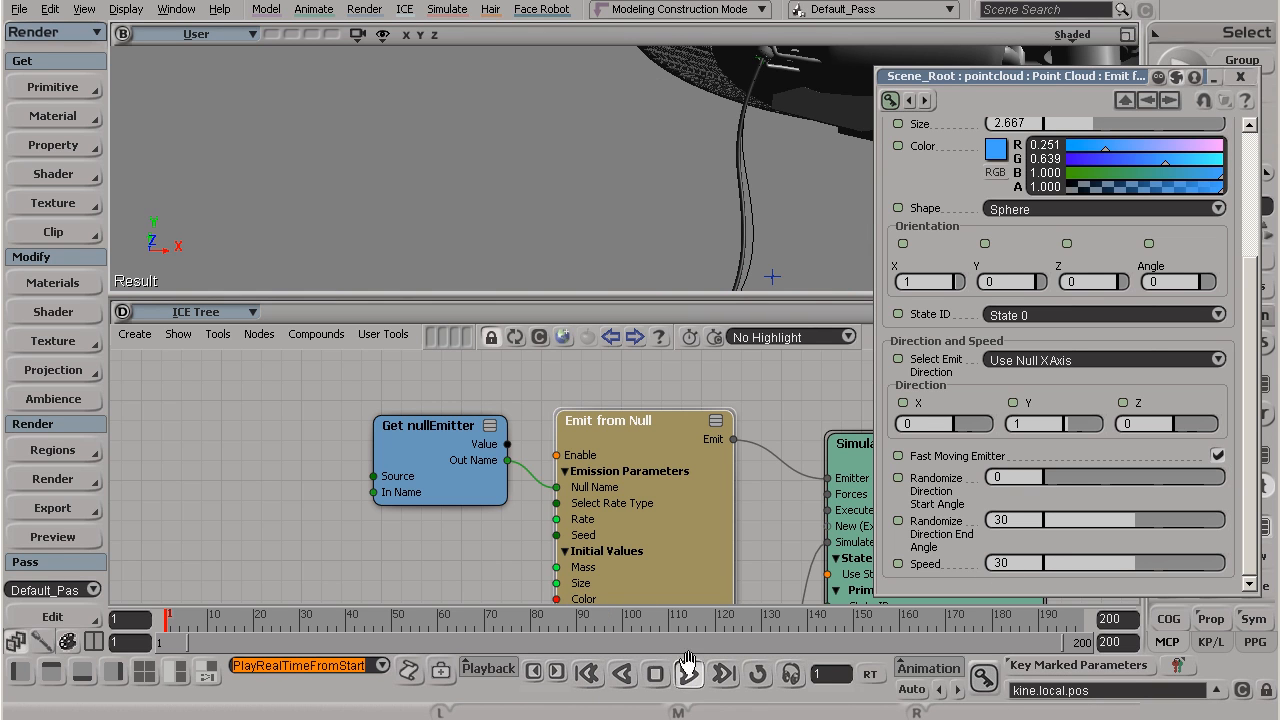
key("s")
left_click_drag(810, 216, 750, 107)
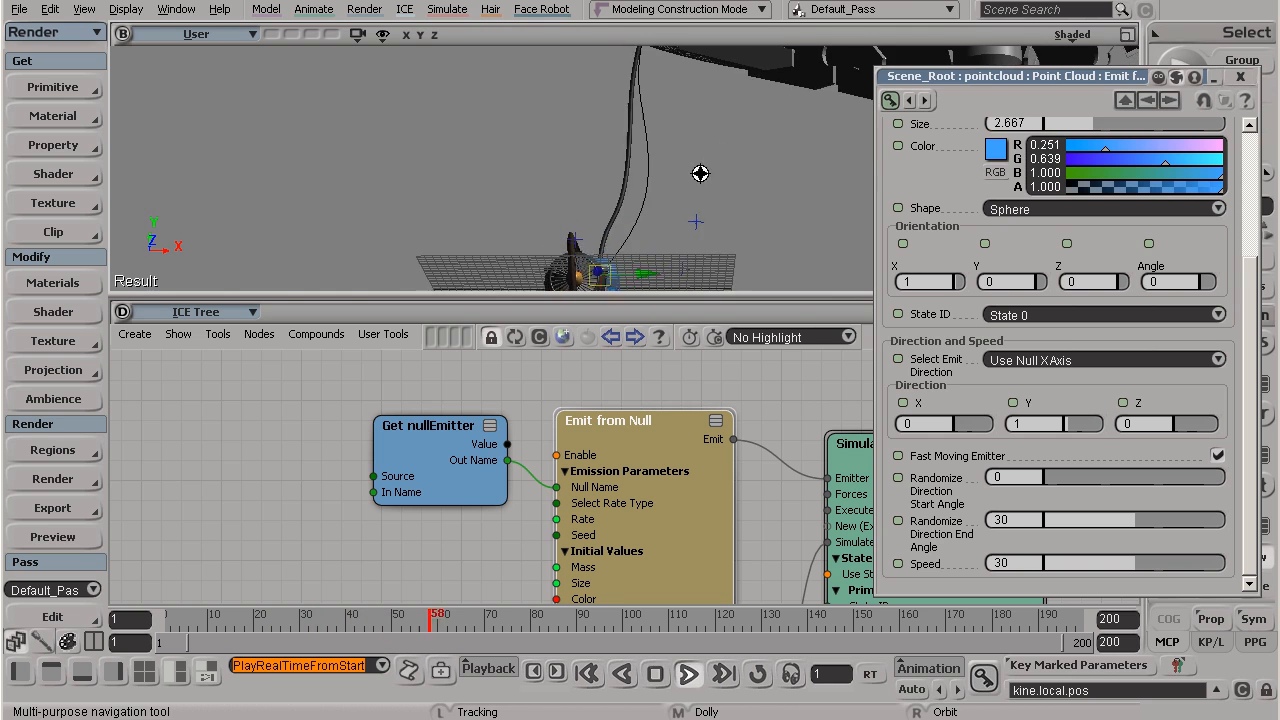
key("v")
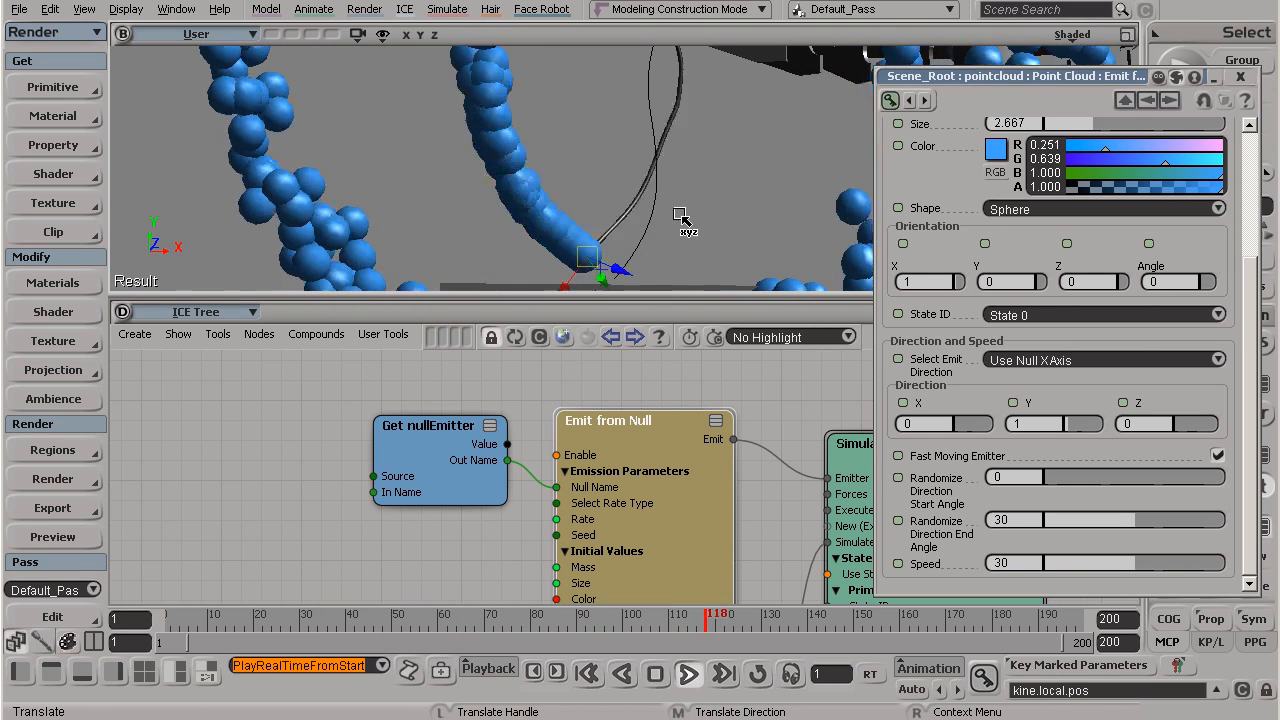
key("s")
right_click_drag(685, 218, 660, 252)
Step: Replay the simulation from frame 1 to frame 78 with the hose and ground grid in view
left_click(587, 673)
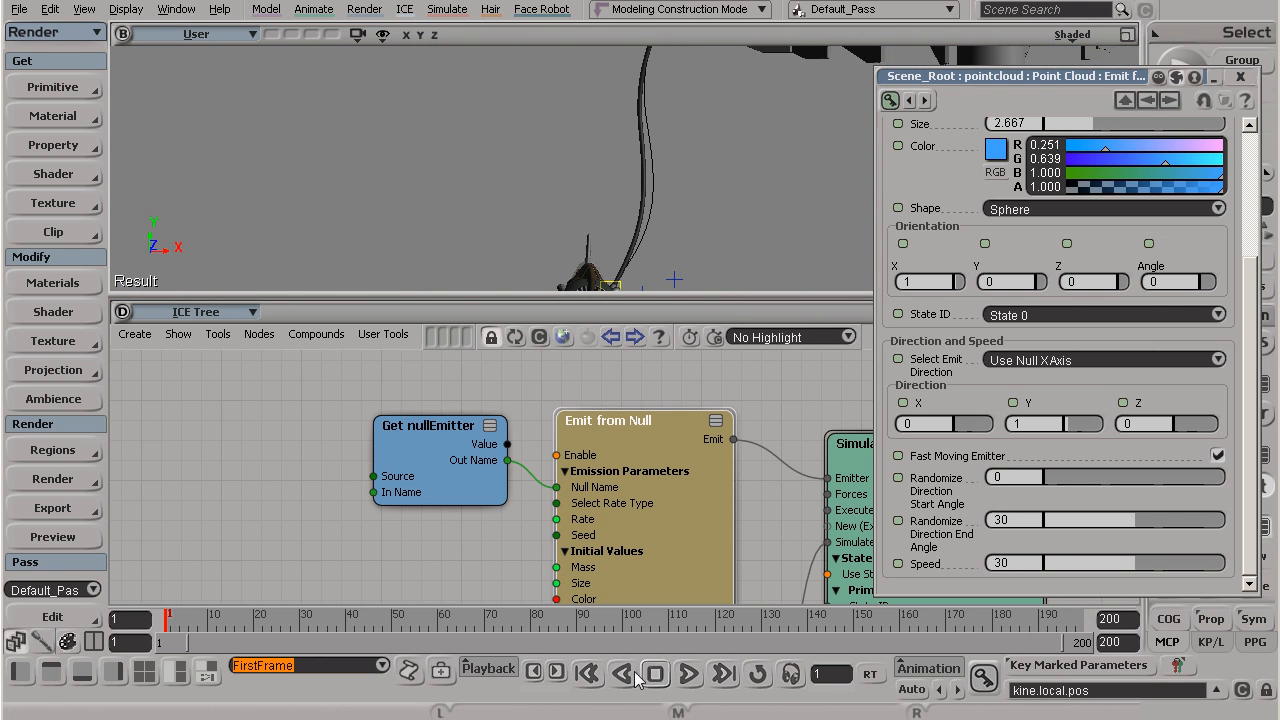
left_click(689, 674)
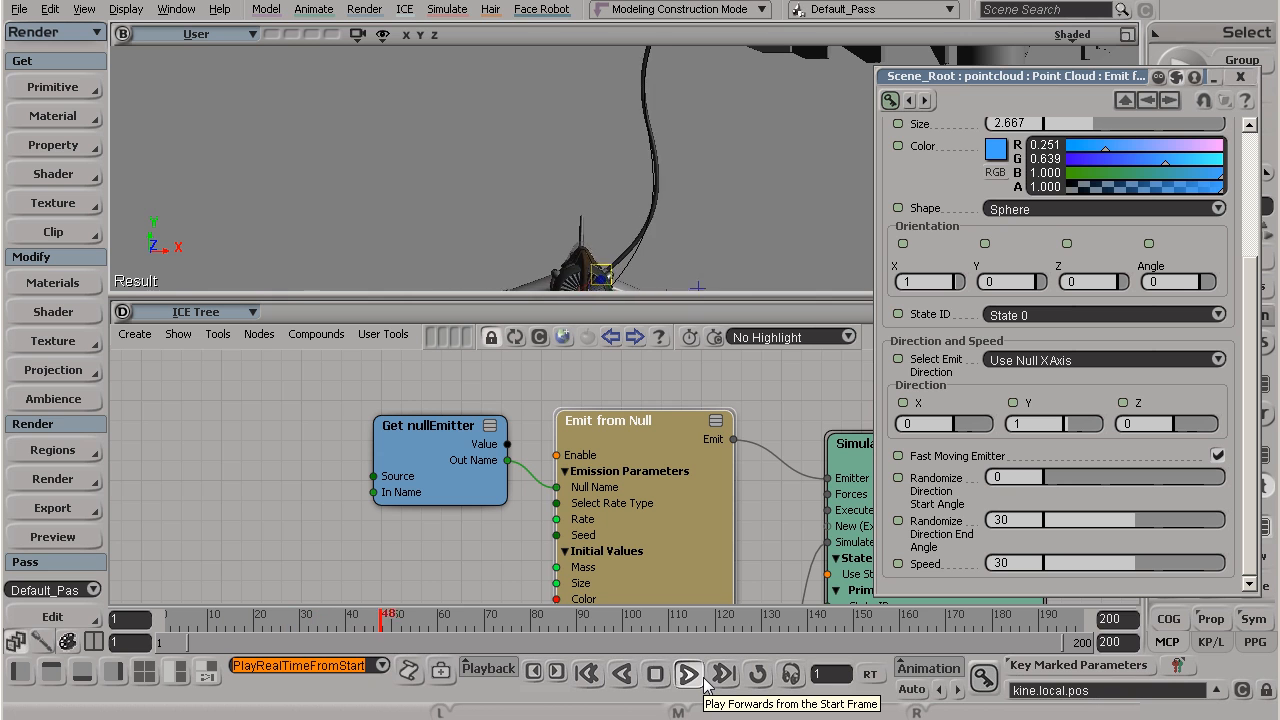
left_click(689, 674)
key("s")
right_click_drag(729, 243, 701, 262)
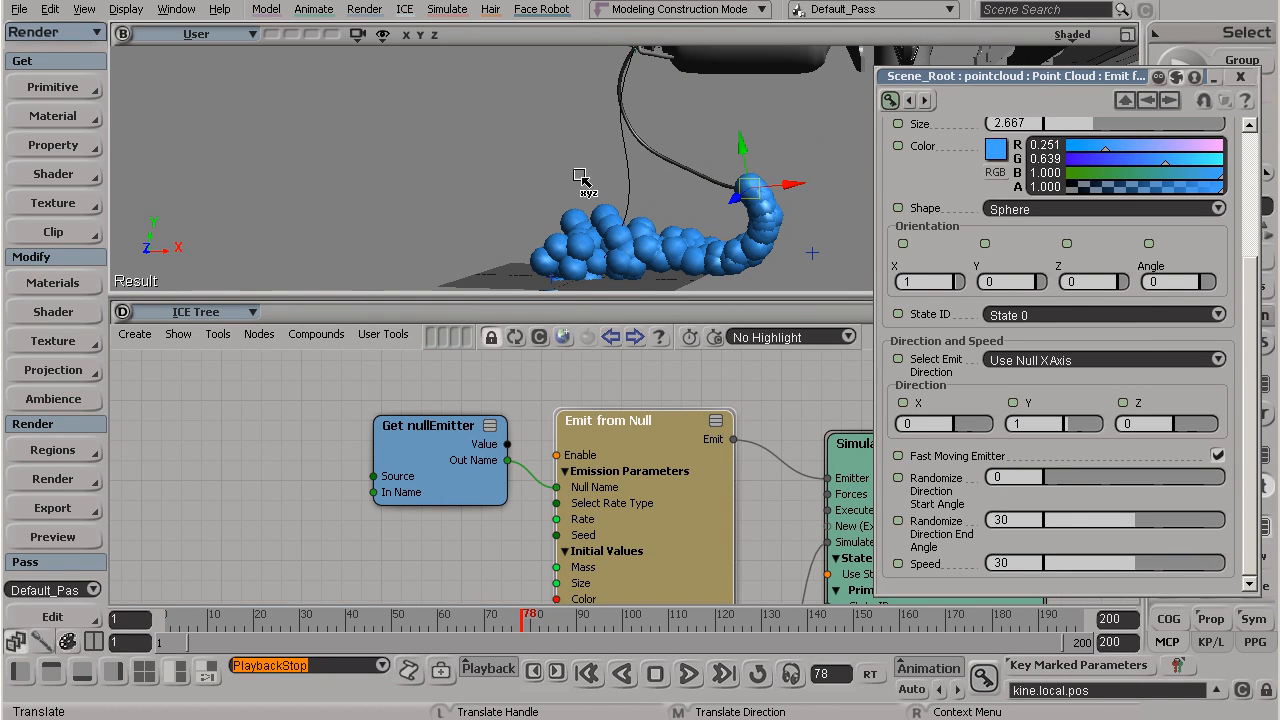
Step: Review all Emit from Null parameters, from the emission Rate down to the Speed
key("alt")
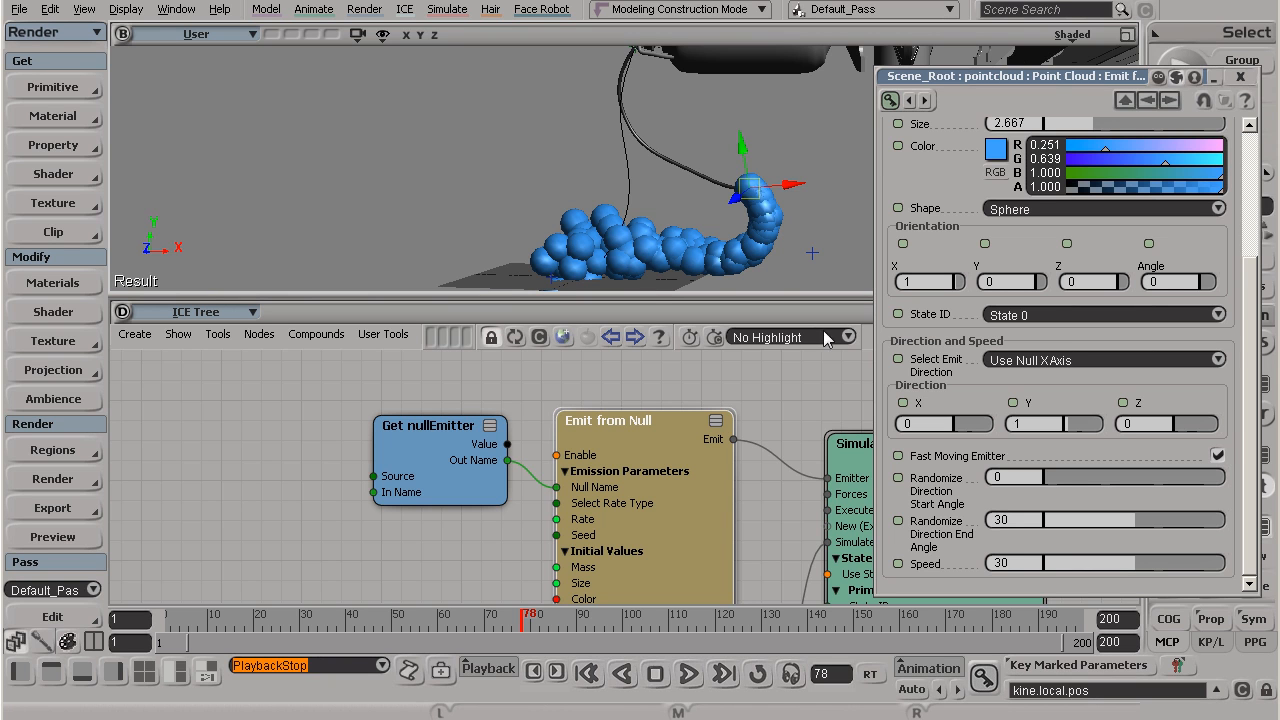
scroll(1250, 403, "up", 5)
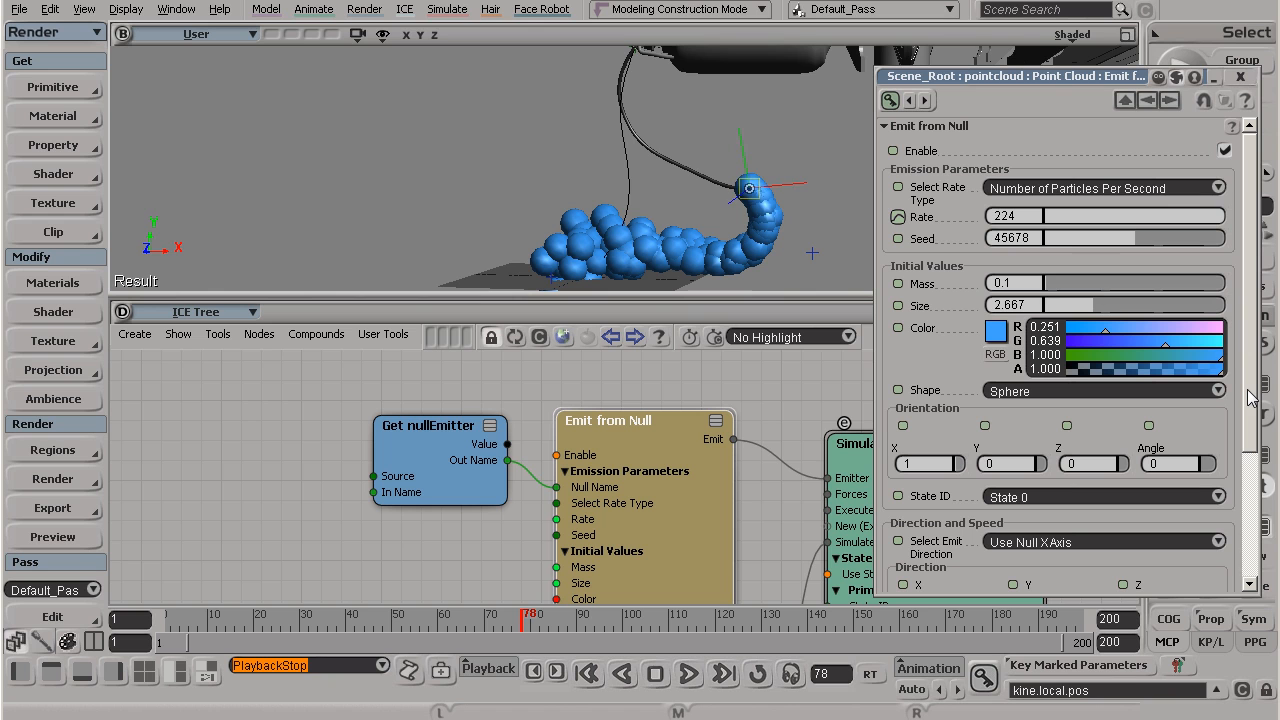
left_click_drag(1249, 395, 1245, 562)
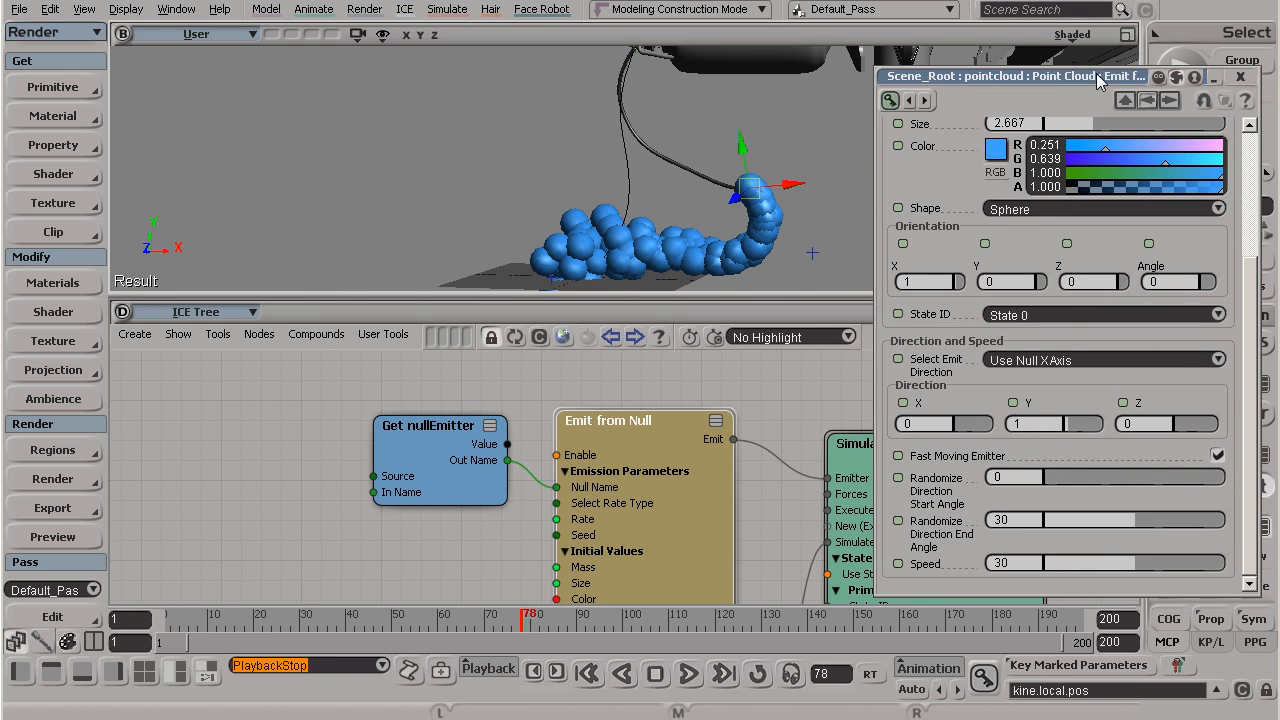
left_click_drag(1256, 288, 1264, 145)
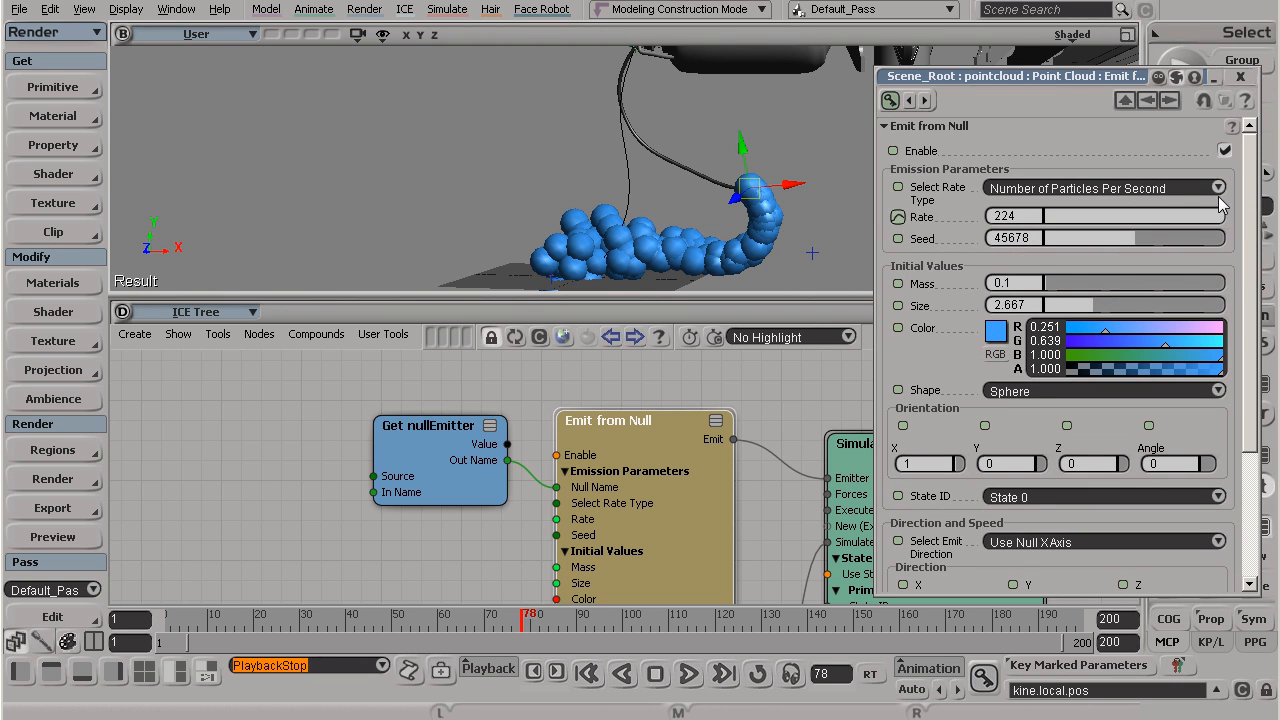
scroll(960, 470, "down", 3)
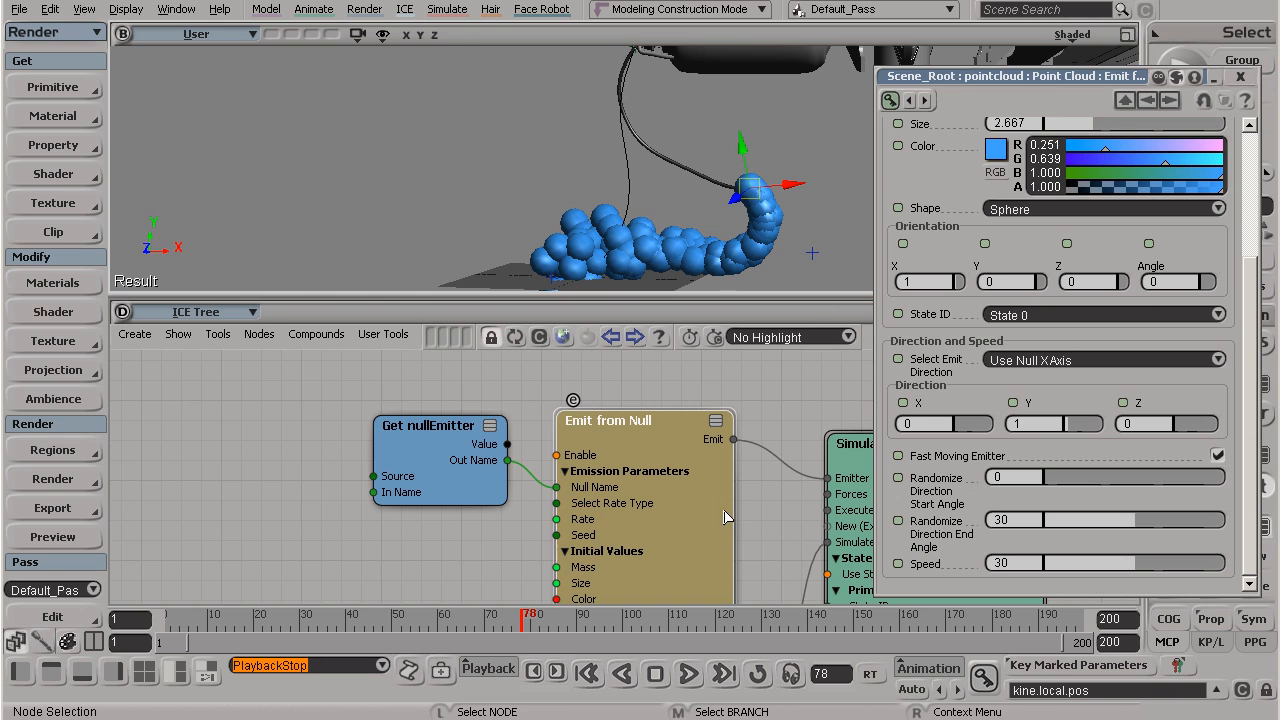
Step: Reopen the Emit from Null properties and move them aside to uncover the Simulation Root and ICETree nodes
middle_click_drag(697, 462, 628, 388)
mouse_move(622, 543)
middle_mouse_down()
mouse_move(540, 354)
mouse_move(613, 337)
middle_mouse_up()
double_click(530, 418)
middle_click_drag(530, 394, 535, 592)
middle_click_drag(533, 427, 546, 596)
double_click(541, 500)
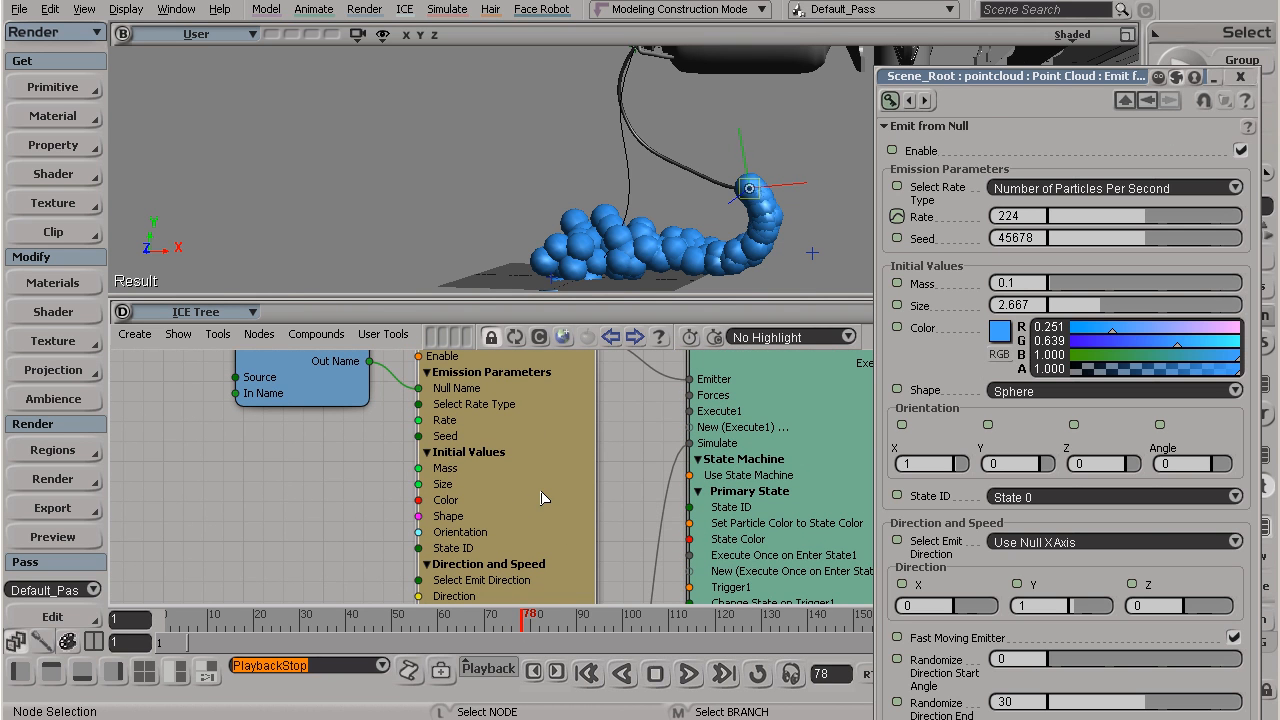
left_click_drag(1015, 76, 1193, 83)
middle_click_drag(636, 452, 556, 550)
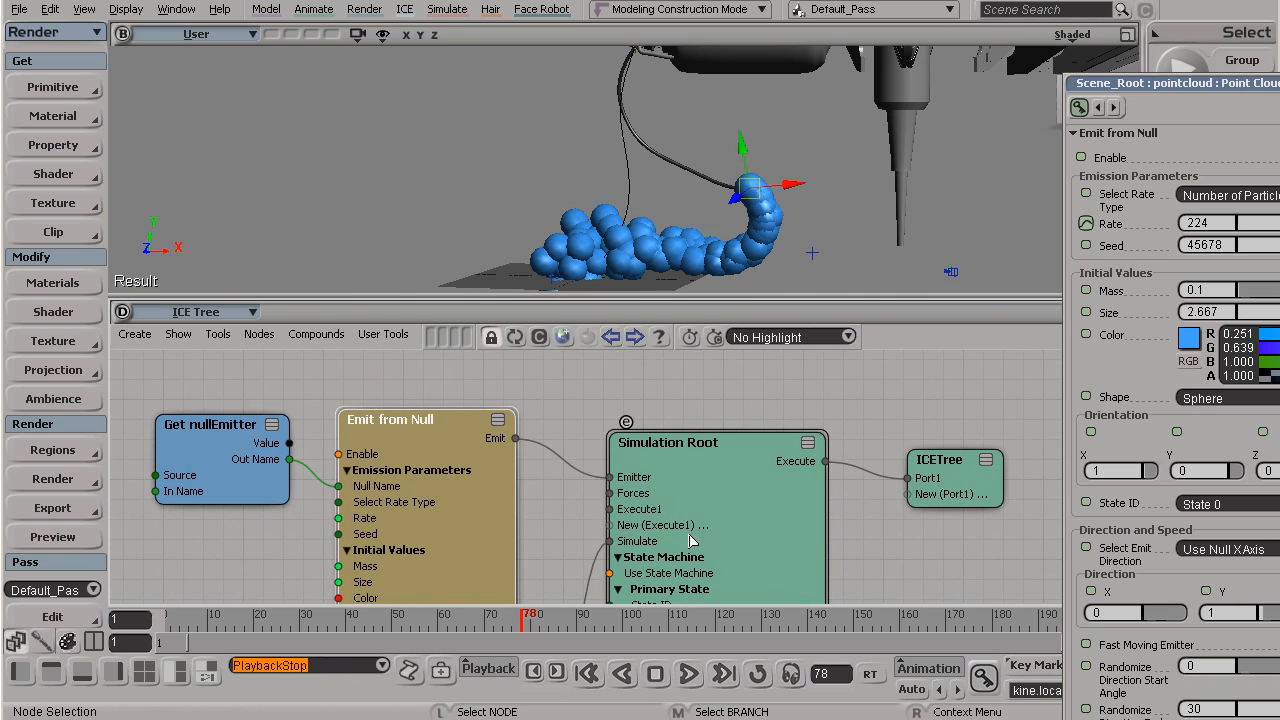